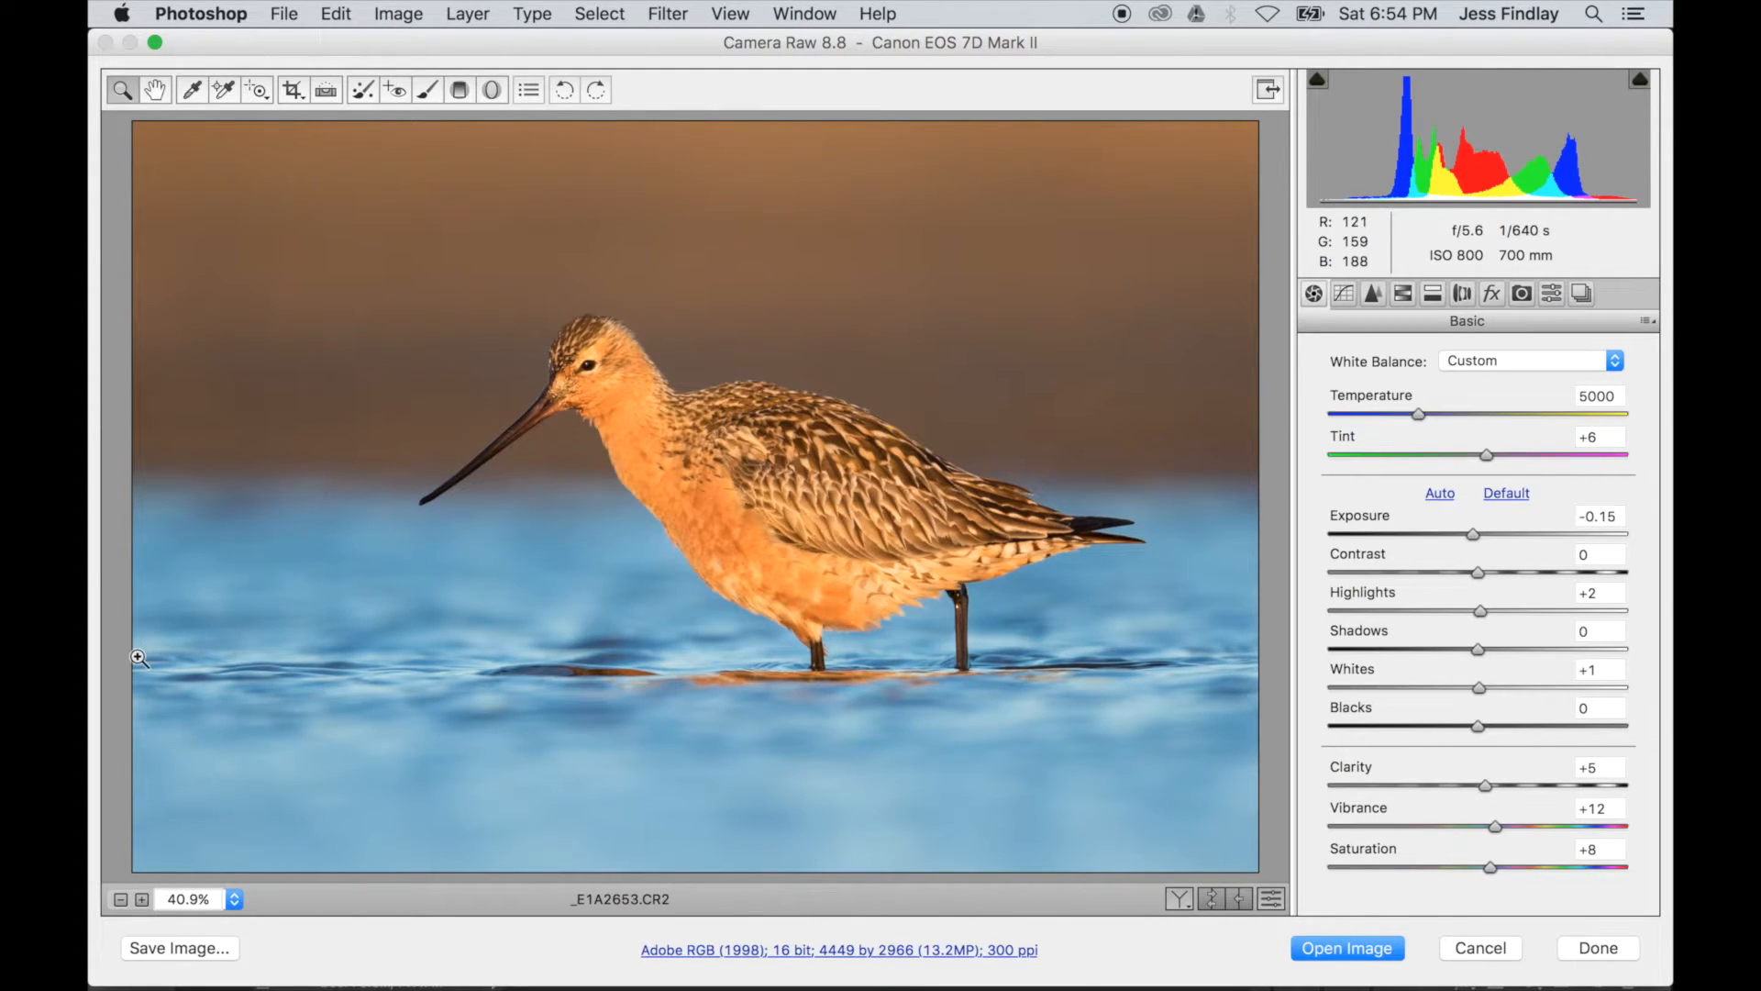
- Examine the noise in the background around the bird's head at 100% magnification
{"action": "key", "text": "super+equal"}
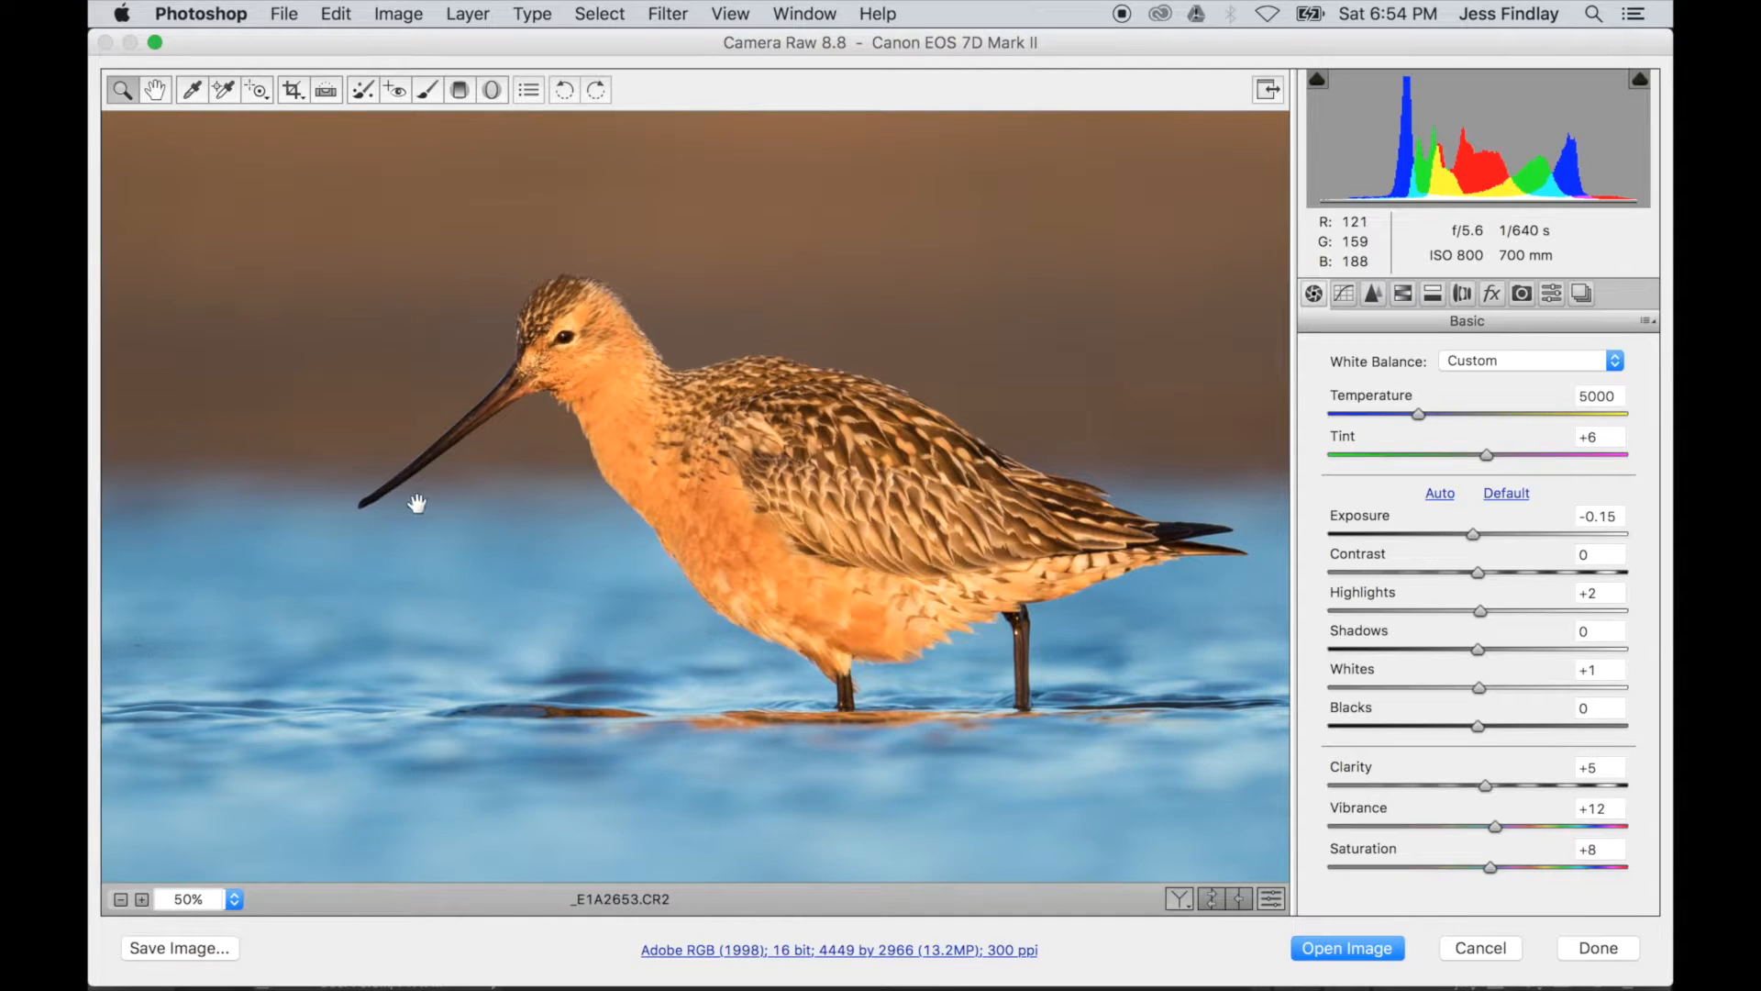
{"action": "key", "text": "super+equal"}
{"action": "key", "text": "super+equal"}
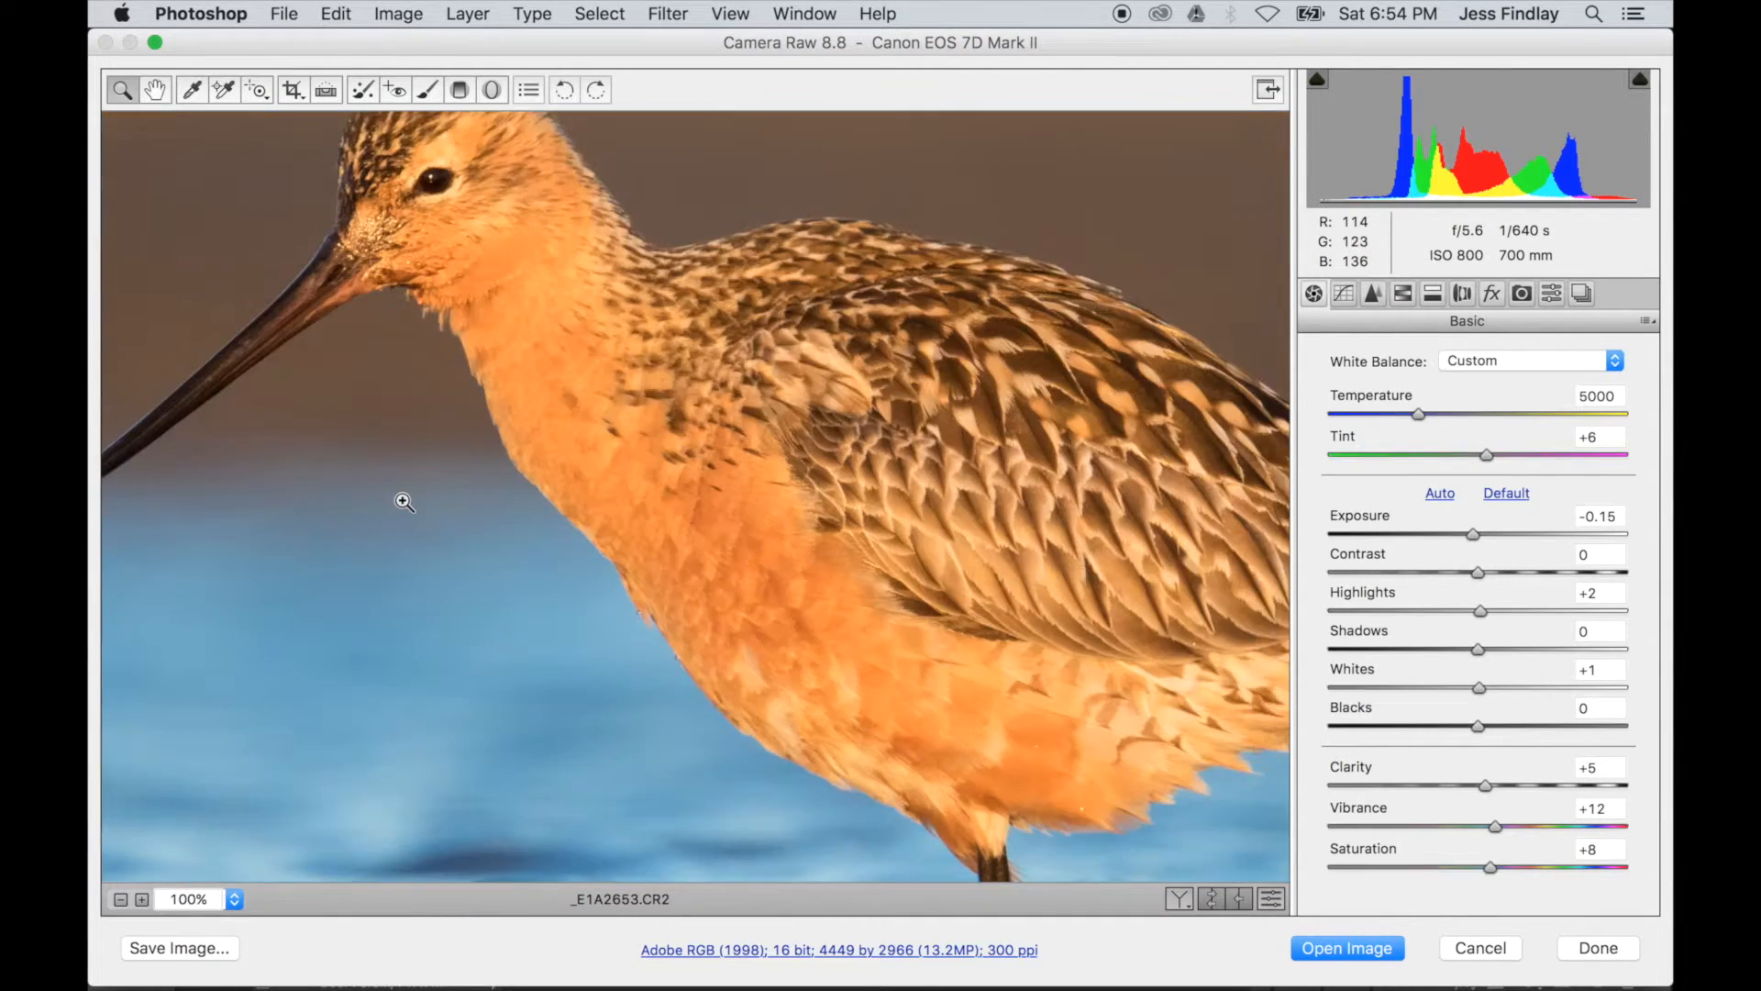
{"action": "scroll", "coordinate": [404, 501], "scroll_direction": "left", "scroll_amount": 5}
{"action": "scroll", "coordinate": [404, 501], "scroll_direction": "up", "scroll_amount": 3}
{"action": "scroll", "coordinate": [404, 501], "scroll_direction": "left", "scroll_amount": 2}
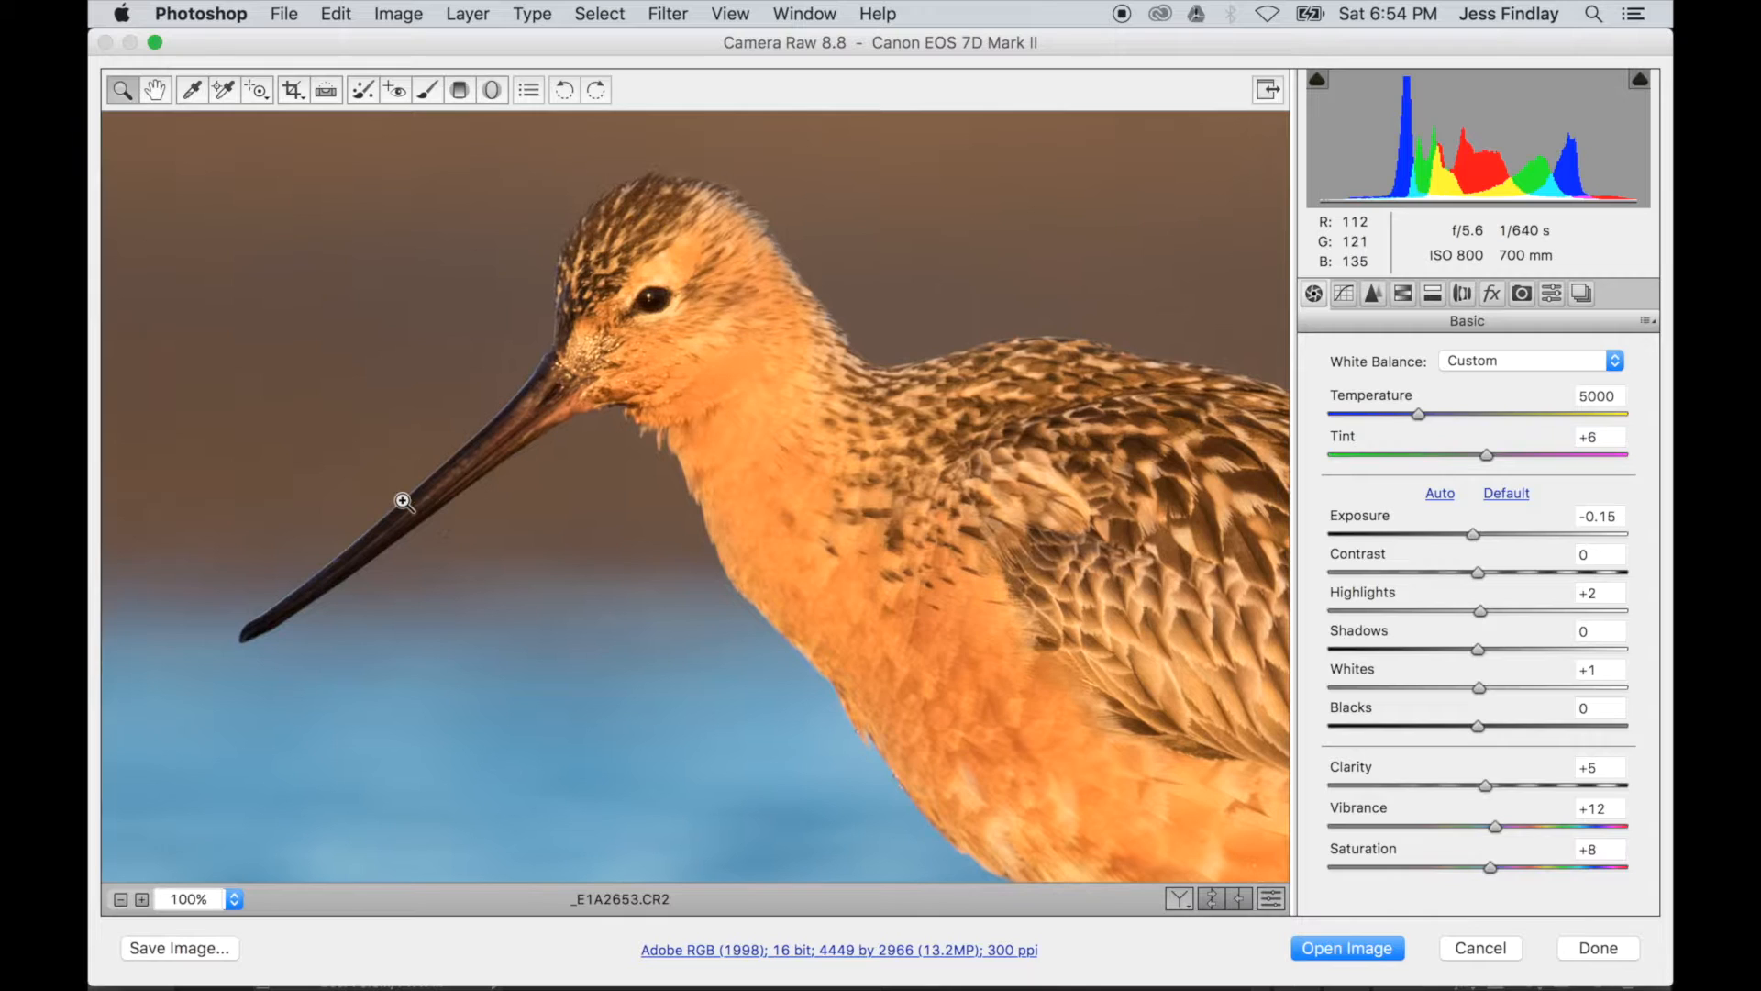
{"action": "scroll", "coordinate": [404, 501], "scroll_direction": "up", "scroll_amount": 5}
{"action": "scroll", "coordinate": [404, 501], "scroll_direction": "left", "scroll_amount": 3}
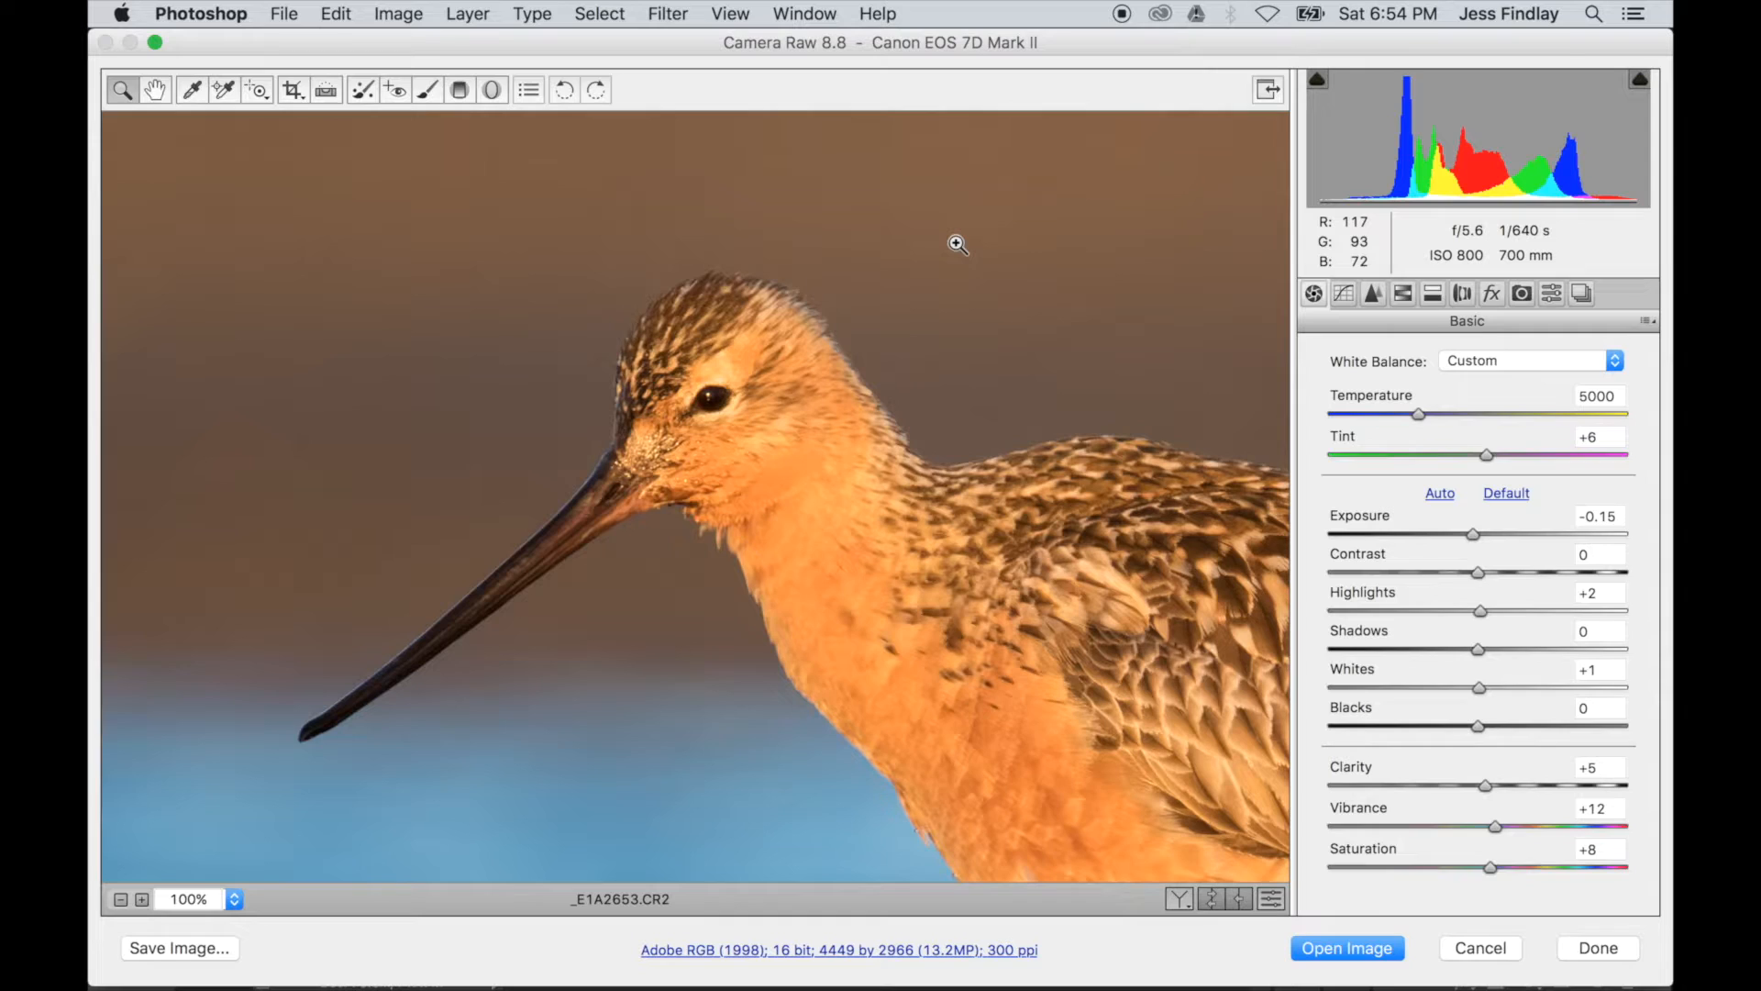
- Try Luminance noise reduction of 65 on the raw photo, reset it to 0 and cancel the raw edit
{"action": "left_click", "coordinate": [1373, 293]}
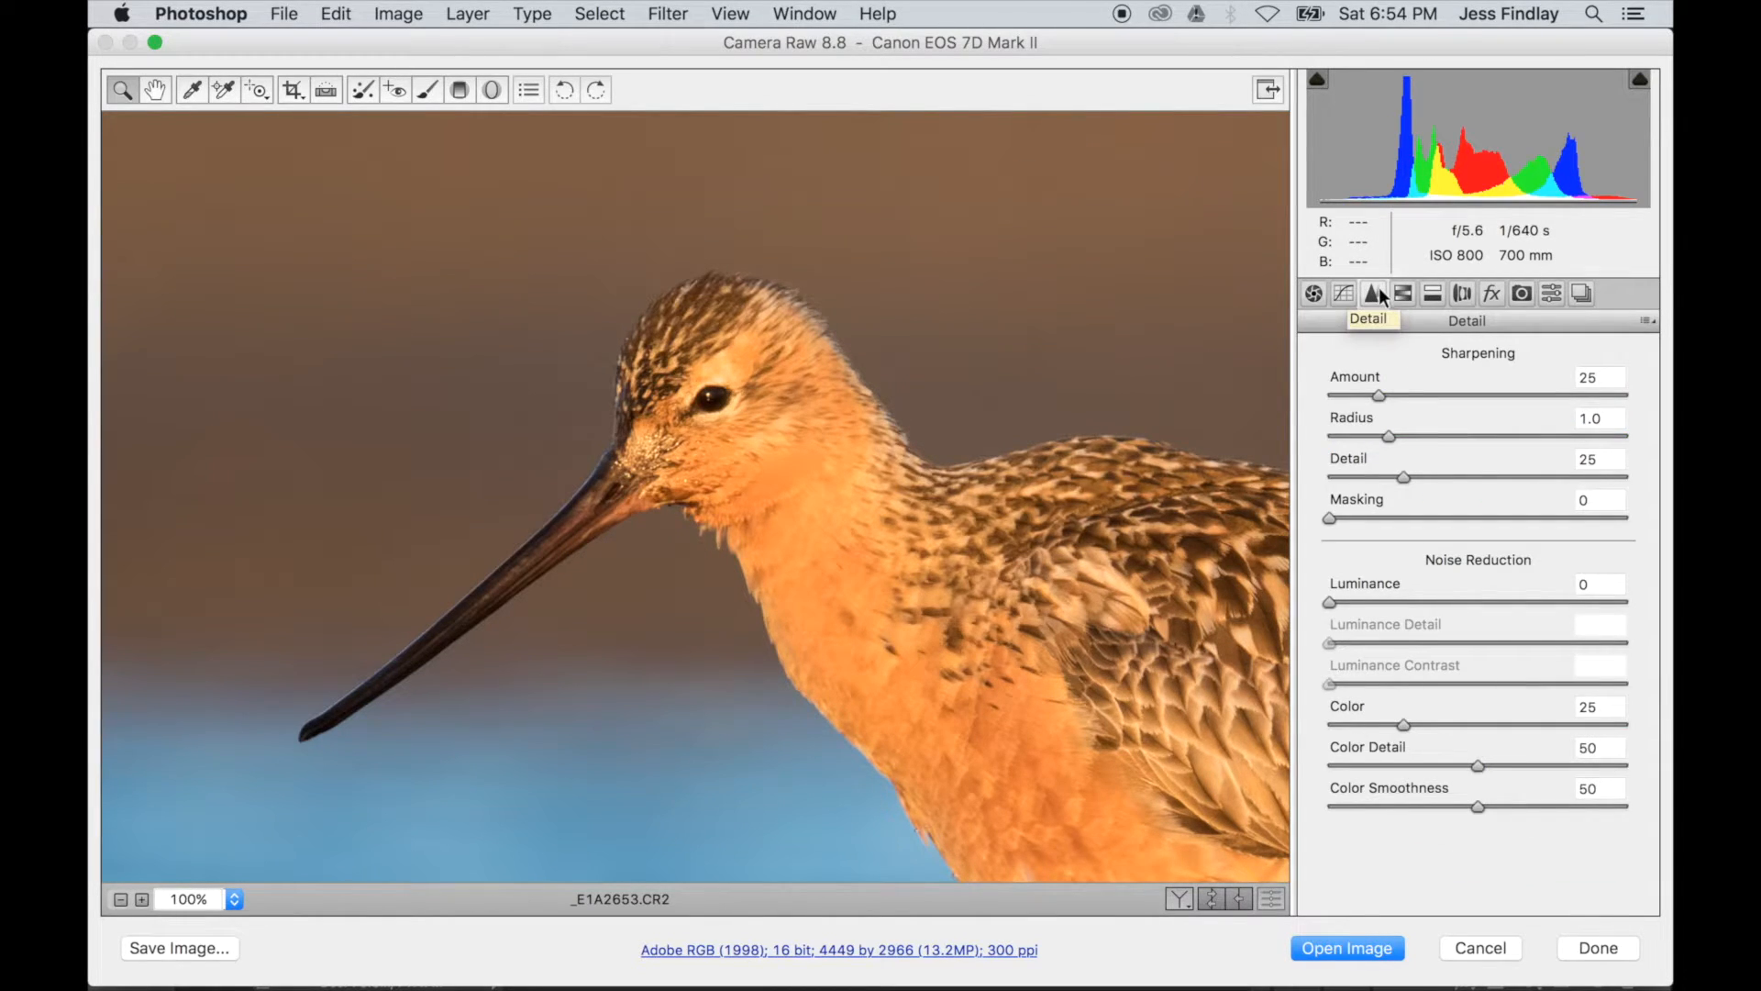
{"action": "left_click_drag", "start_coordinate": [1329, 602], "coordinate": [1513, 602]}
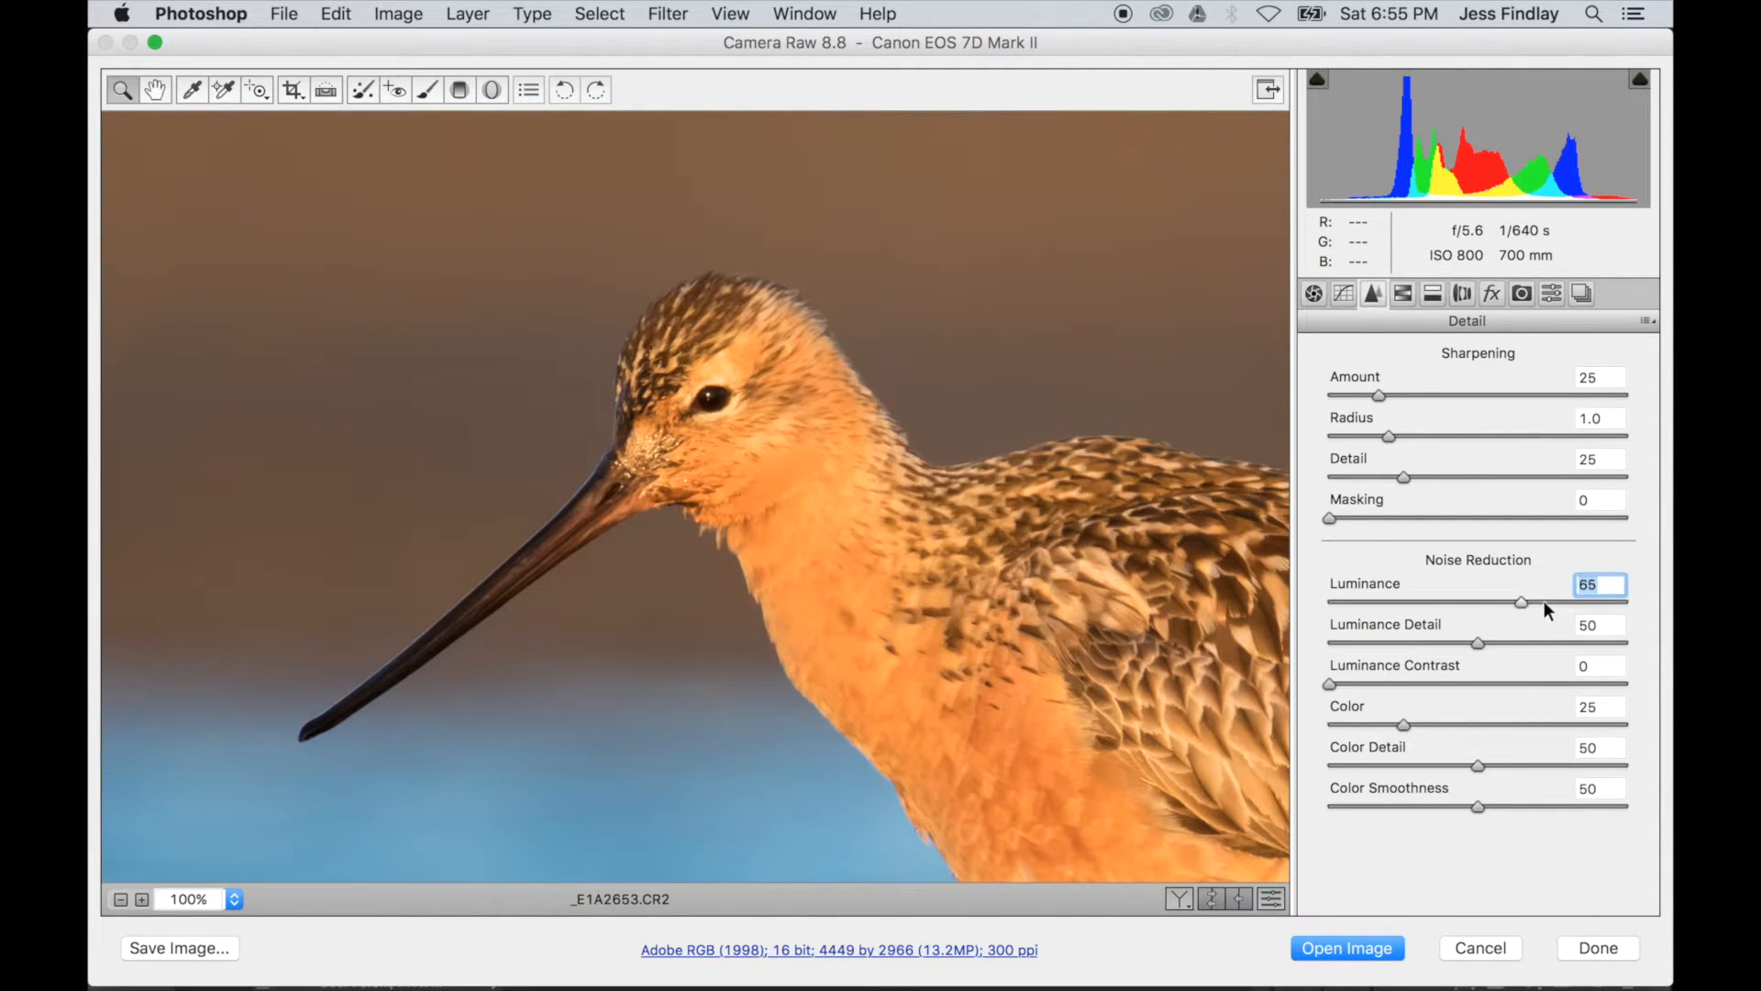
{"action": "left_click_drag", "start_coordinate": [1544, 601], "coordinate": [1544, 602]}
{"action": "type", "text": "6"}
{"action": "key", "text": "BackSpace"}
{"action": "type", "text": "0"}
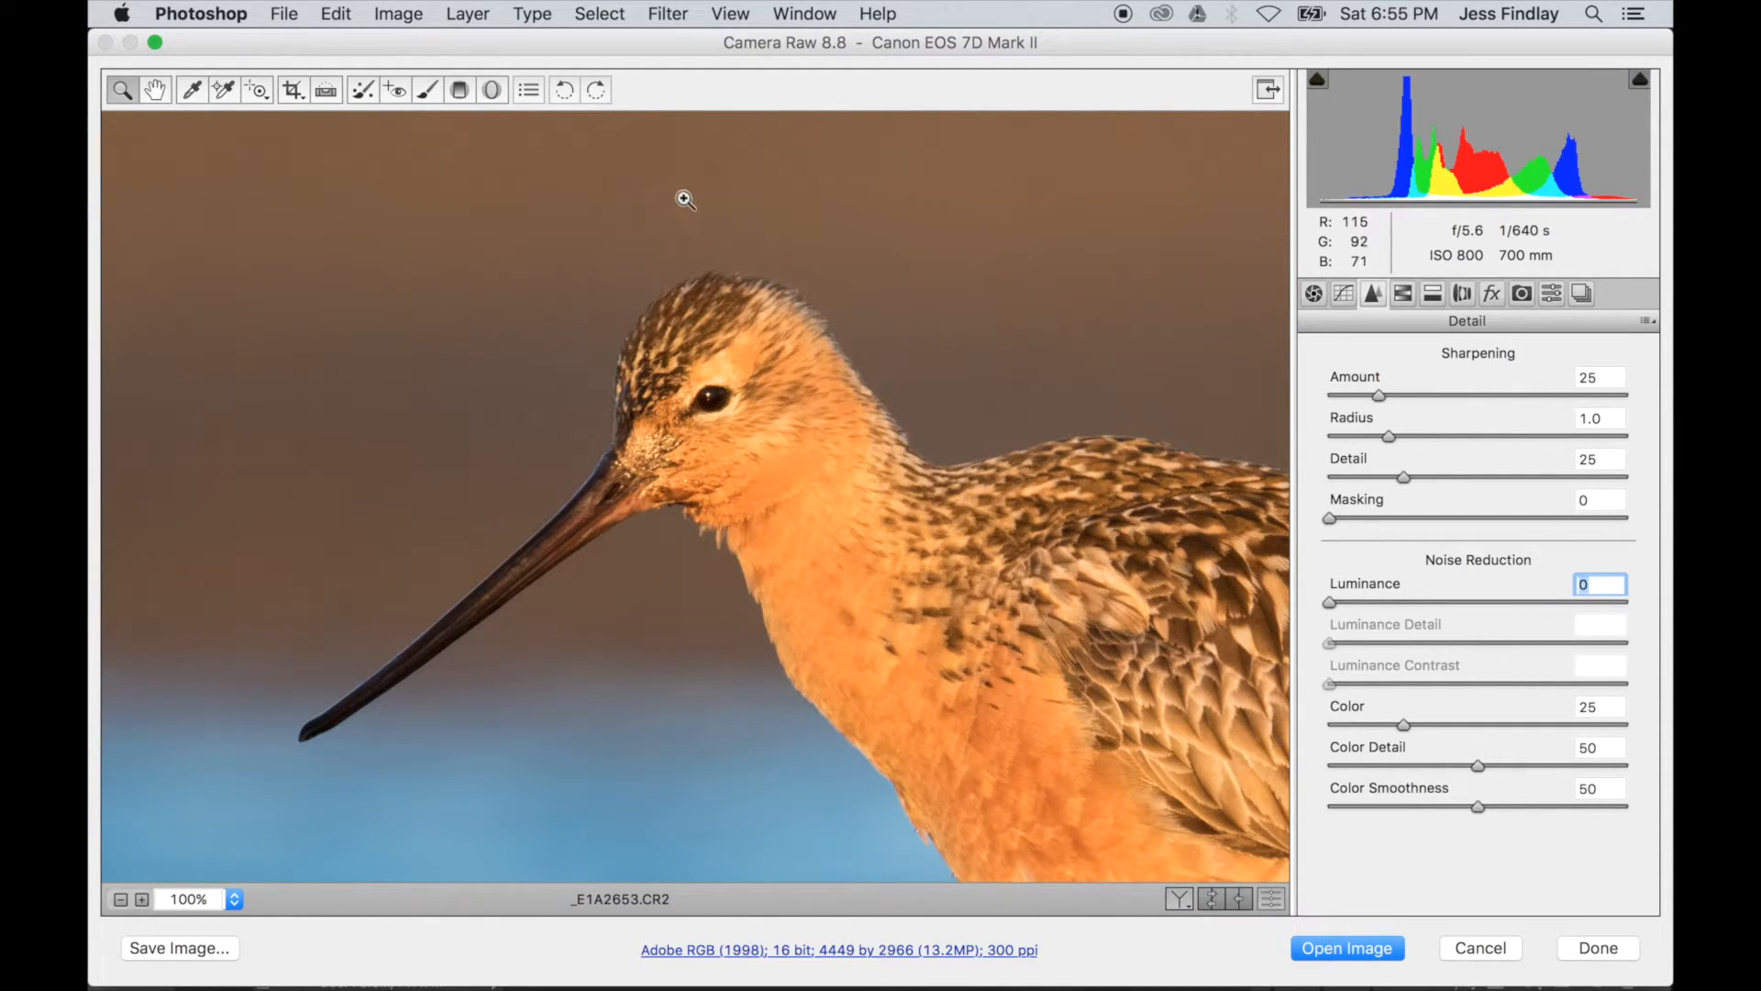
{"action": "left_click", "coordinate": [1312, 295]}
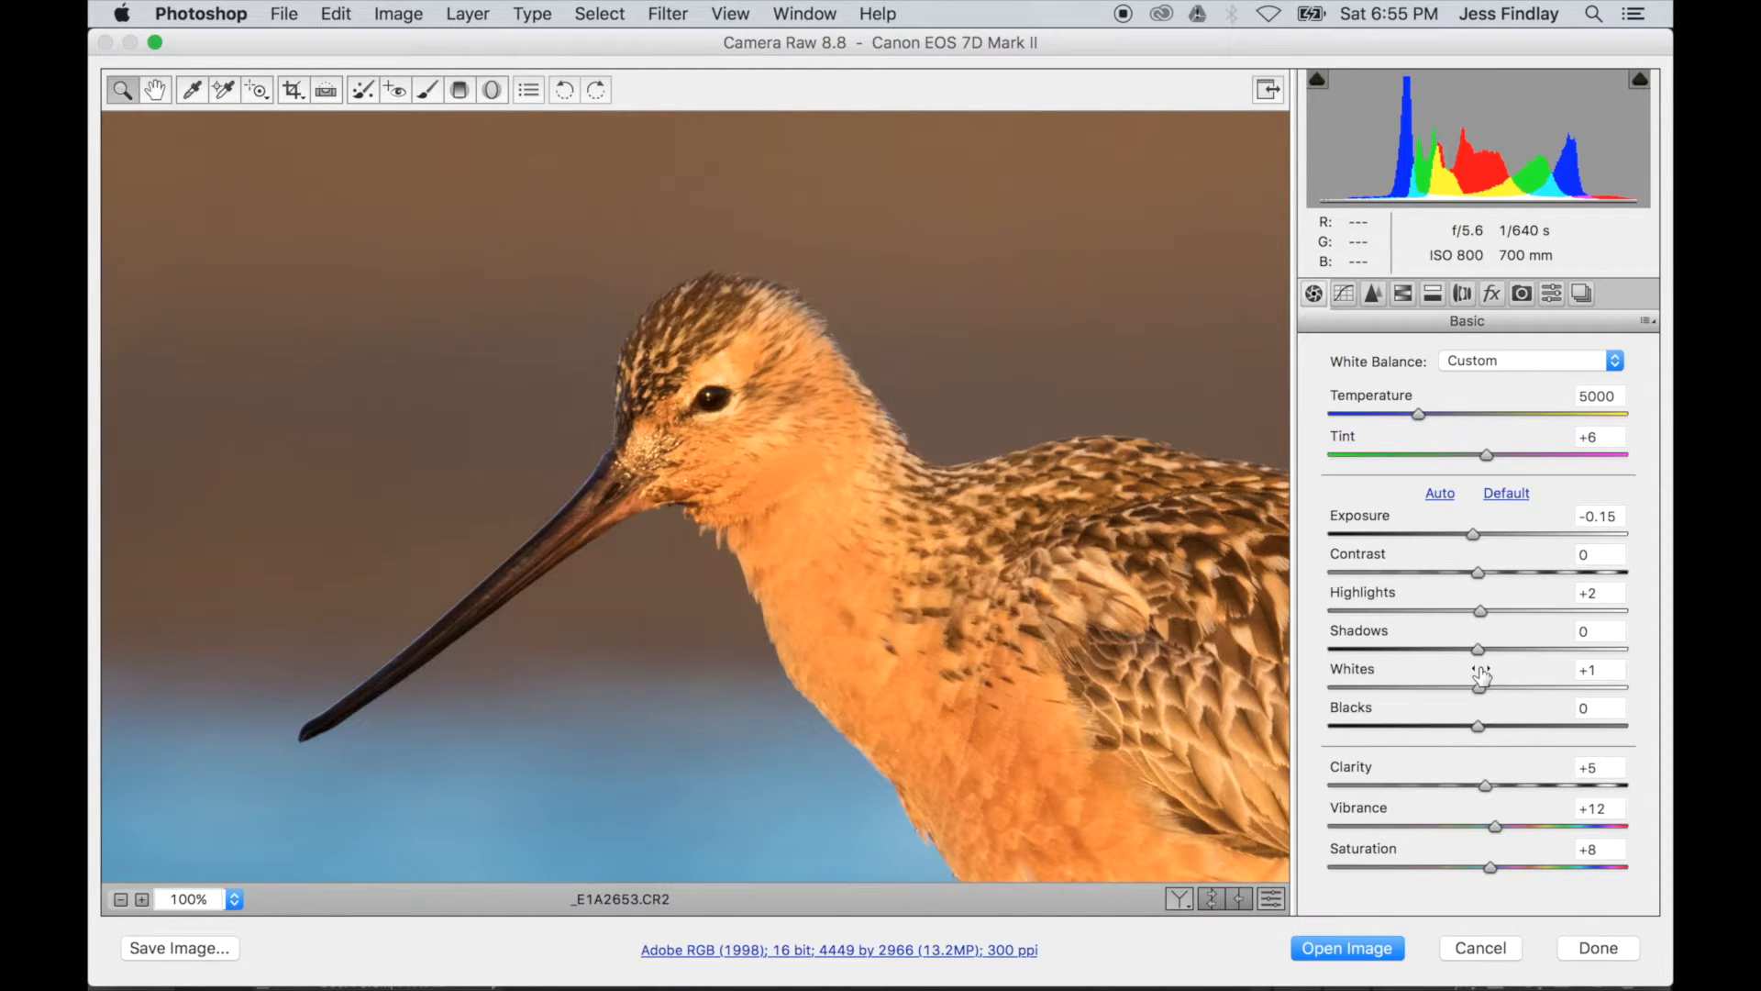
{"action": "left_click", "coordinate": [1478, 944]}
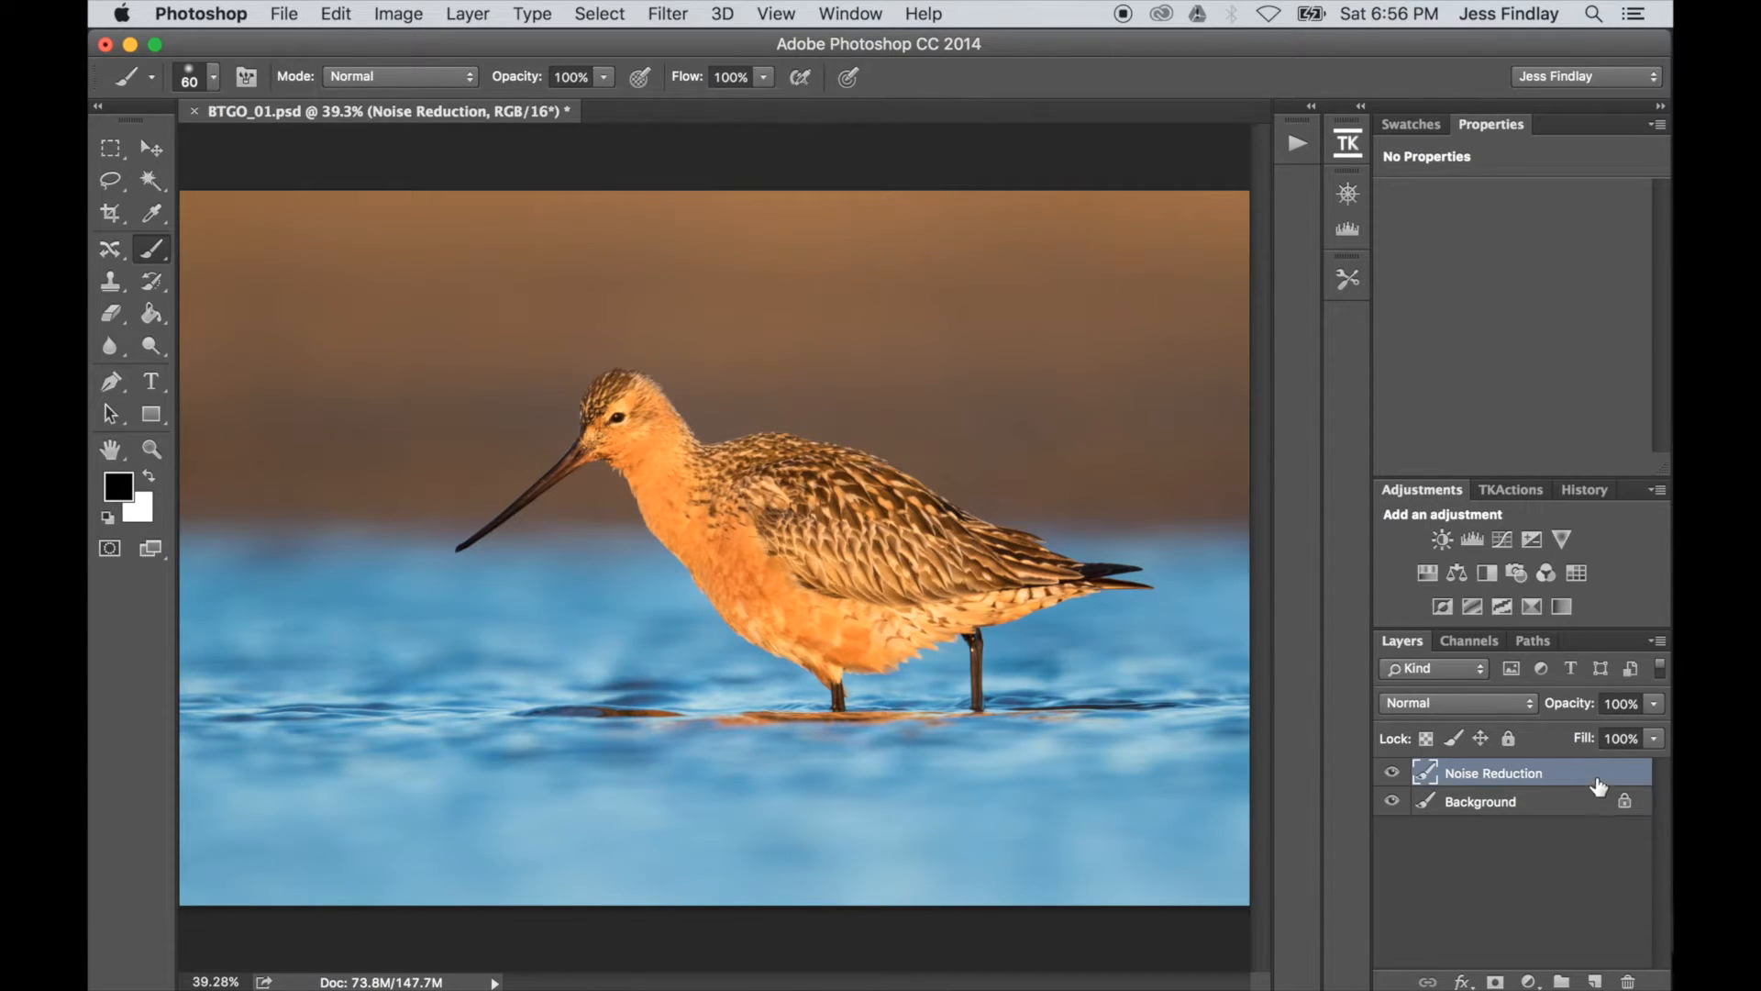
- Replace the existing Noise Reduction layer with a fresh duplicate of the Background layer, named "Noise Reduction"
{"action": "key", "text": "Delete"}
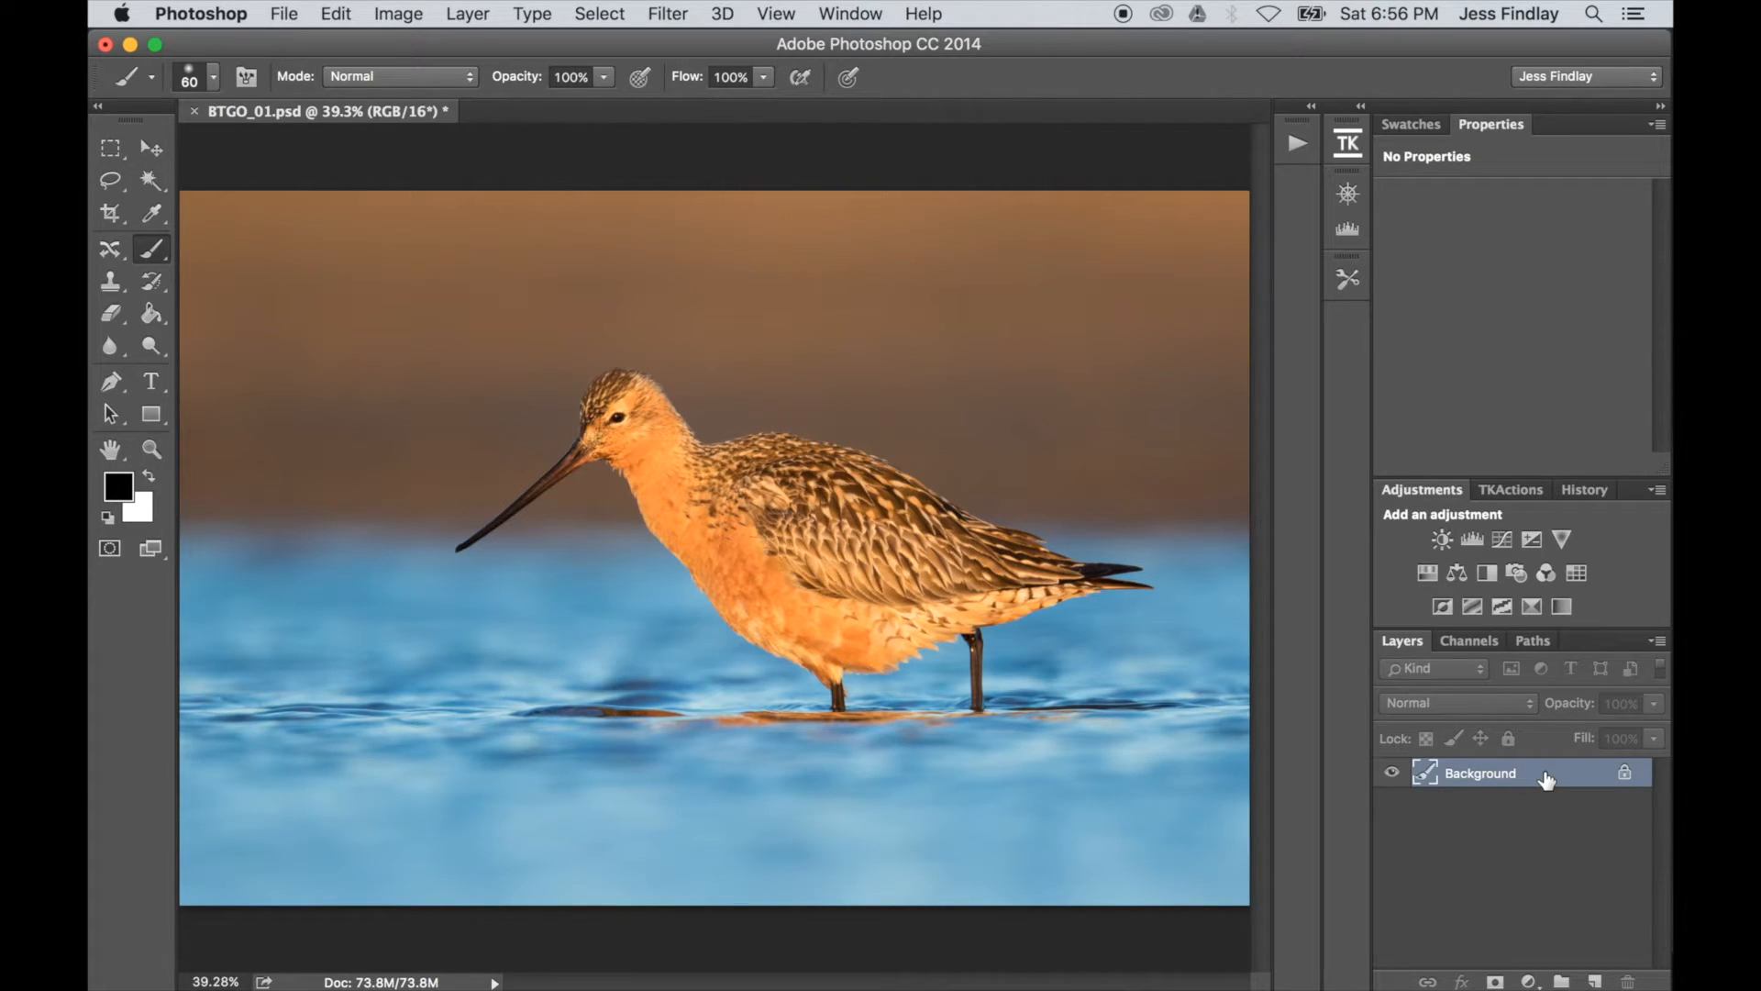
{"action": "key", "text": "super+alt+shift+n"}
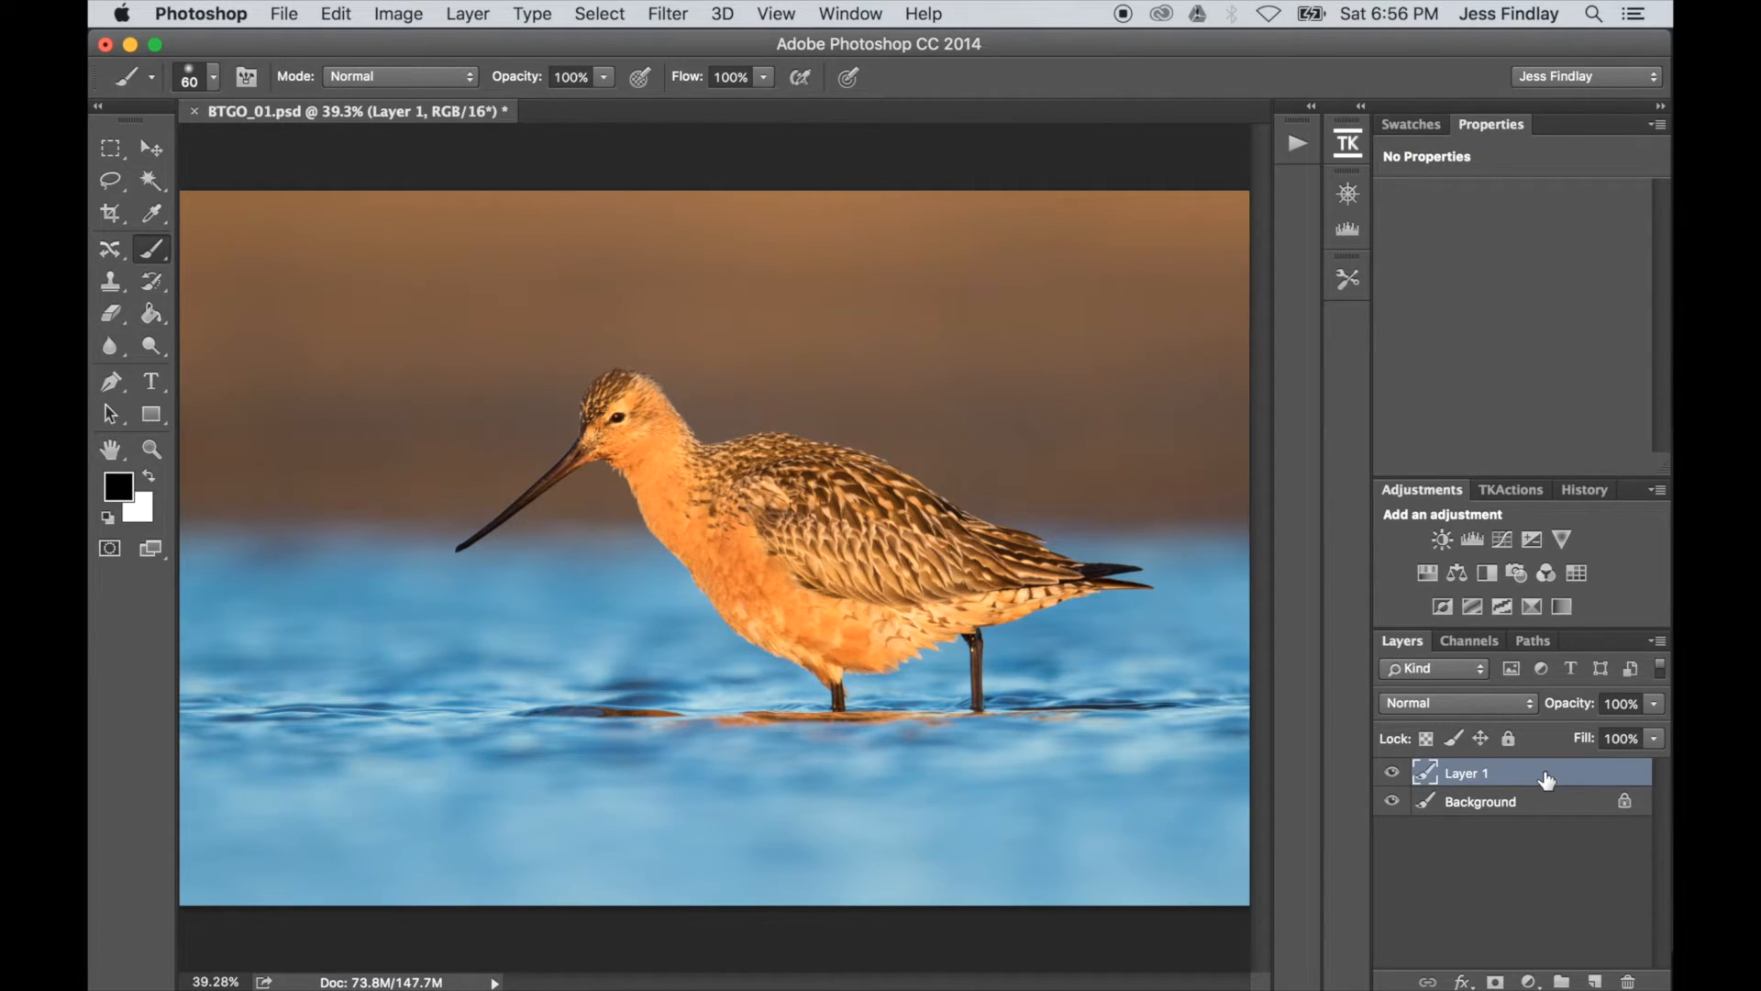
{"action": "double_click", "coordinate": [1478, 773]}
{"action": "type", "text": "No"}
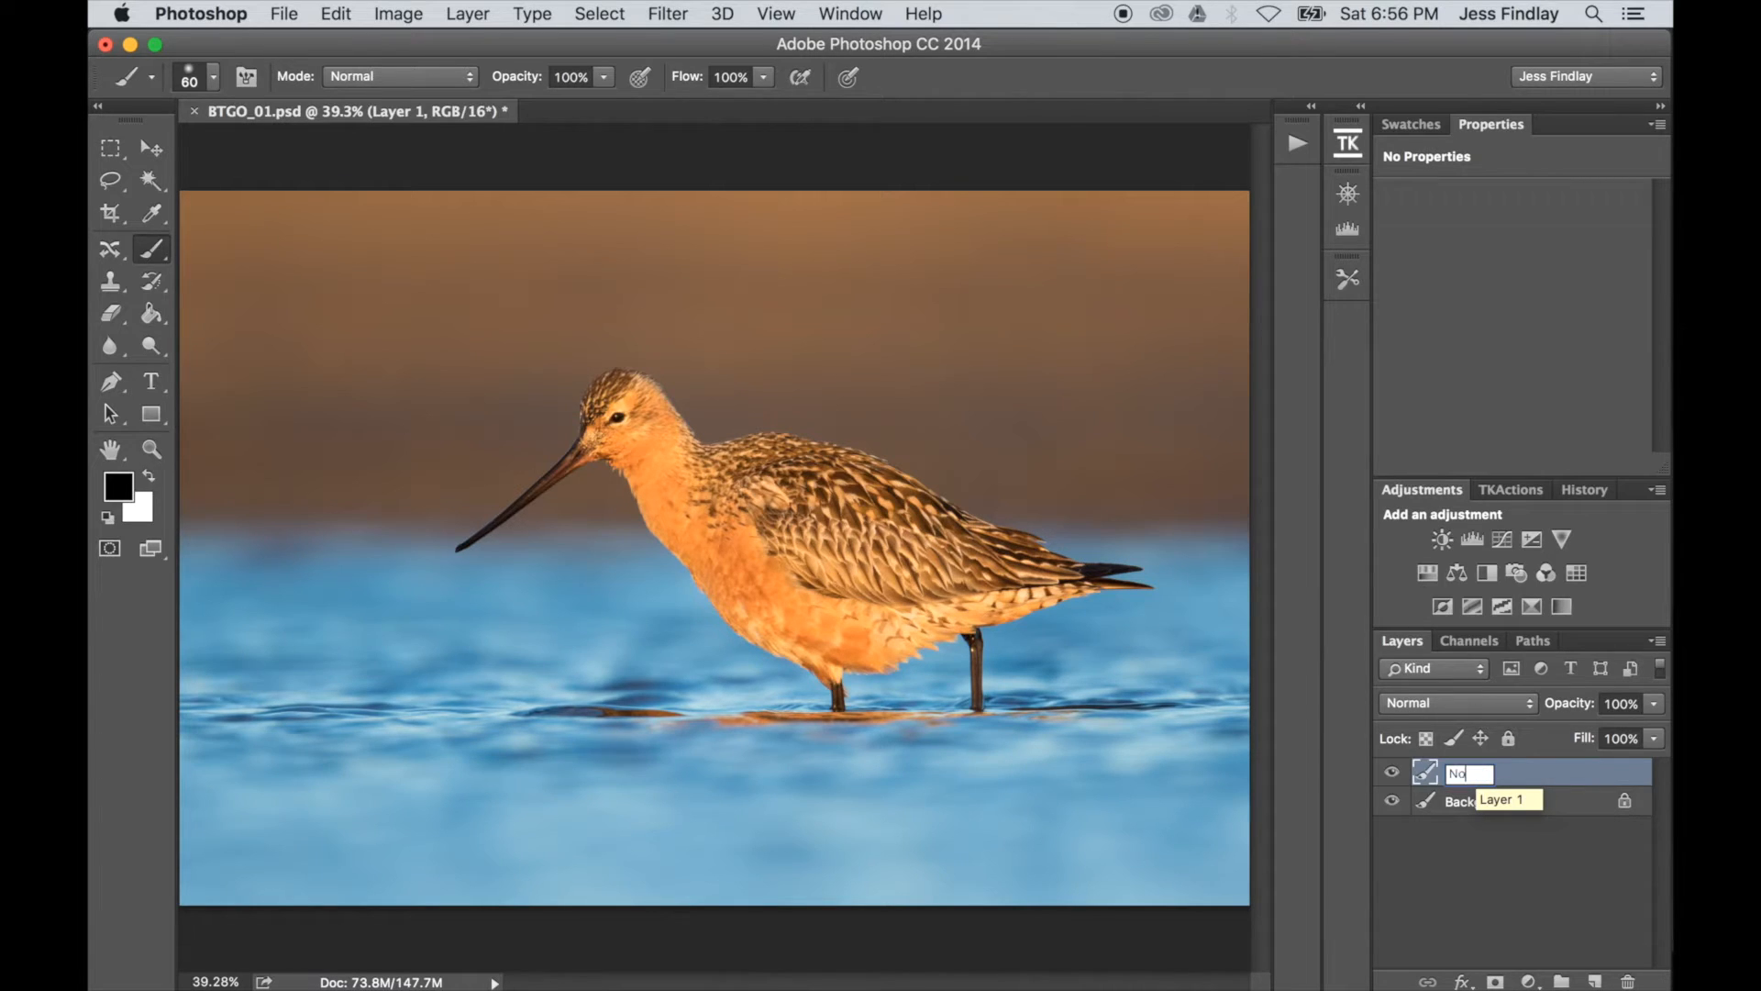
{"action": "type", "text": "ise Reduction"}
{"action": "key", "text": "Return"}
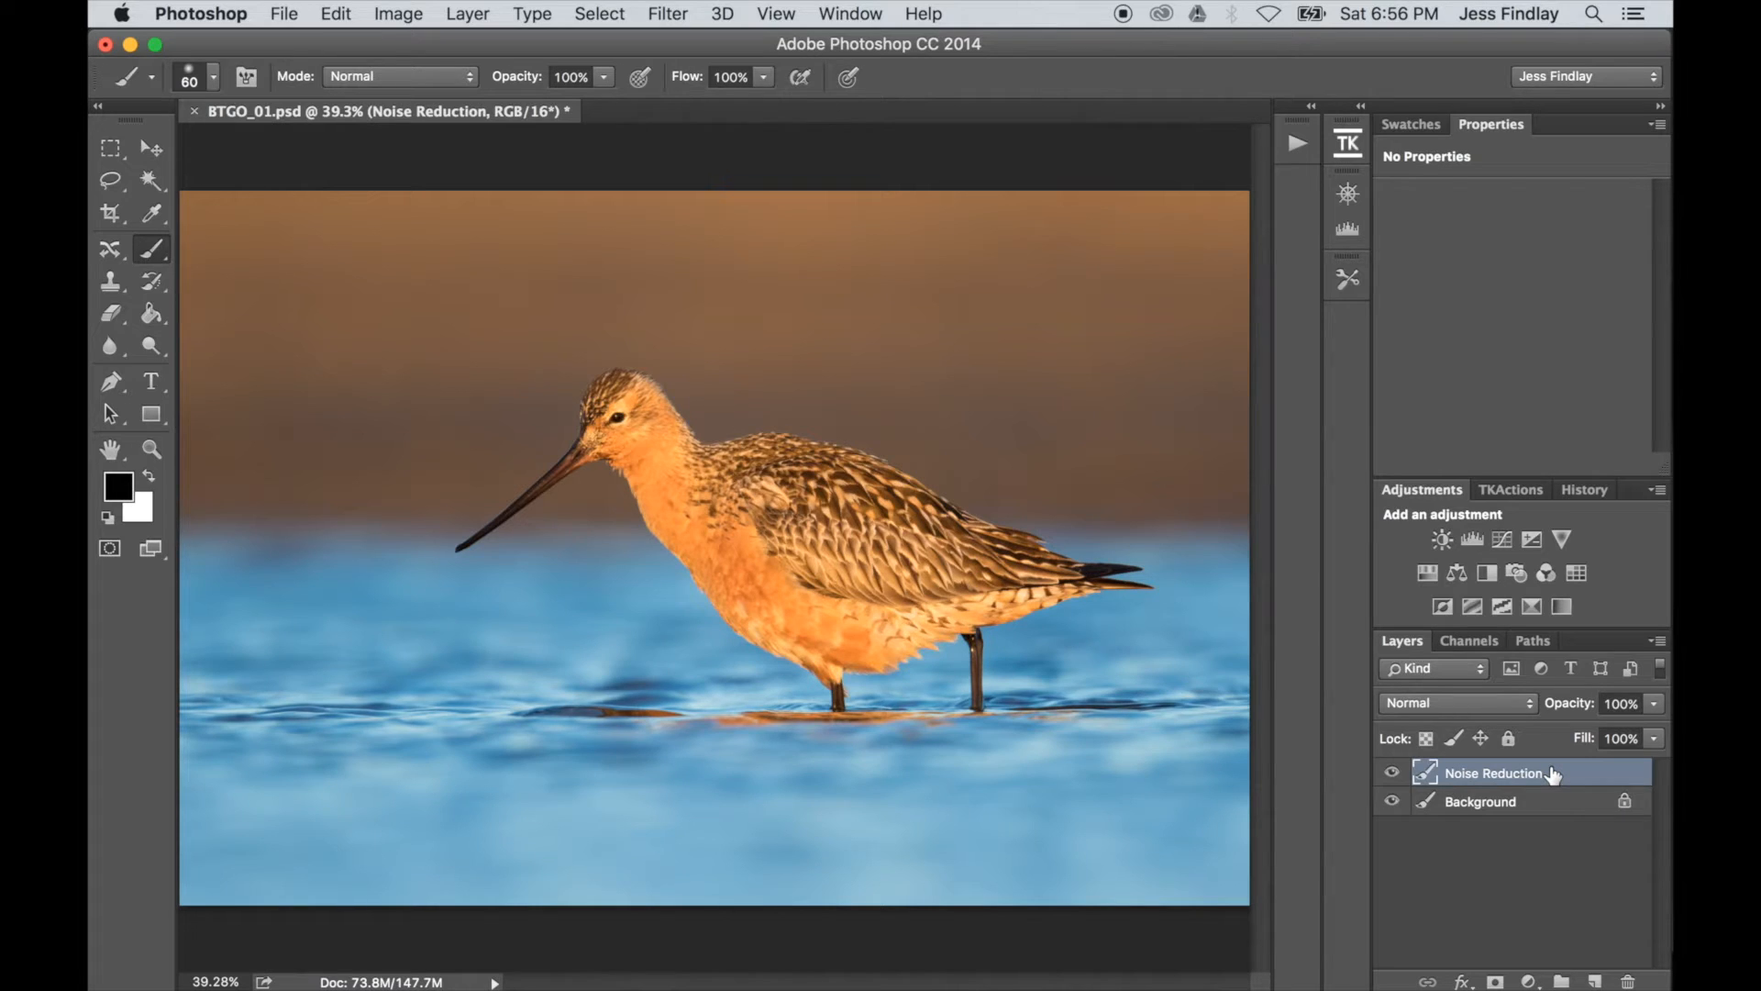
- Examine the bird's head and surrounding background at 100% and review the available noise filters
{"action": "key", "text": "super+equal"}
{"action": "key", "text": "super+equal"}
{"action": "key", "text": "super+equal"}
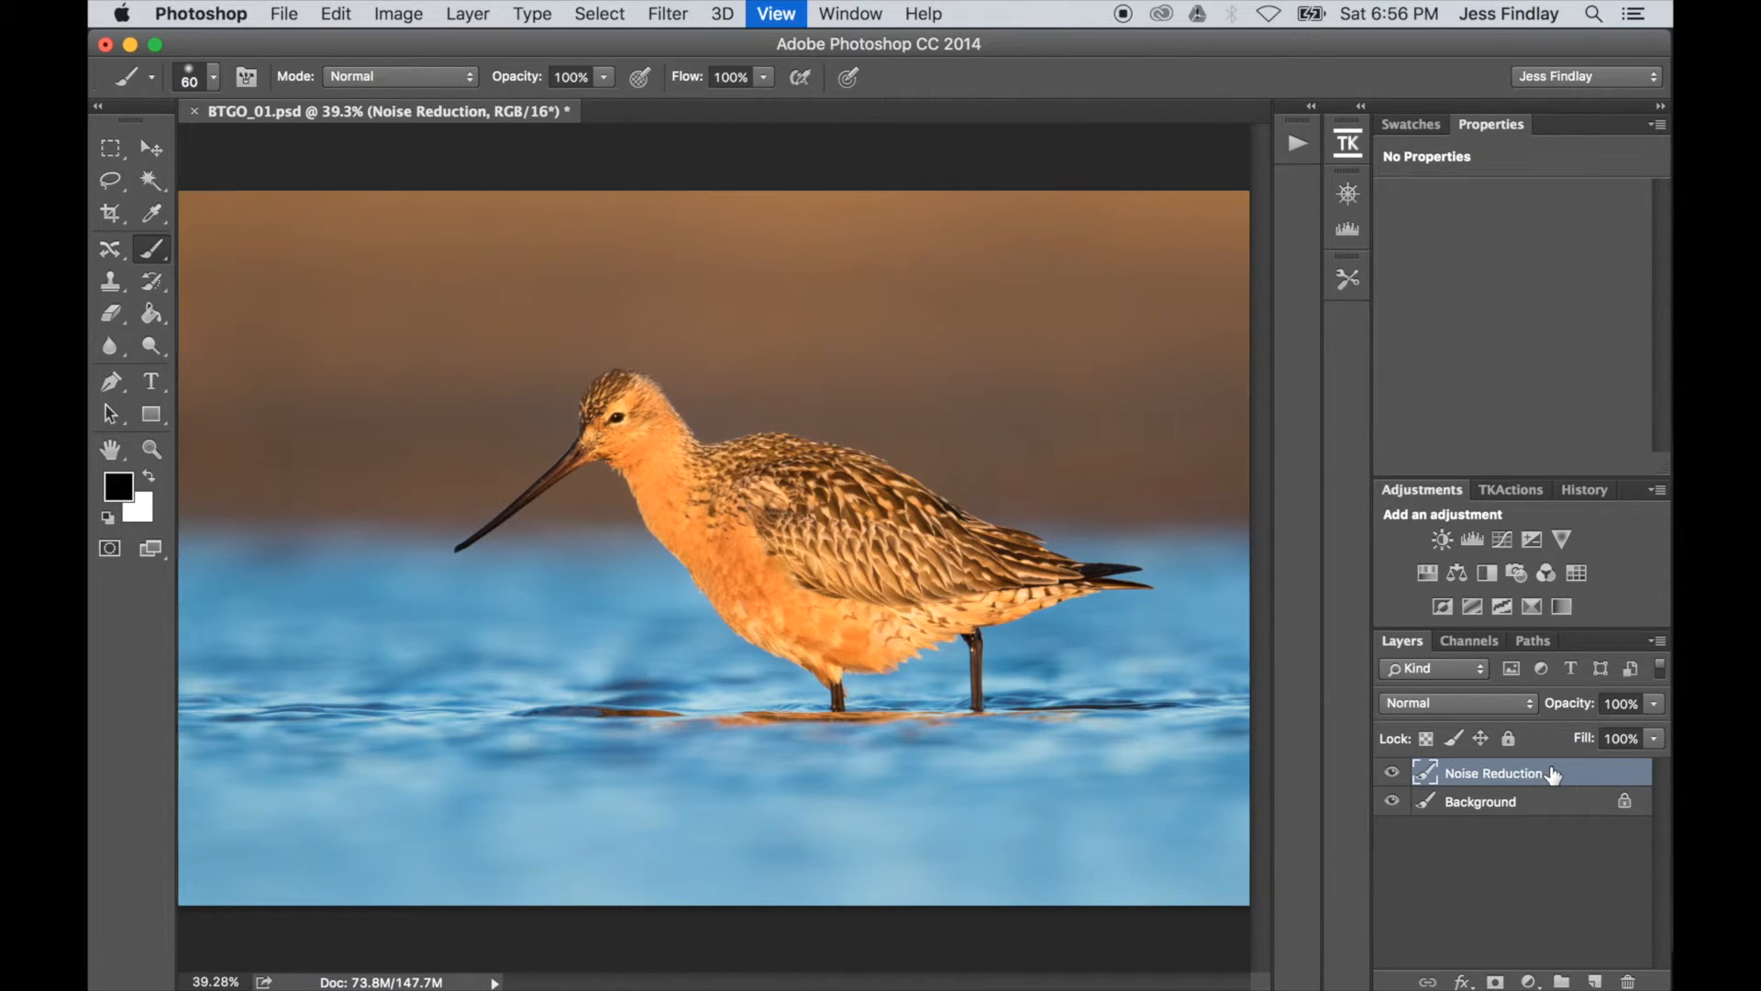
{"action": "scroll", "coordinate": [1102, 724], "scroll_direction": "up", "scroll_amount": 5}
{"action": "scroll", "coordinate": [1102, 724], "scroll_direction": "left", "scroll_amount": 4}
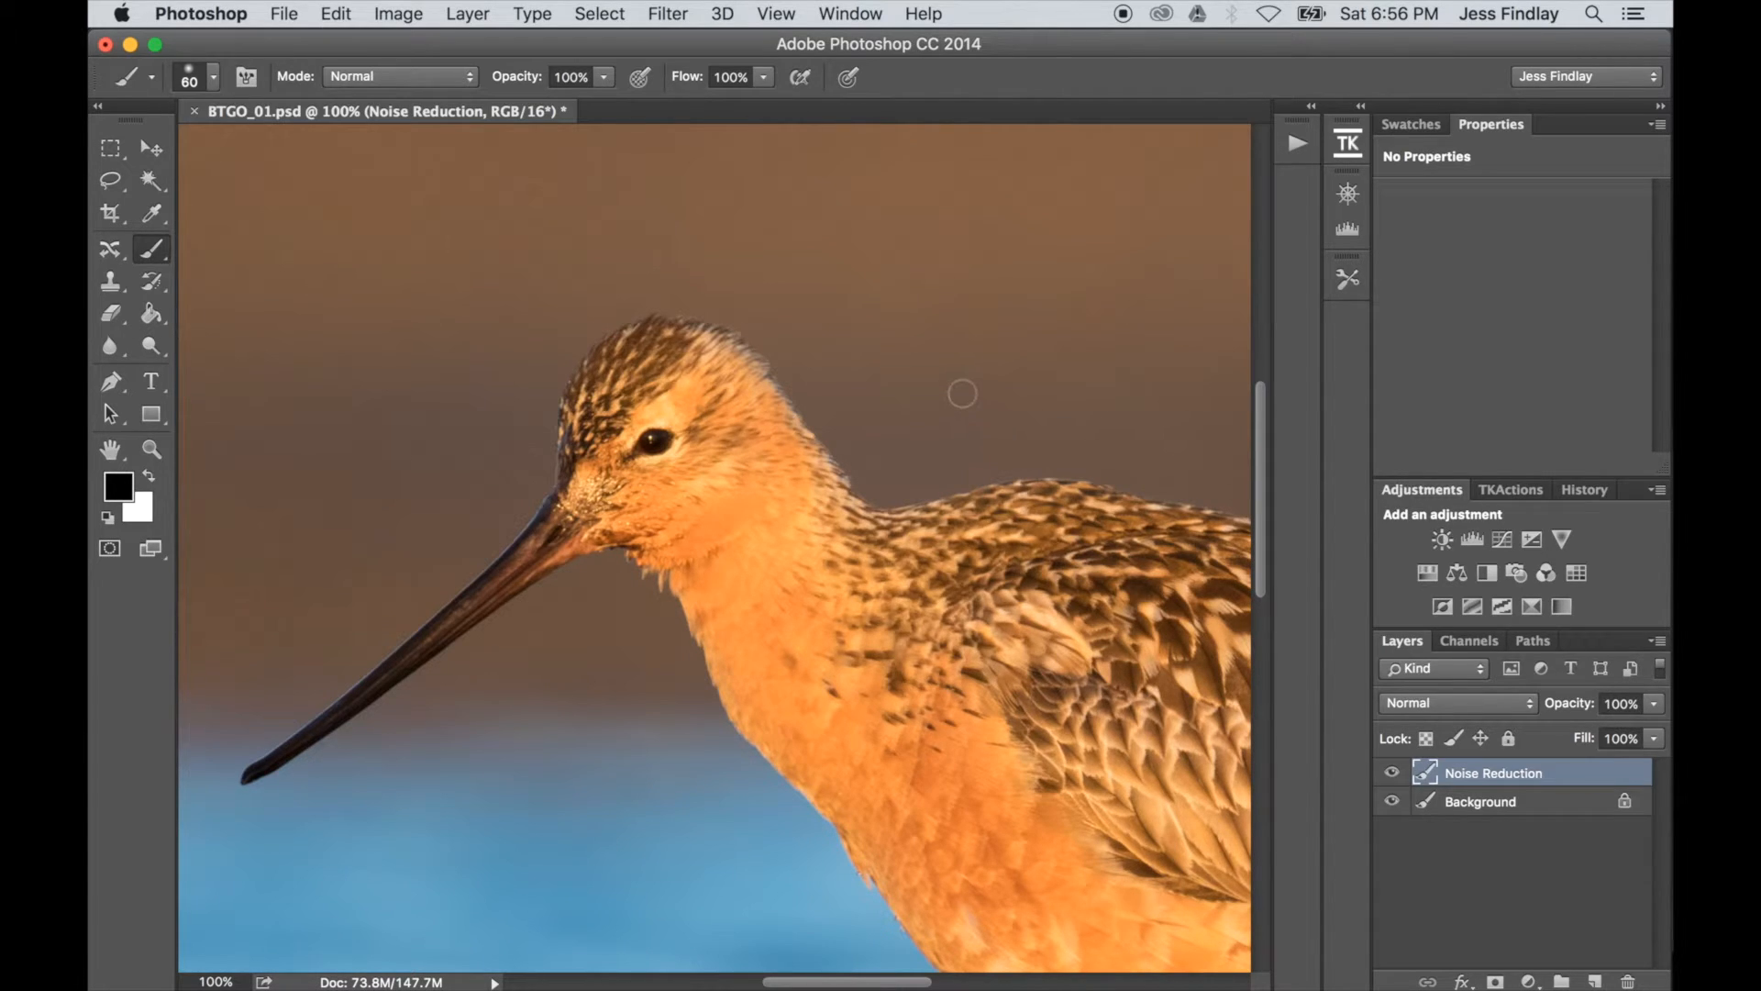
{"action": "left_click", "coordinate": [673, 13]}
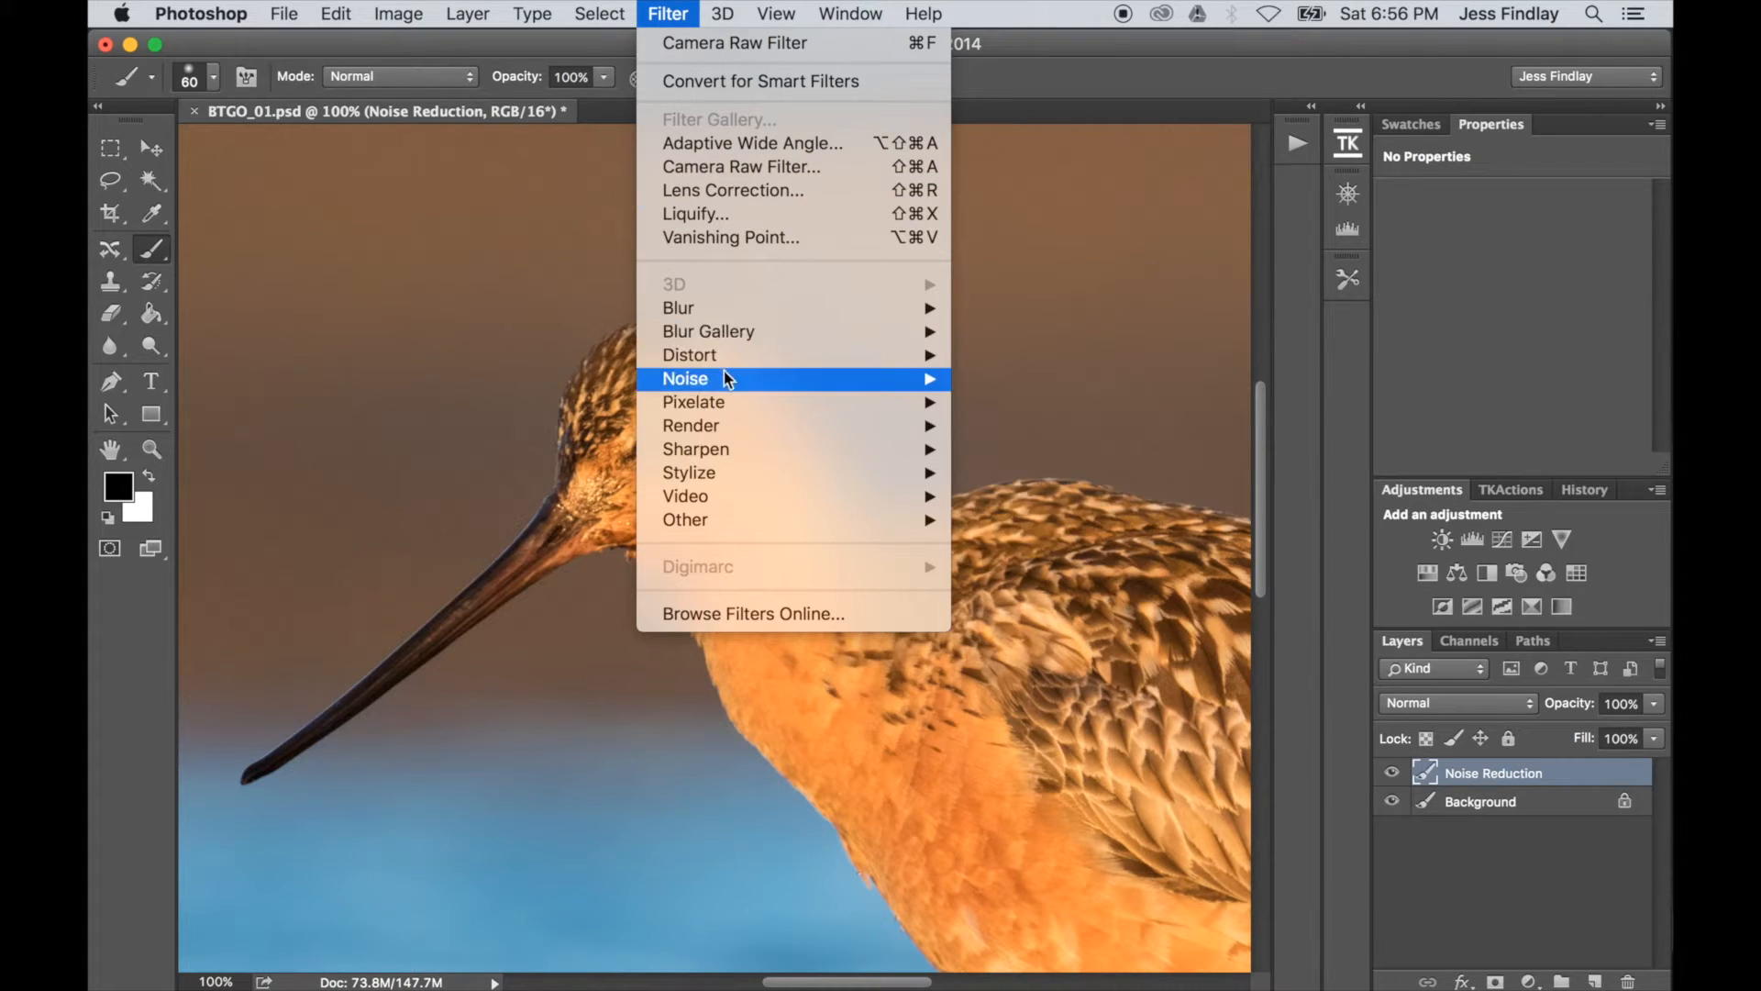
{"action": "mouse_move", "coordinate": [945, 380]}
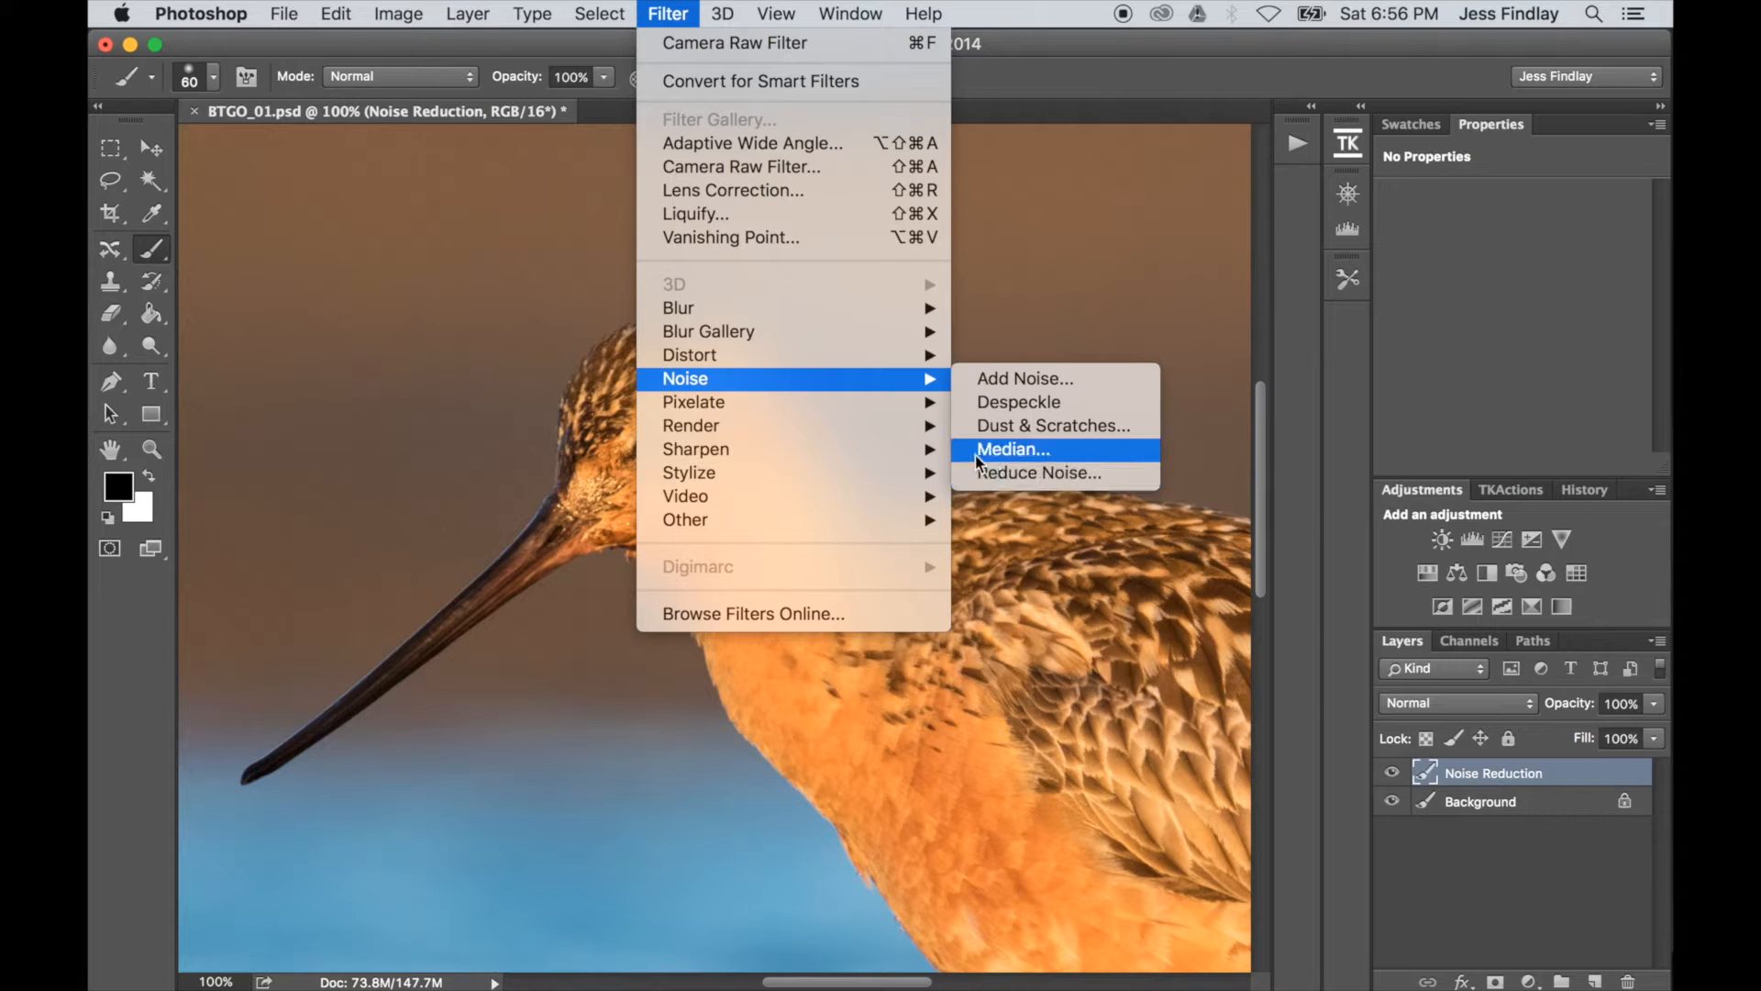
{"action": "left_click", "coordinate": [680, 7]}
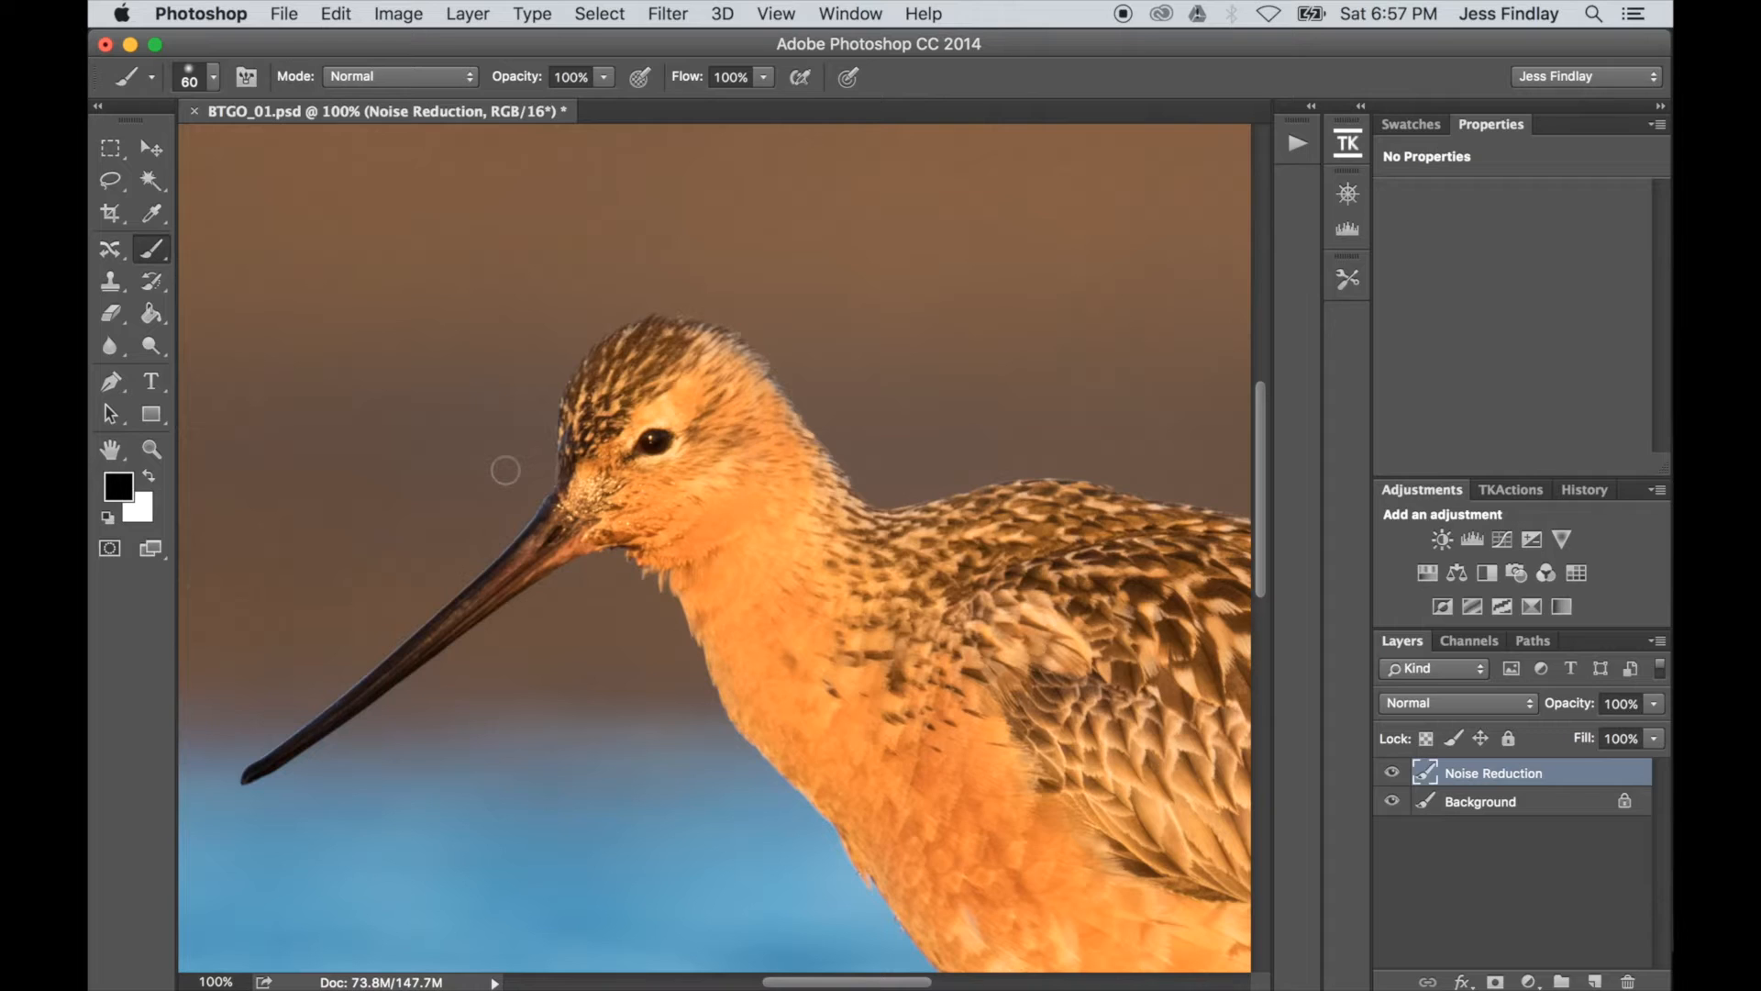
- Apply the Camera Raw Filter to the Noise Reduction layer with Luminance 74 and Luminance Detail 13
{"action": "left_click", "coordinate": [666, 11]}
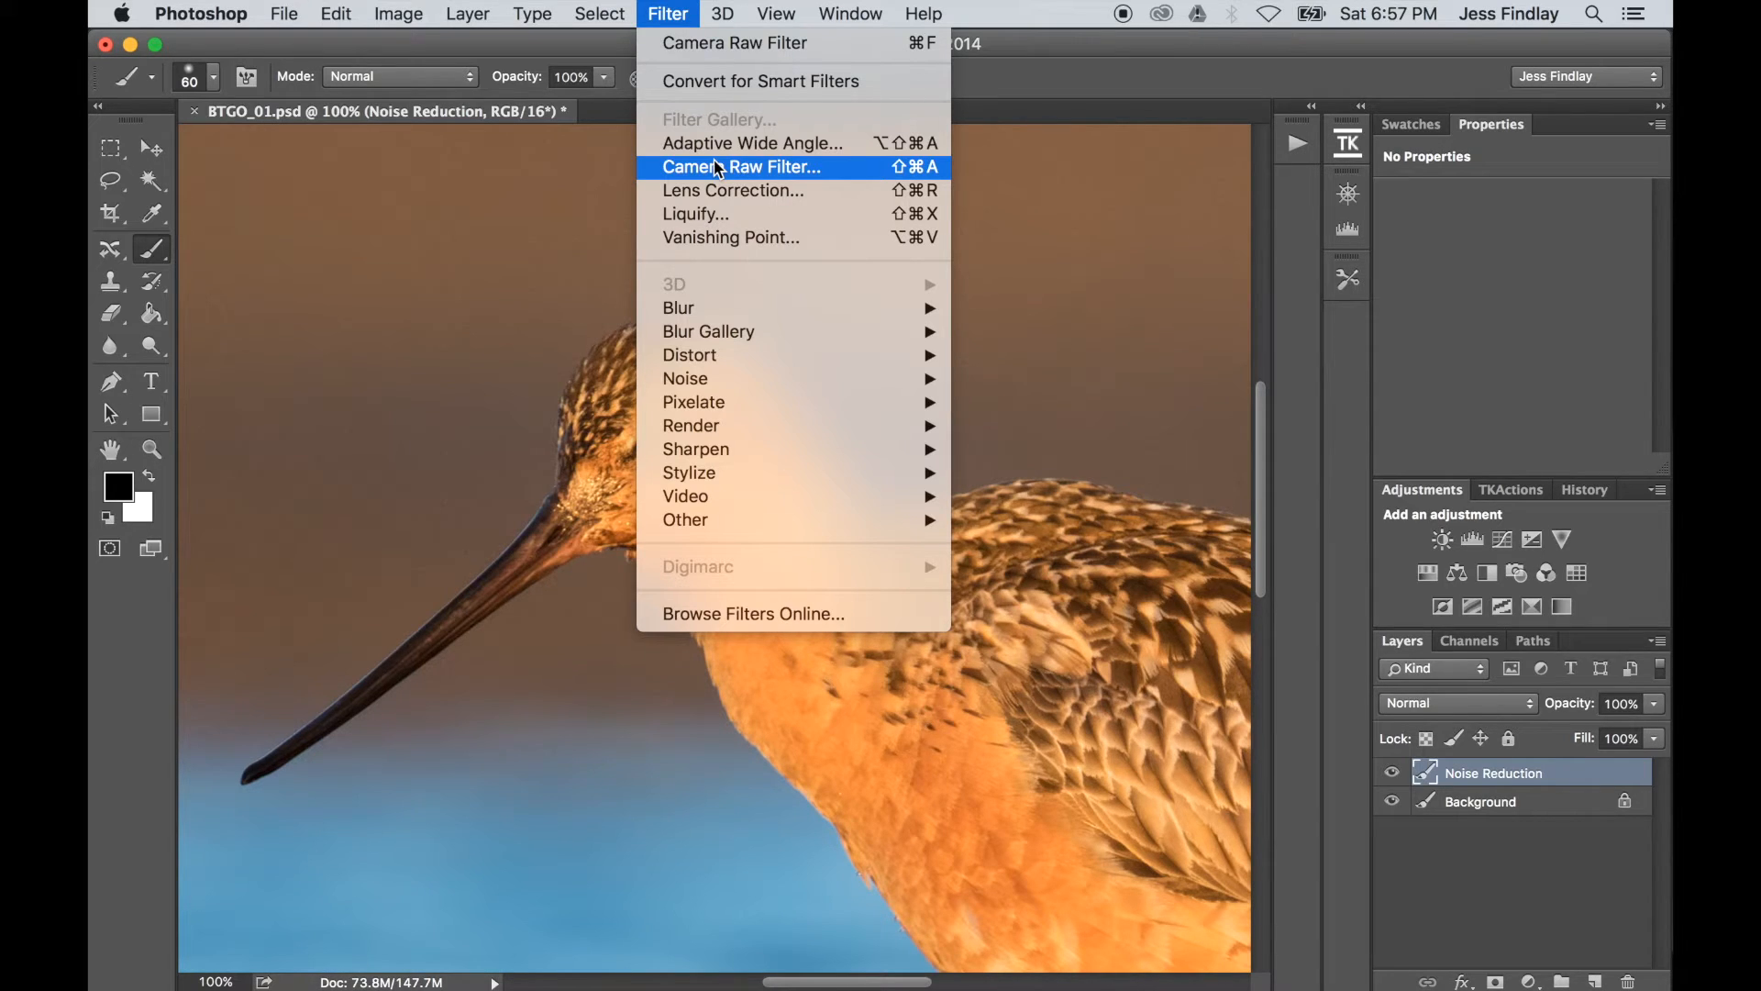
{"action": "left_click", "coordinate": [833, 171]}
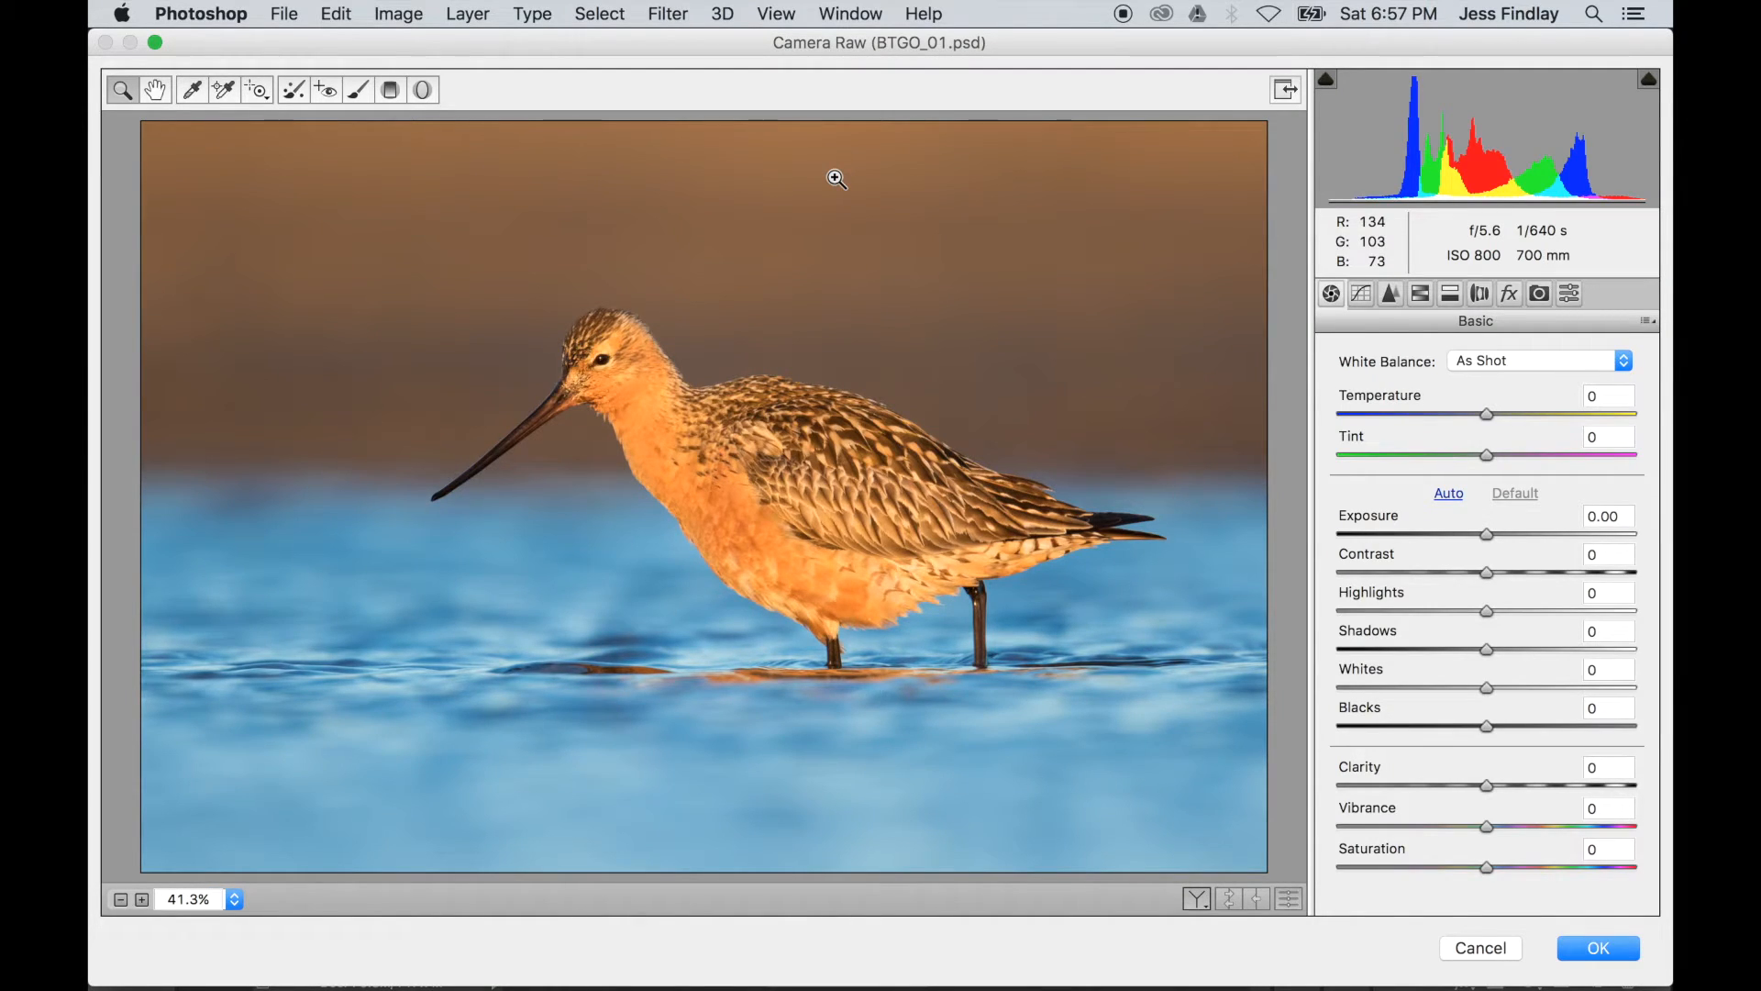
{"action": "left_click", "coordinate": [837, 178]}
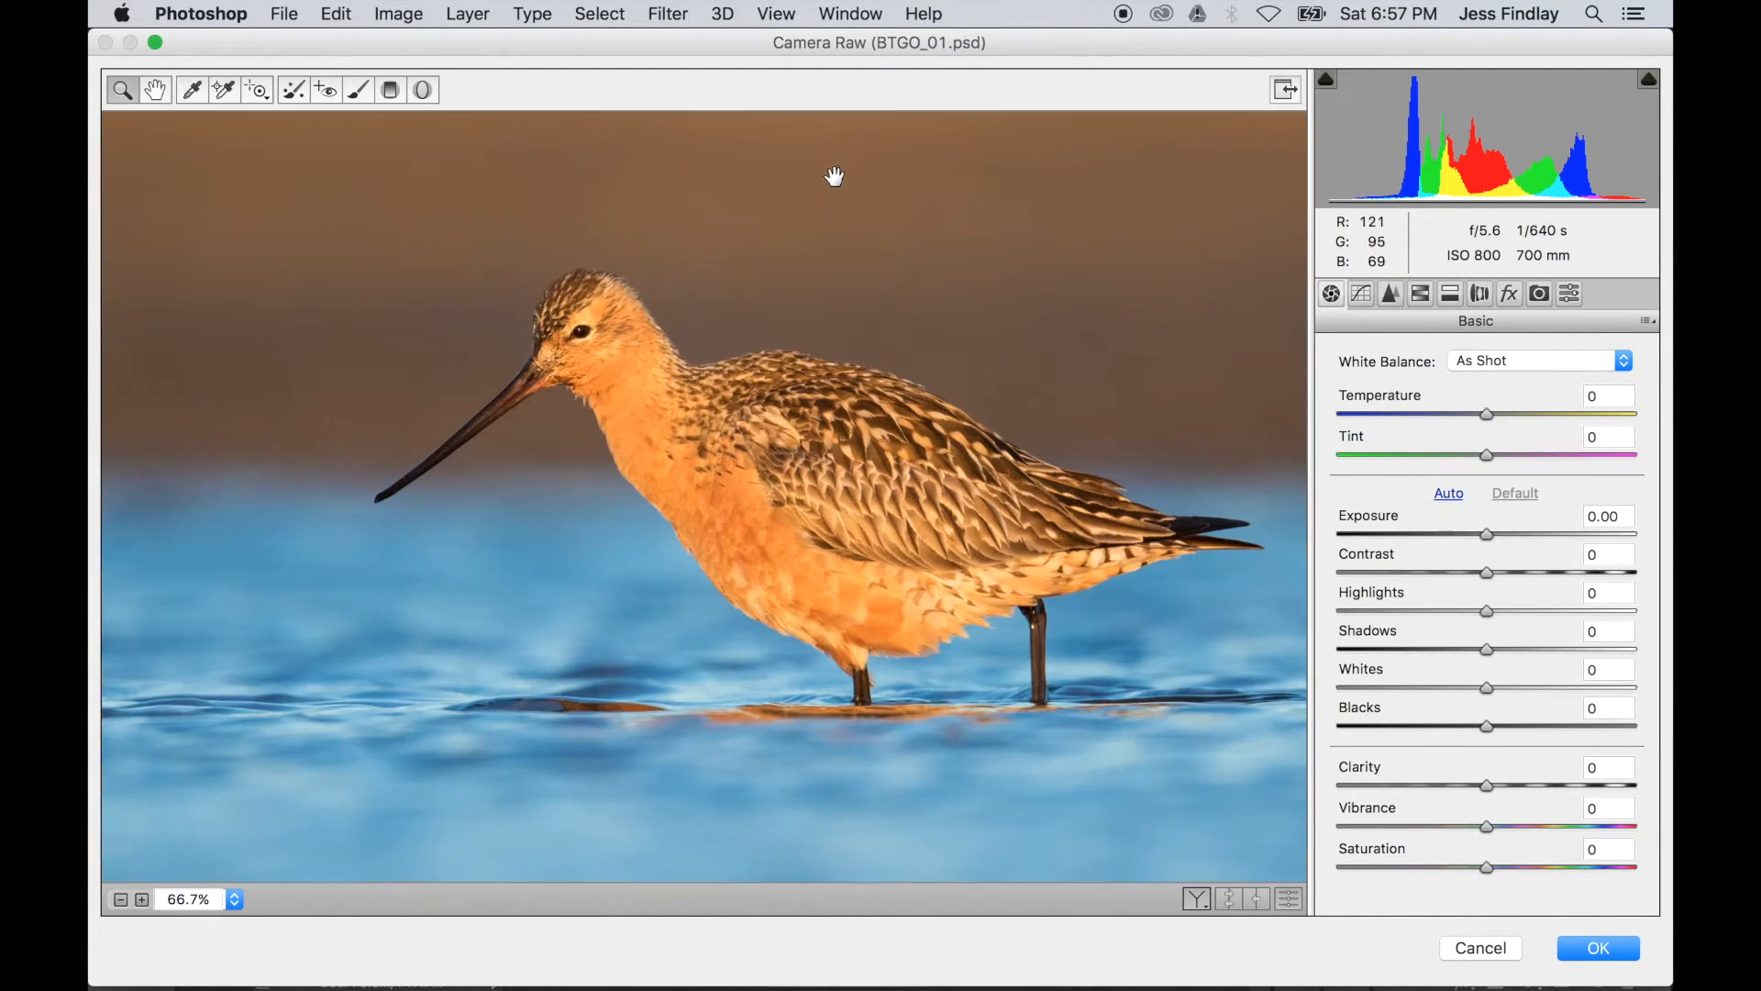
{"action": "left_click", "coordinate": [836, 179]}
{"action": "left_click", "coordinate": [837, 179]}
{"action": "scroll", "coordinate": [759, 358], "scroll_direction": "up", "scroll_amount": 10}
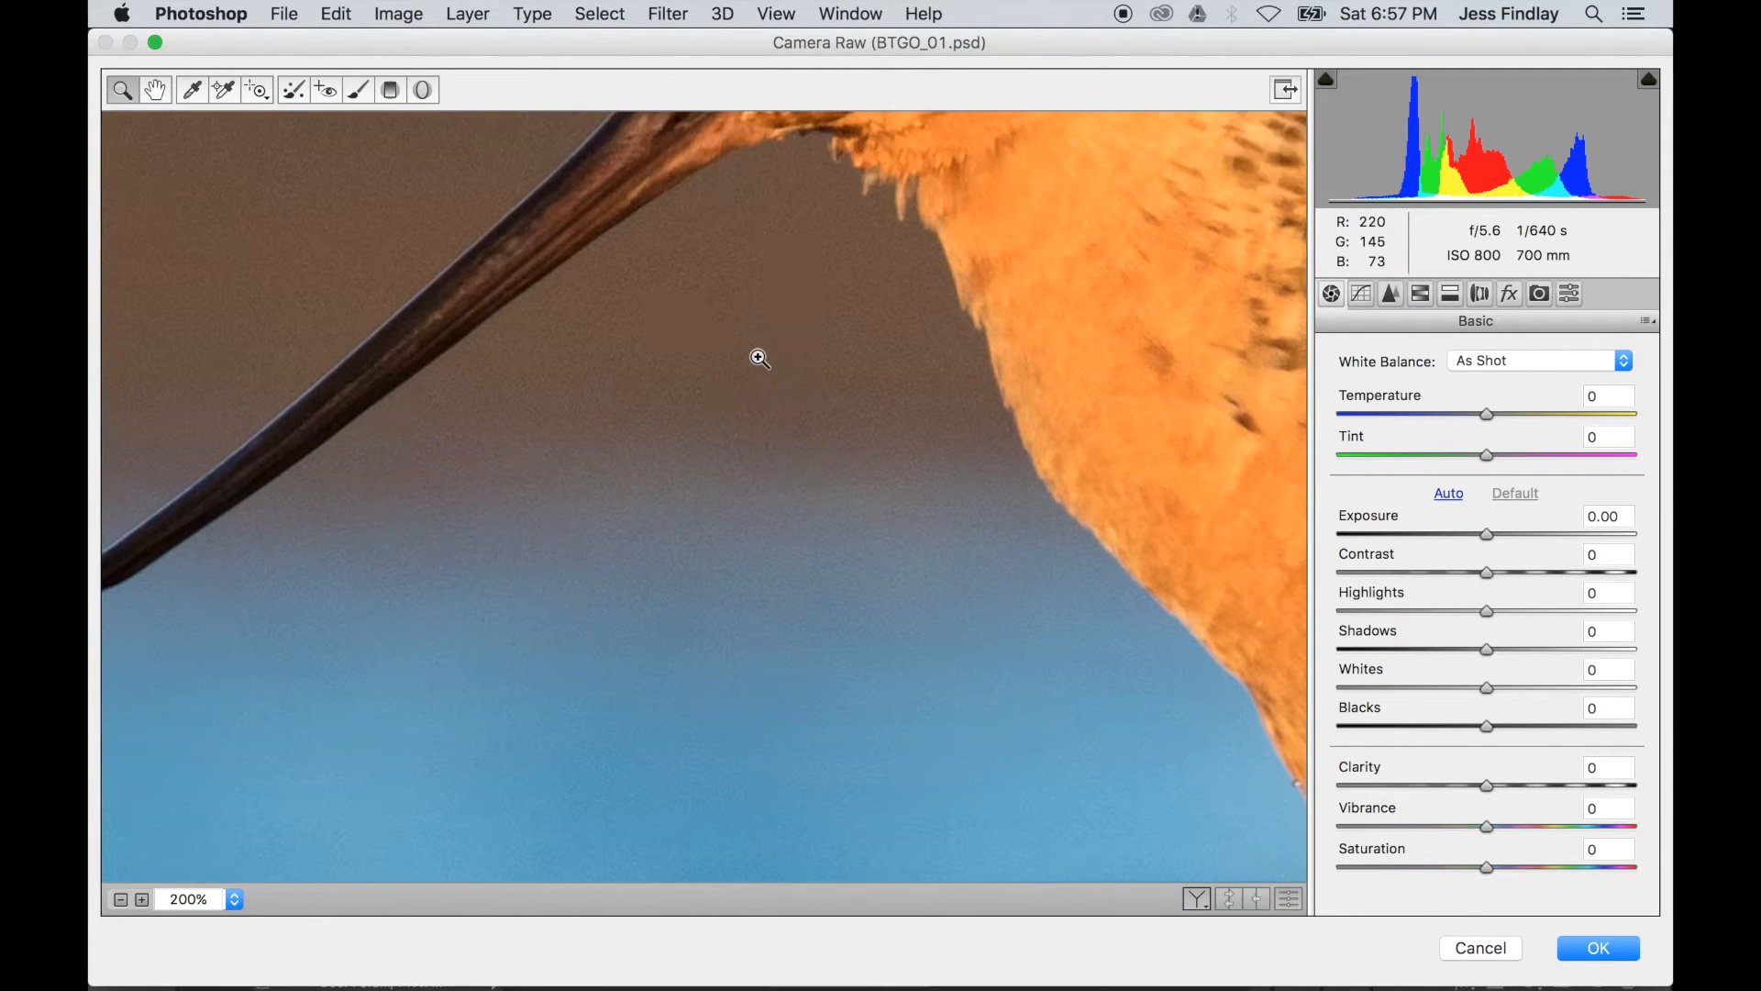
{"action": "scroll", "coordinate": [759, 358], "scroll_direction": "right", "scroll_amount": 2}
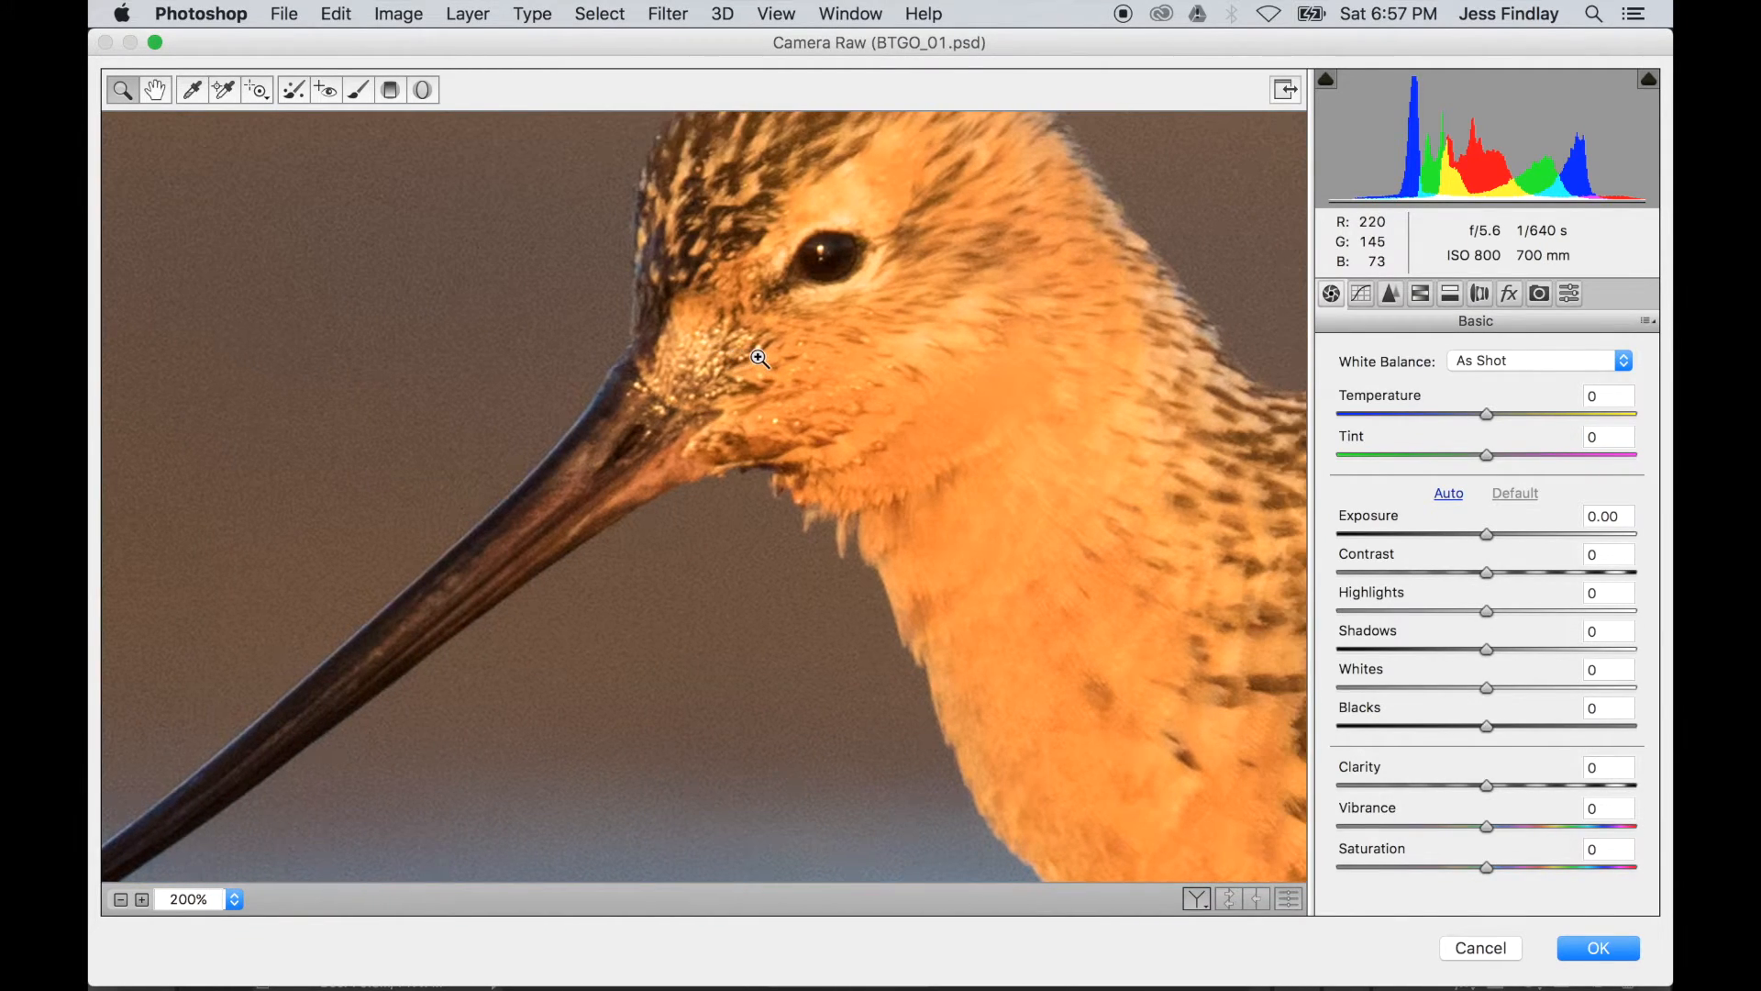
{"action": "left_click", "coordinate": [1386, 296]}
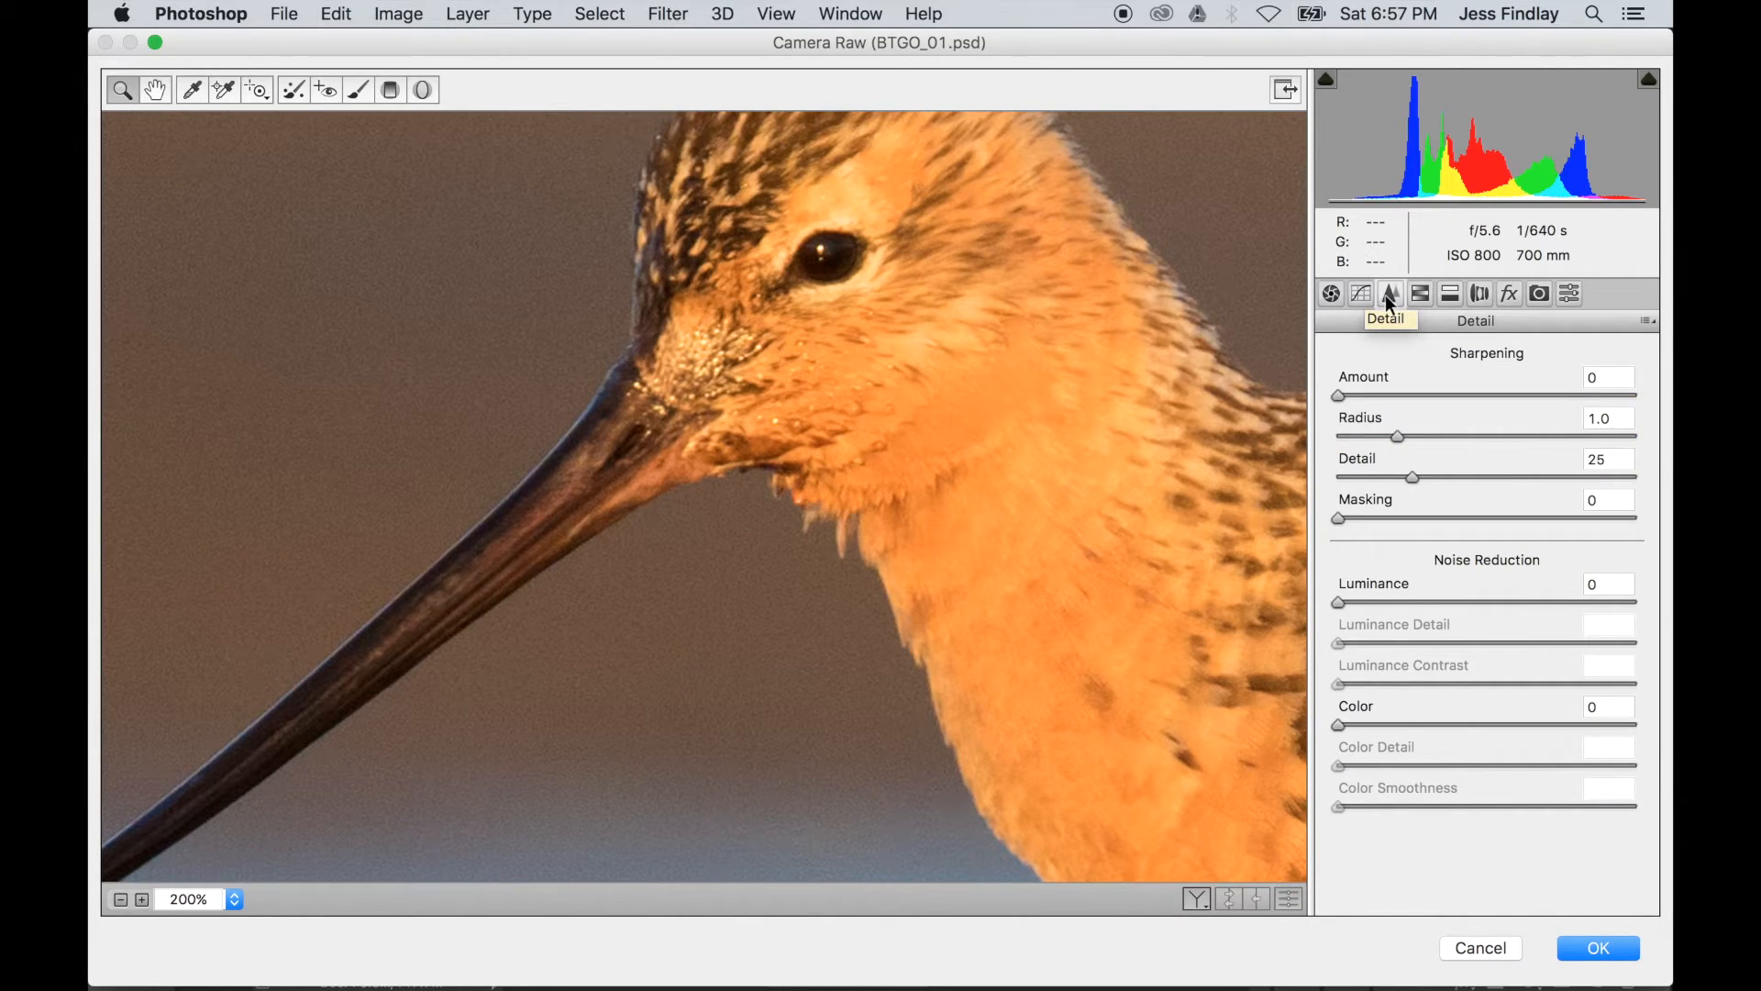
{"action": "left_click_drag", "start_coordinate": [1340, 602], "coordinate": [1552, 602]}
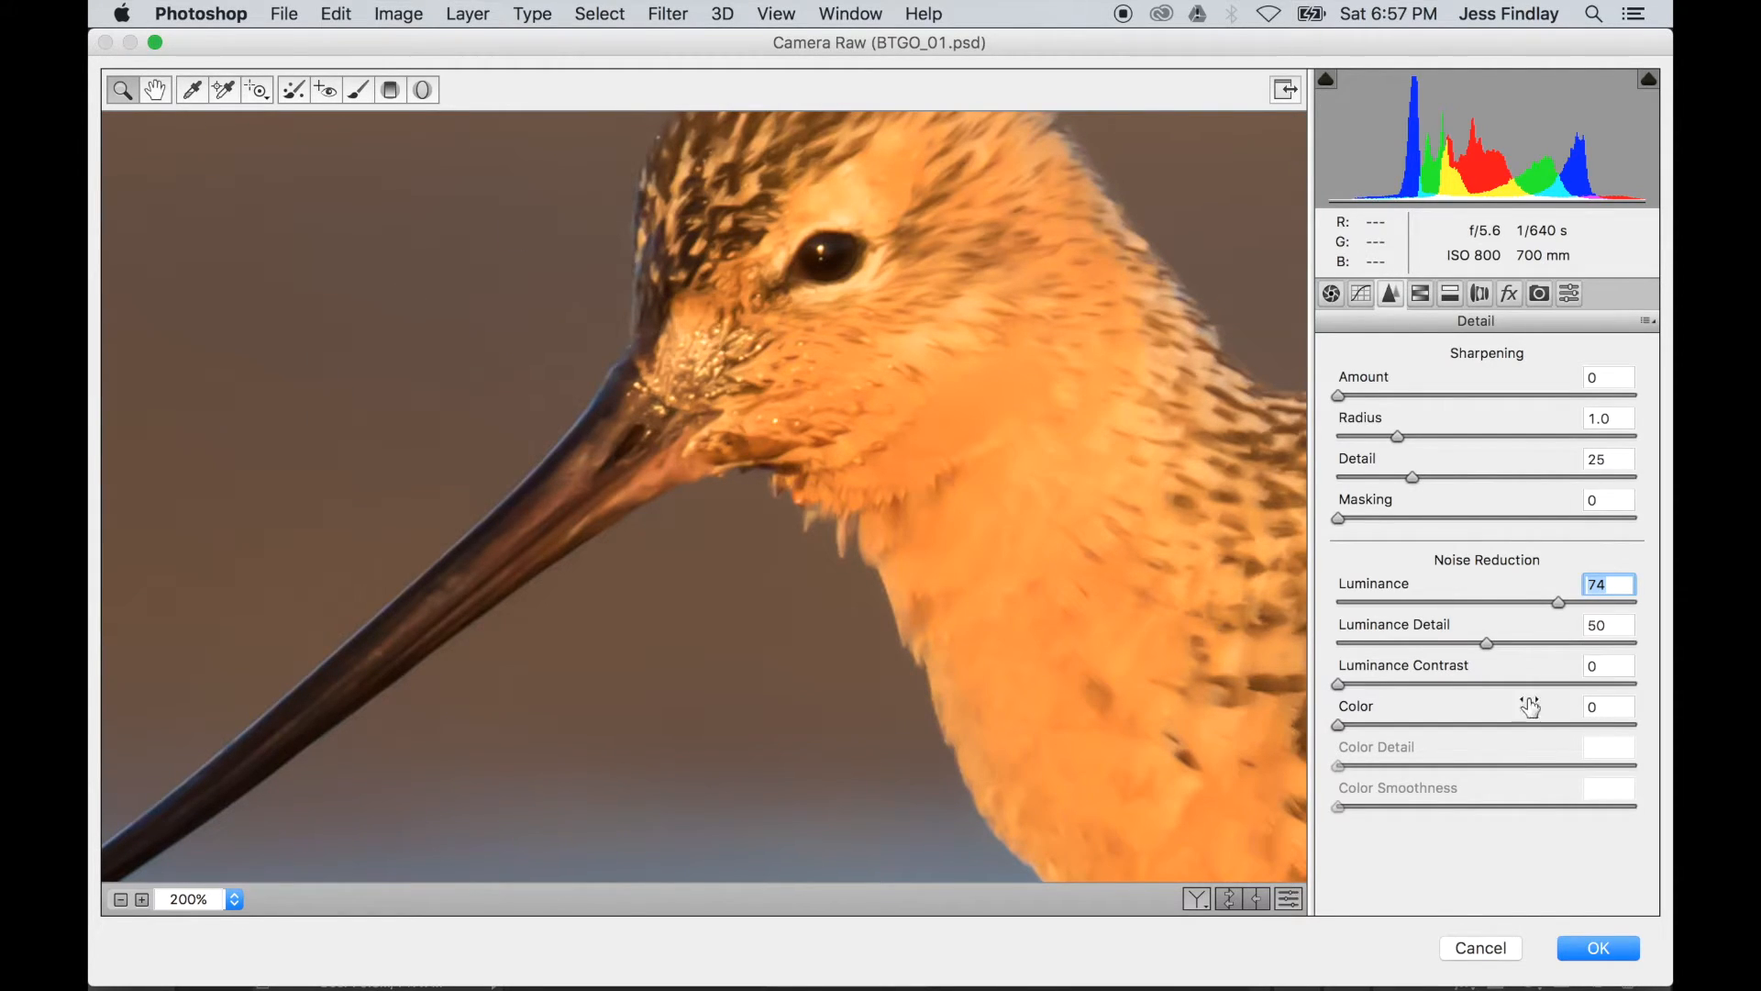
{"action": "left_click_drag", "start_coordinate": [1488, 642], "coordinate": [1378, 643]}
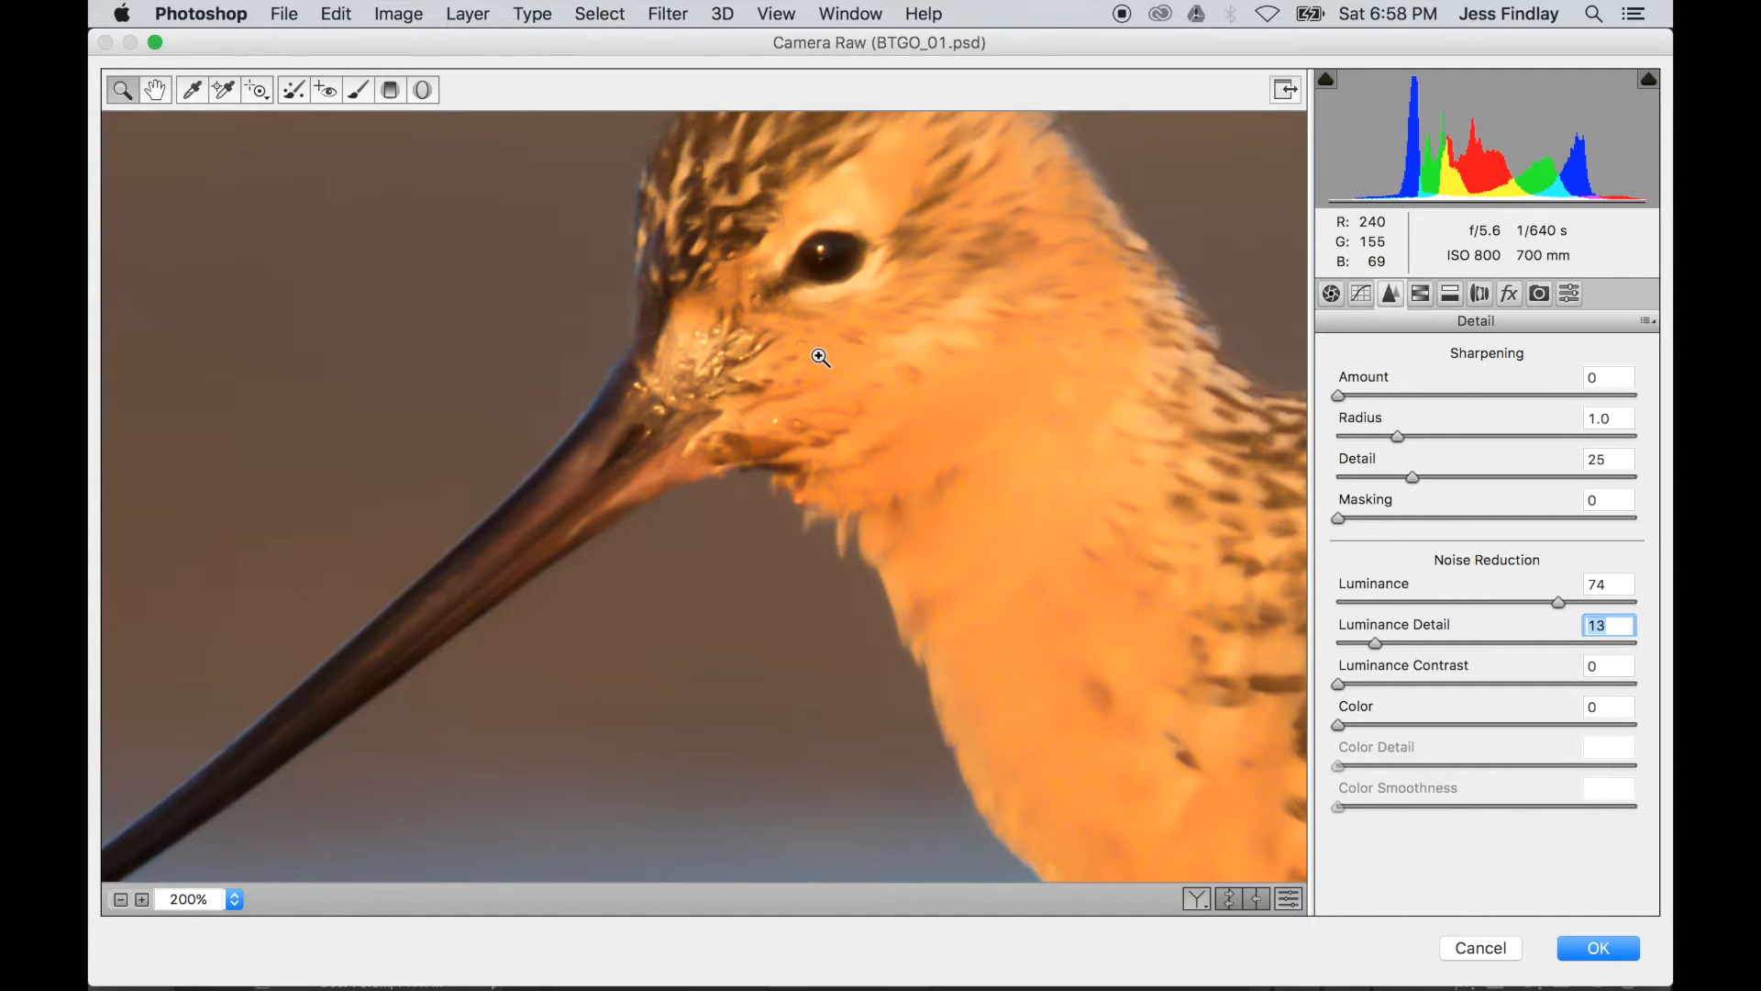
{"action": "left_click", "coordinate": [1597, 950]}
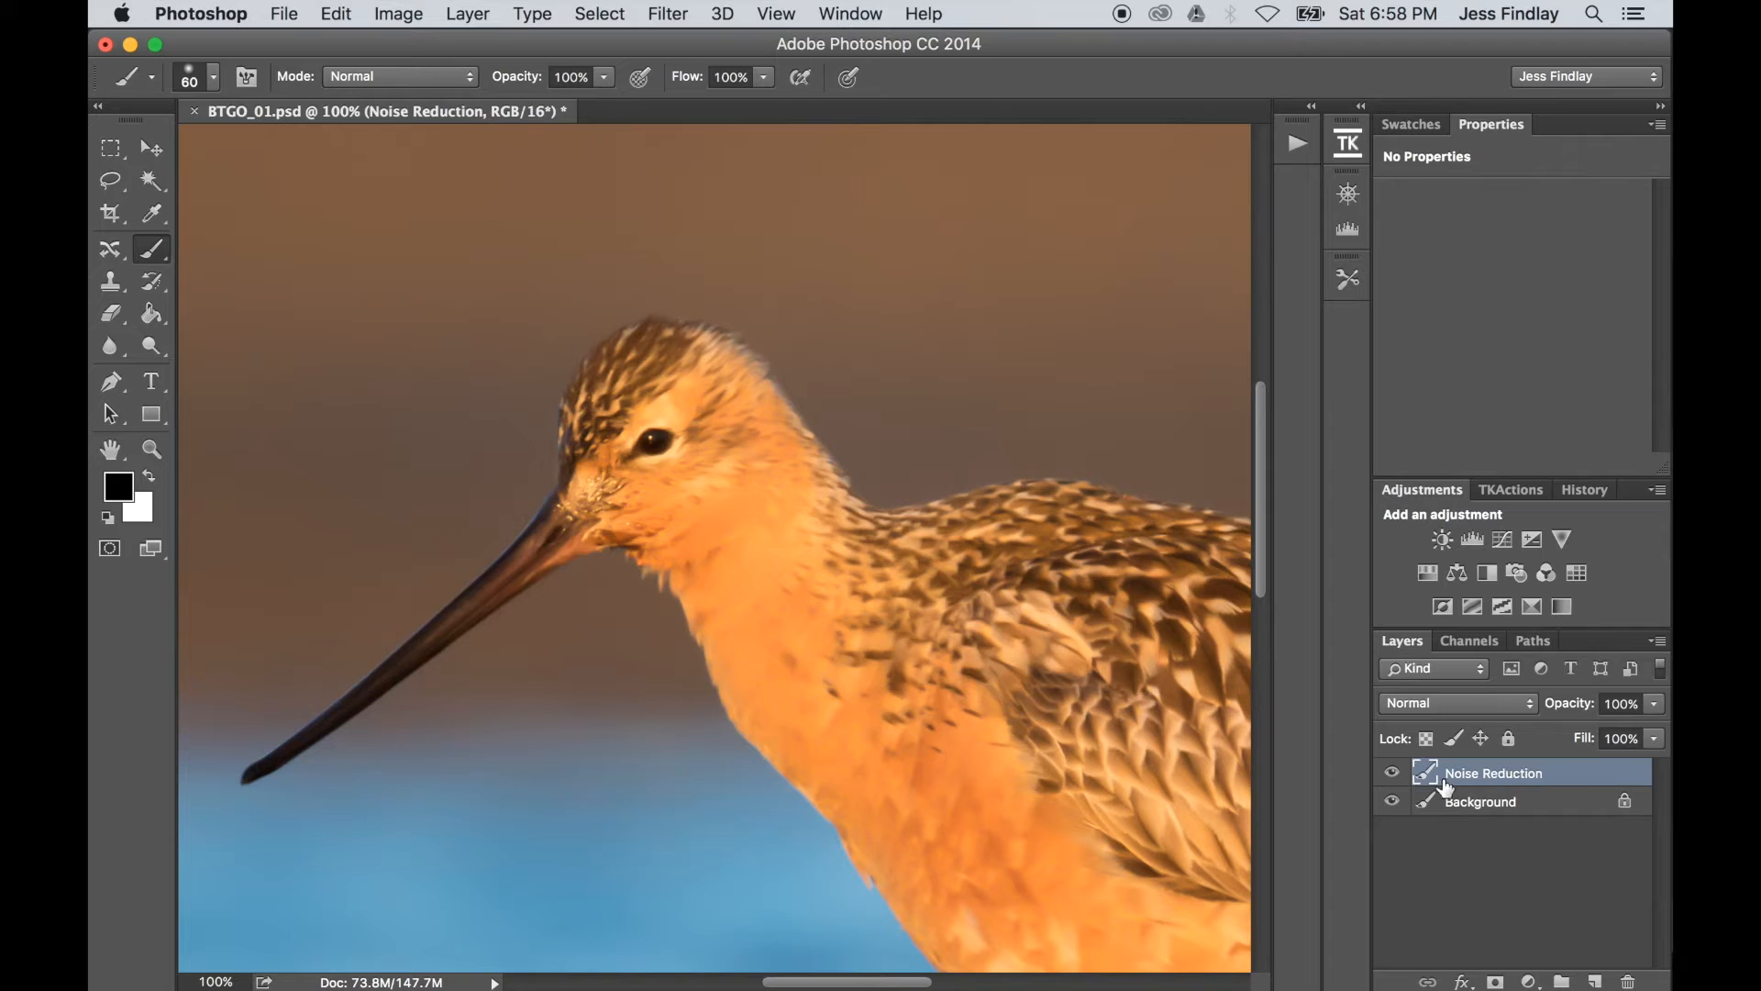
- Add a layer mask to the Noise Reduction layer and invert it to black
{"action": "key", "text": "super+equal"}
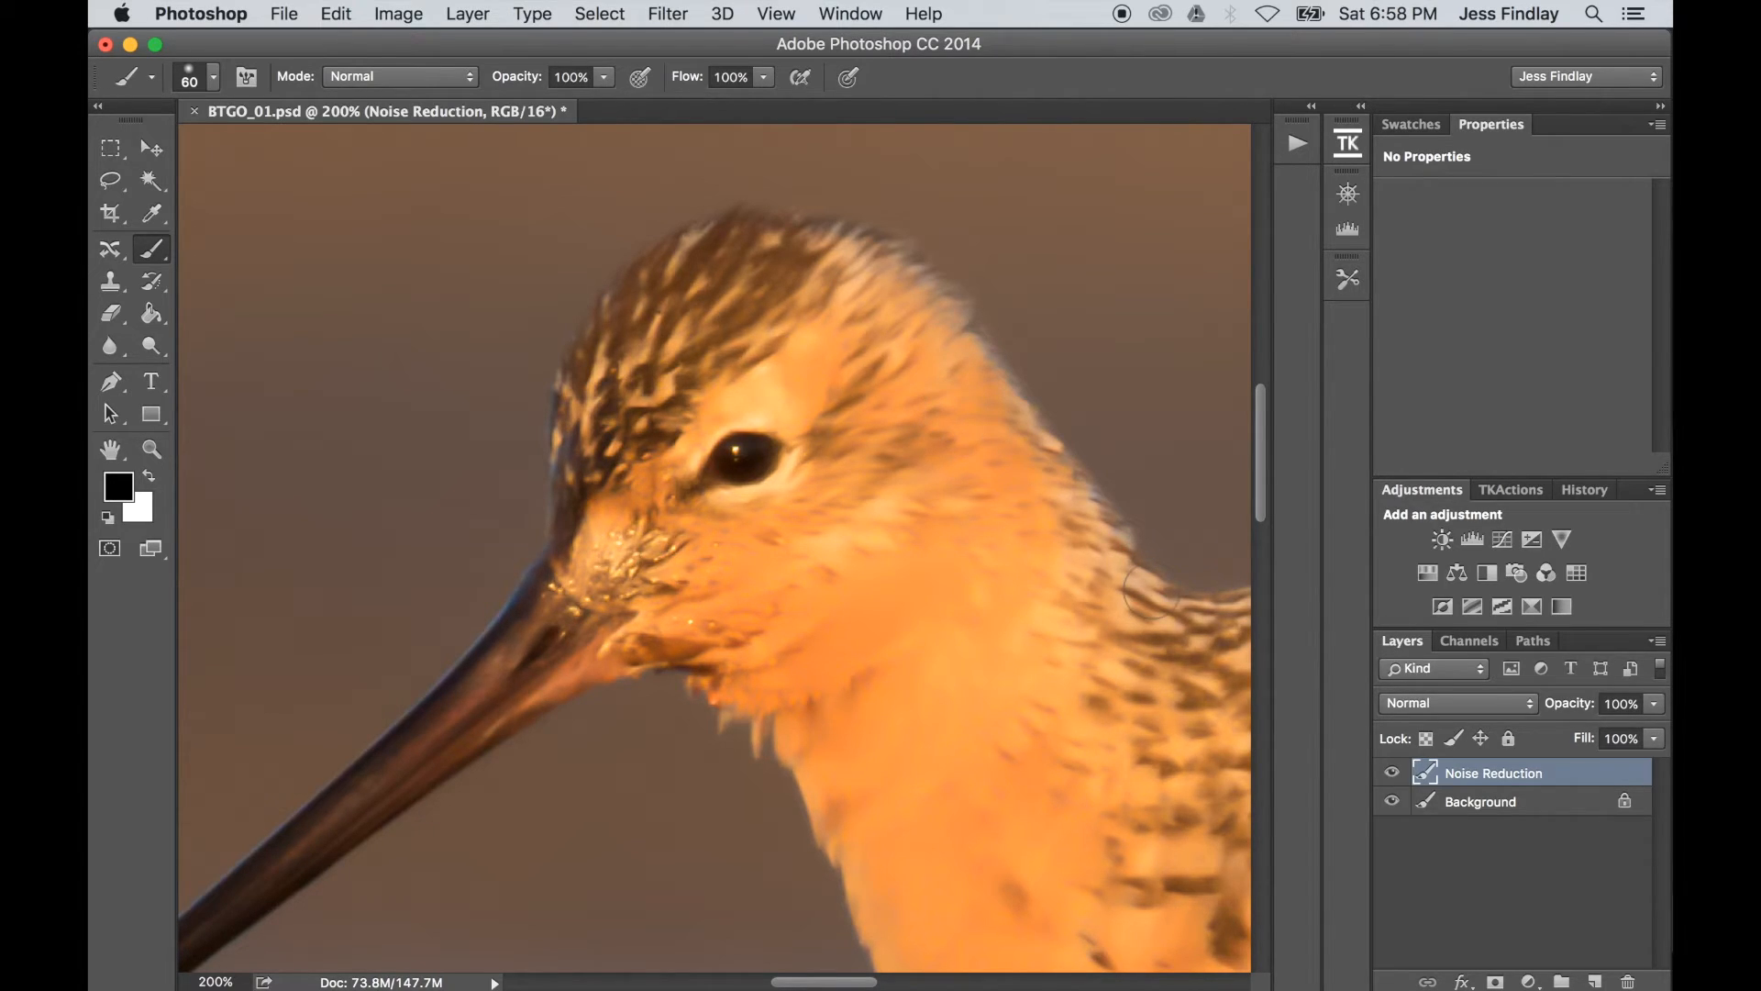
{"action": "left_click", "coordinate": [1498, 979]}
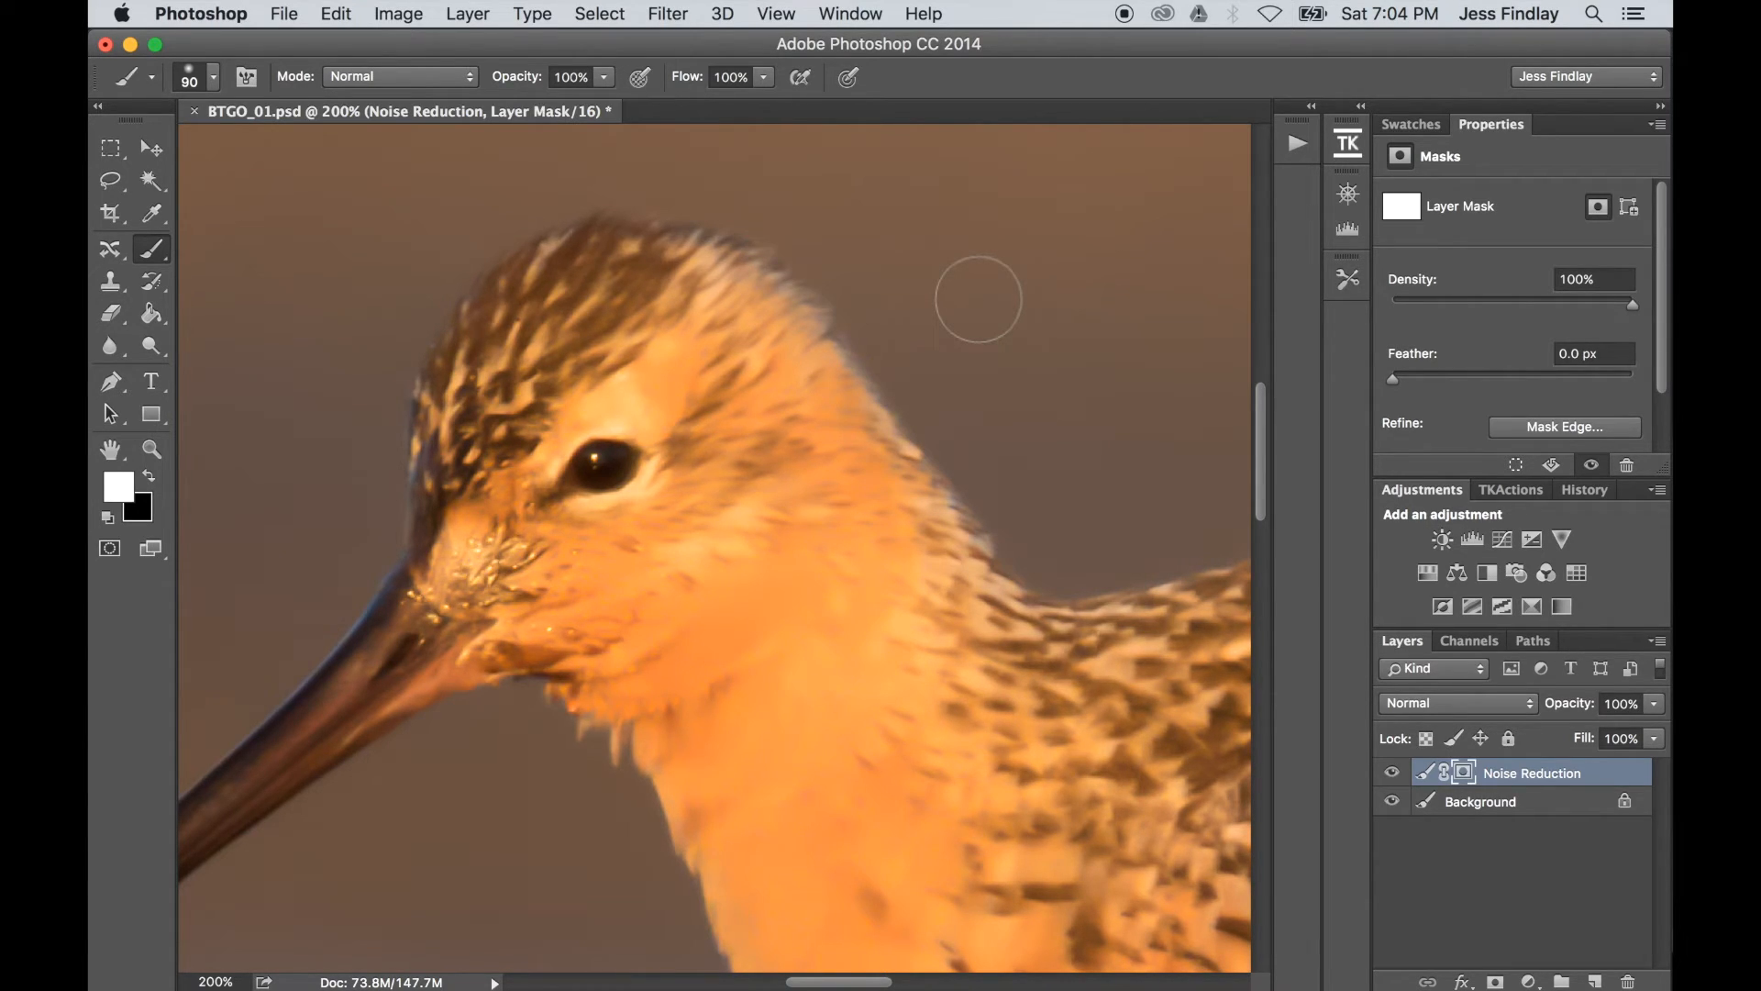
{"action": "key", "text": "super+i"}
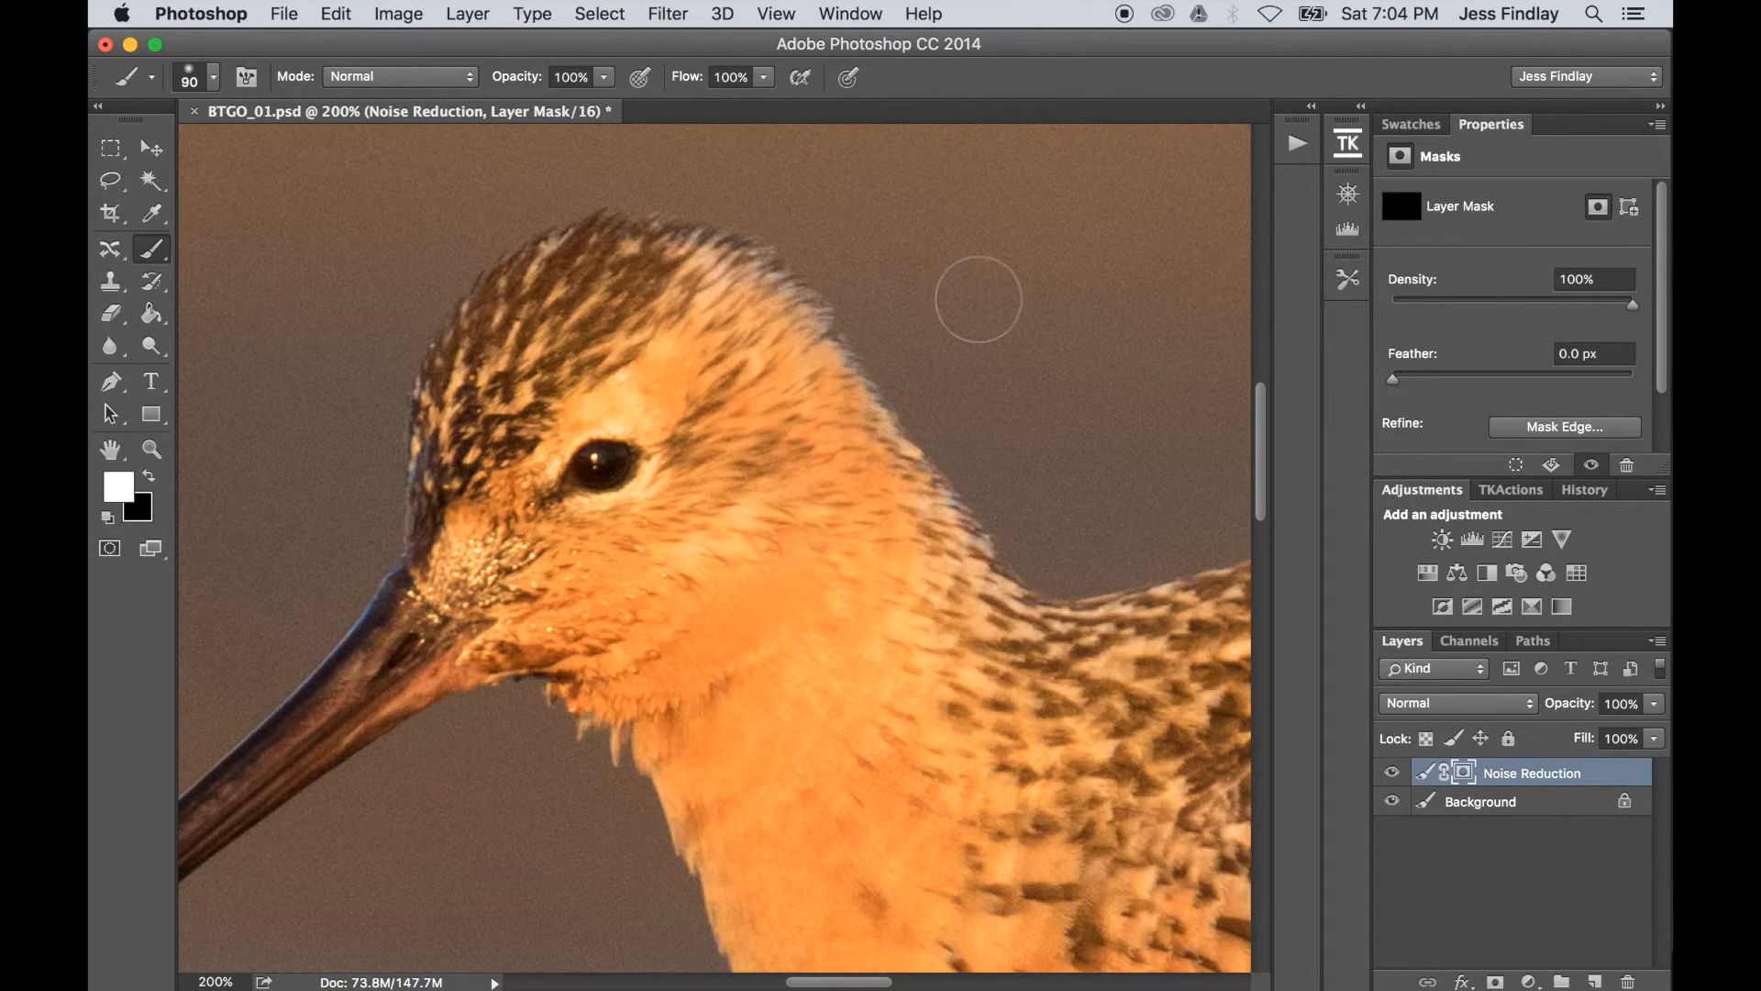
- Try painting white on the layer mask along the back of the bird's neck, and undo the stroke
{"action": "key", "text": "super+0"}
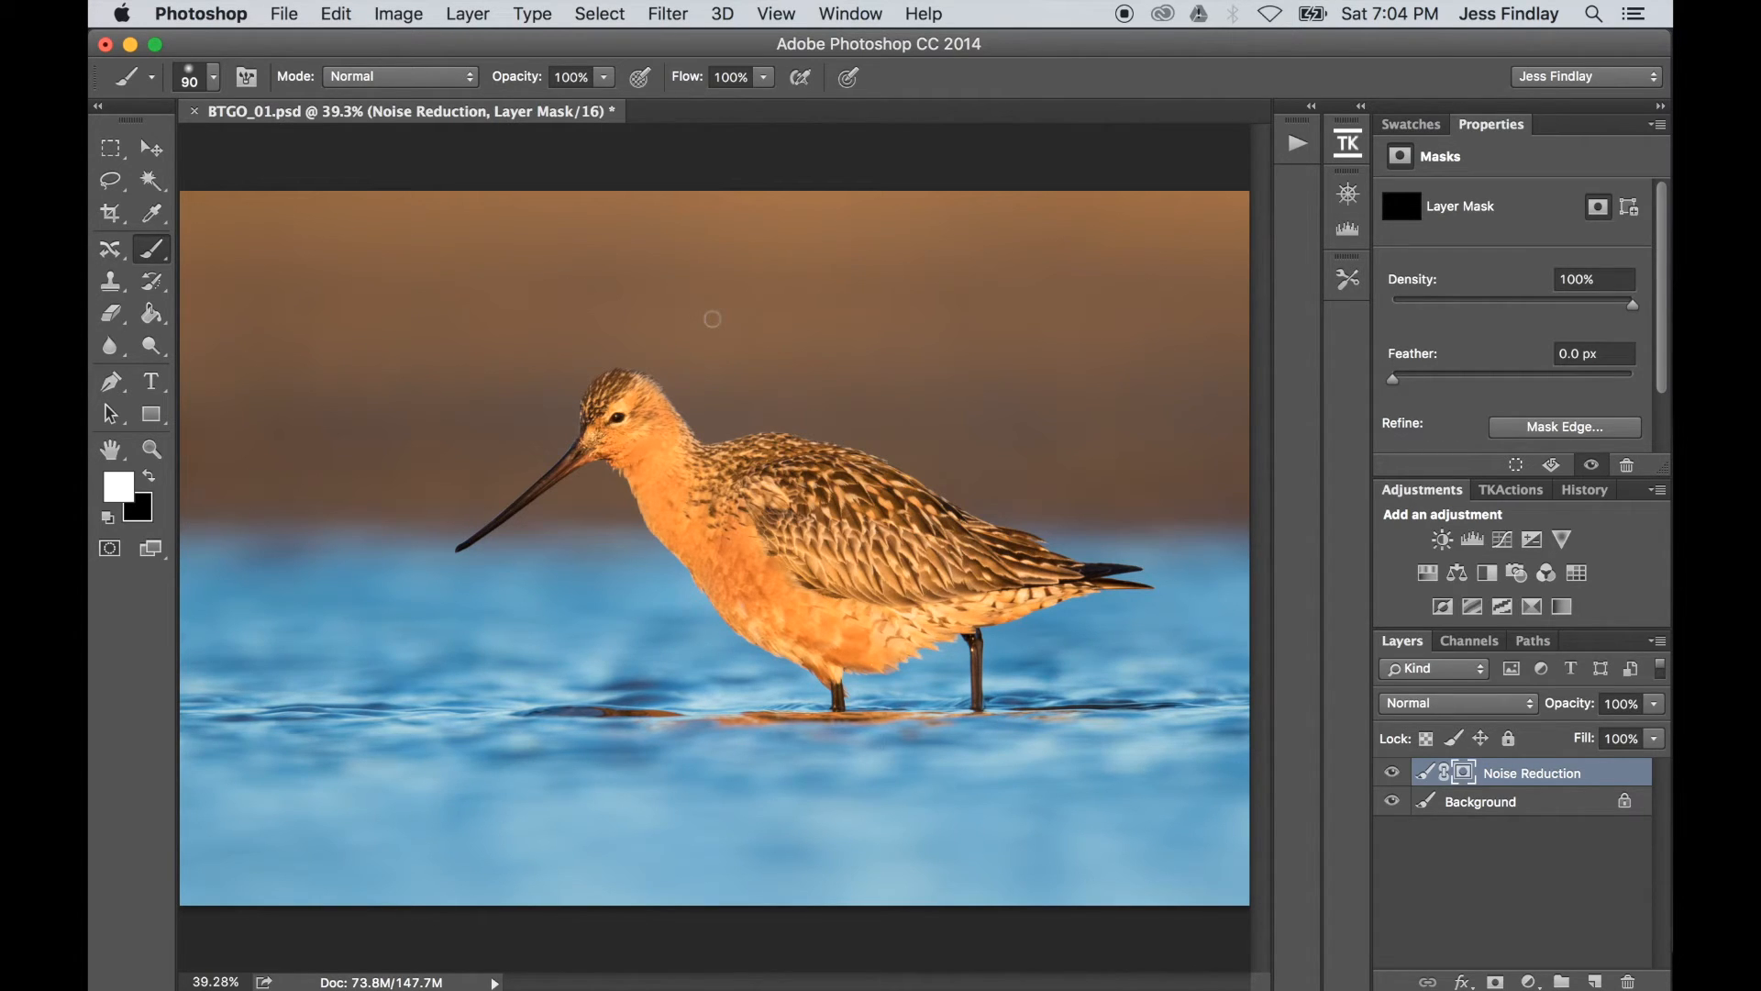
{"action": "key", "text": "super+equal"}
{"action": "key", "text": "super+equal"}
{"action": "key", "text": "super+equal"}
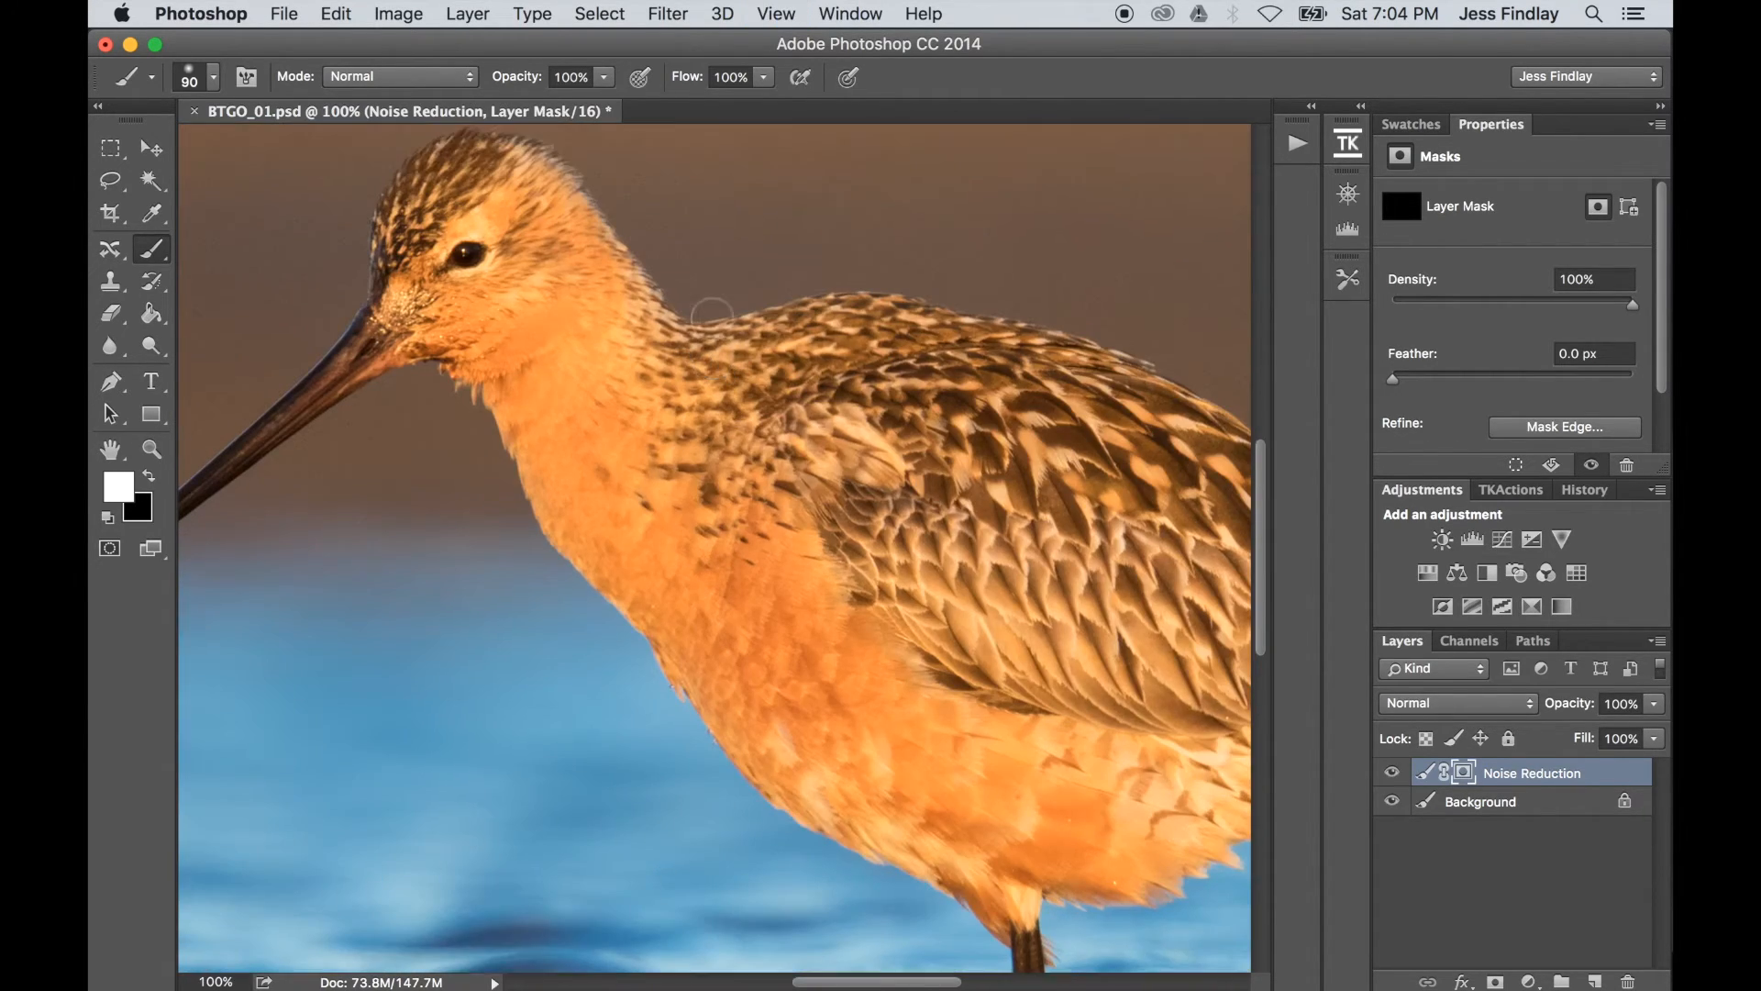
{"action": "scroll", "coordinate": [712, 313], "scroll_direction": "up", "scroll_amount": 5}
{"action": "key", "text": "x"}
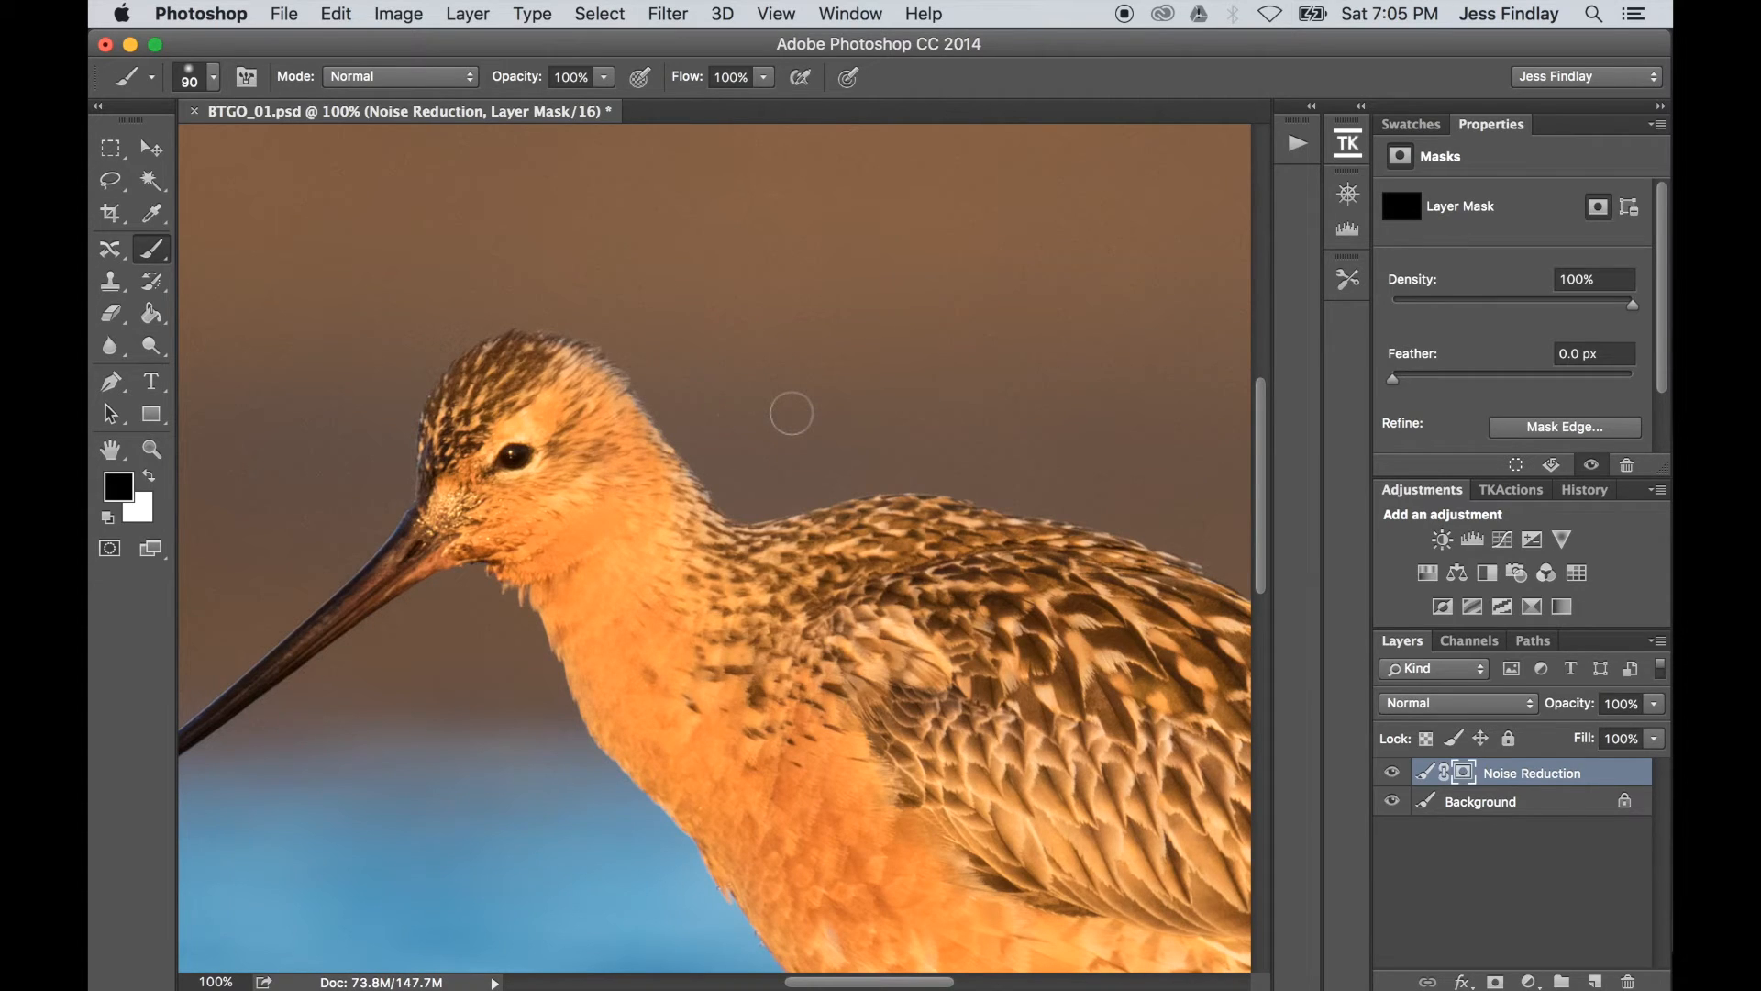
{"action": "key", "text": "x"}
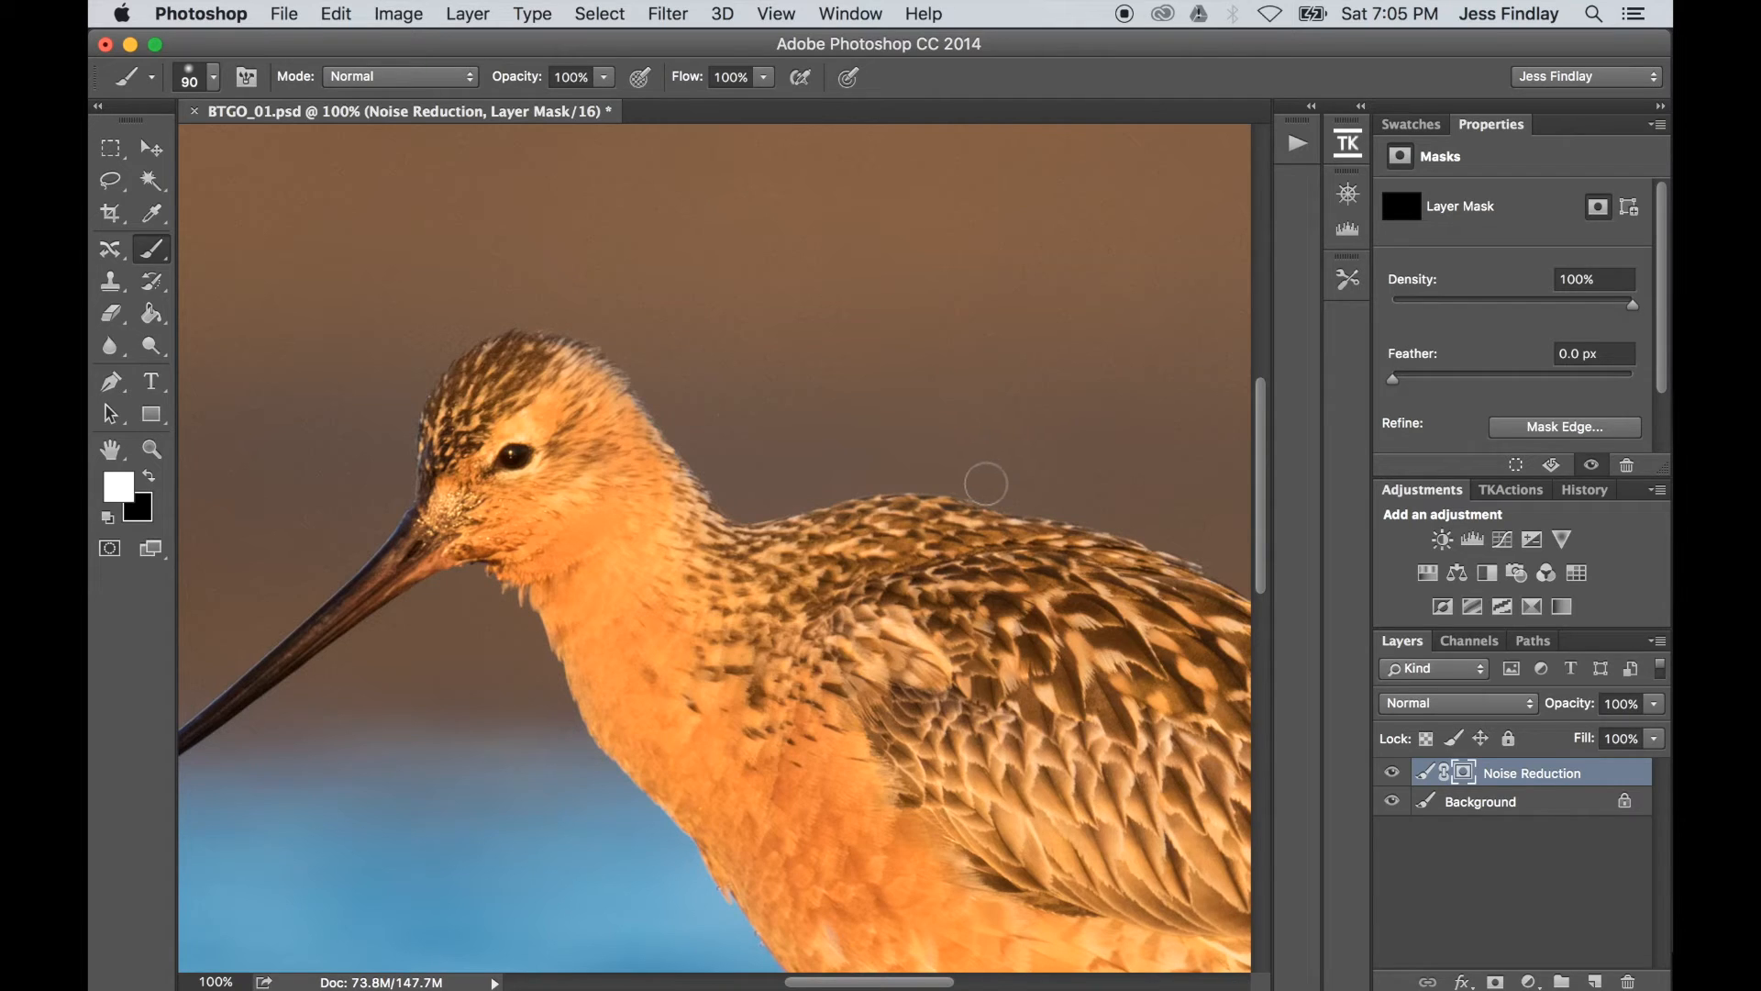
{"action": "mouse_move", "coordinate": [729, 509]}
{"action": "left_mouse_down"}
{"action": "mouse_move", "coordinate": [676, 425]}
{"action": "mouse_move", "coordinate": [728, 443]}
{"action": "mouse_move", "coordinate": [661, 413]}
{"action": "left_mouse_up"}
{"action": "key", "text": "super+z"}
{"action": "key", "text": "super+0"}
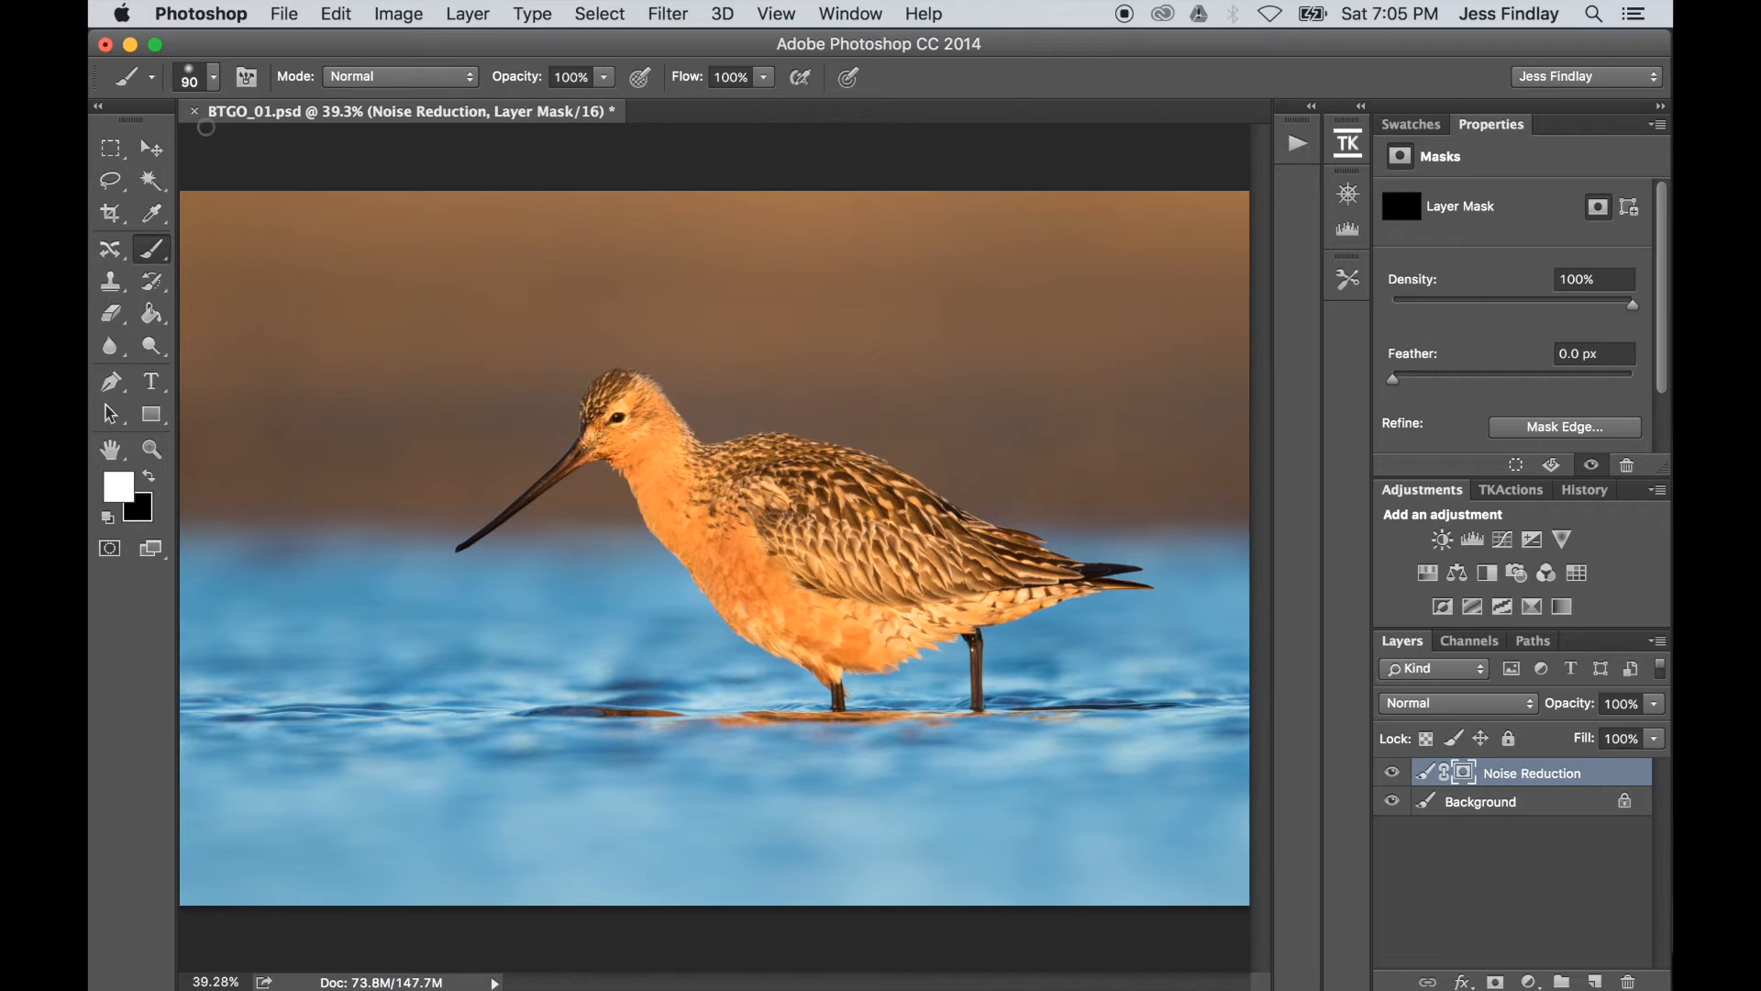
- Switch to the Magic Wand Tool and check the edge of the bird's head at 100%
{"action": "left_click", "coordinate": [152, 182]}
{"action": "key", "text": "shift+w"}
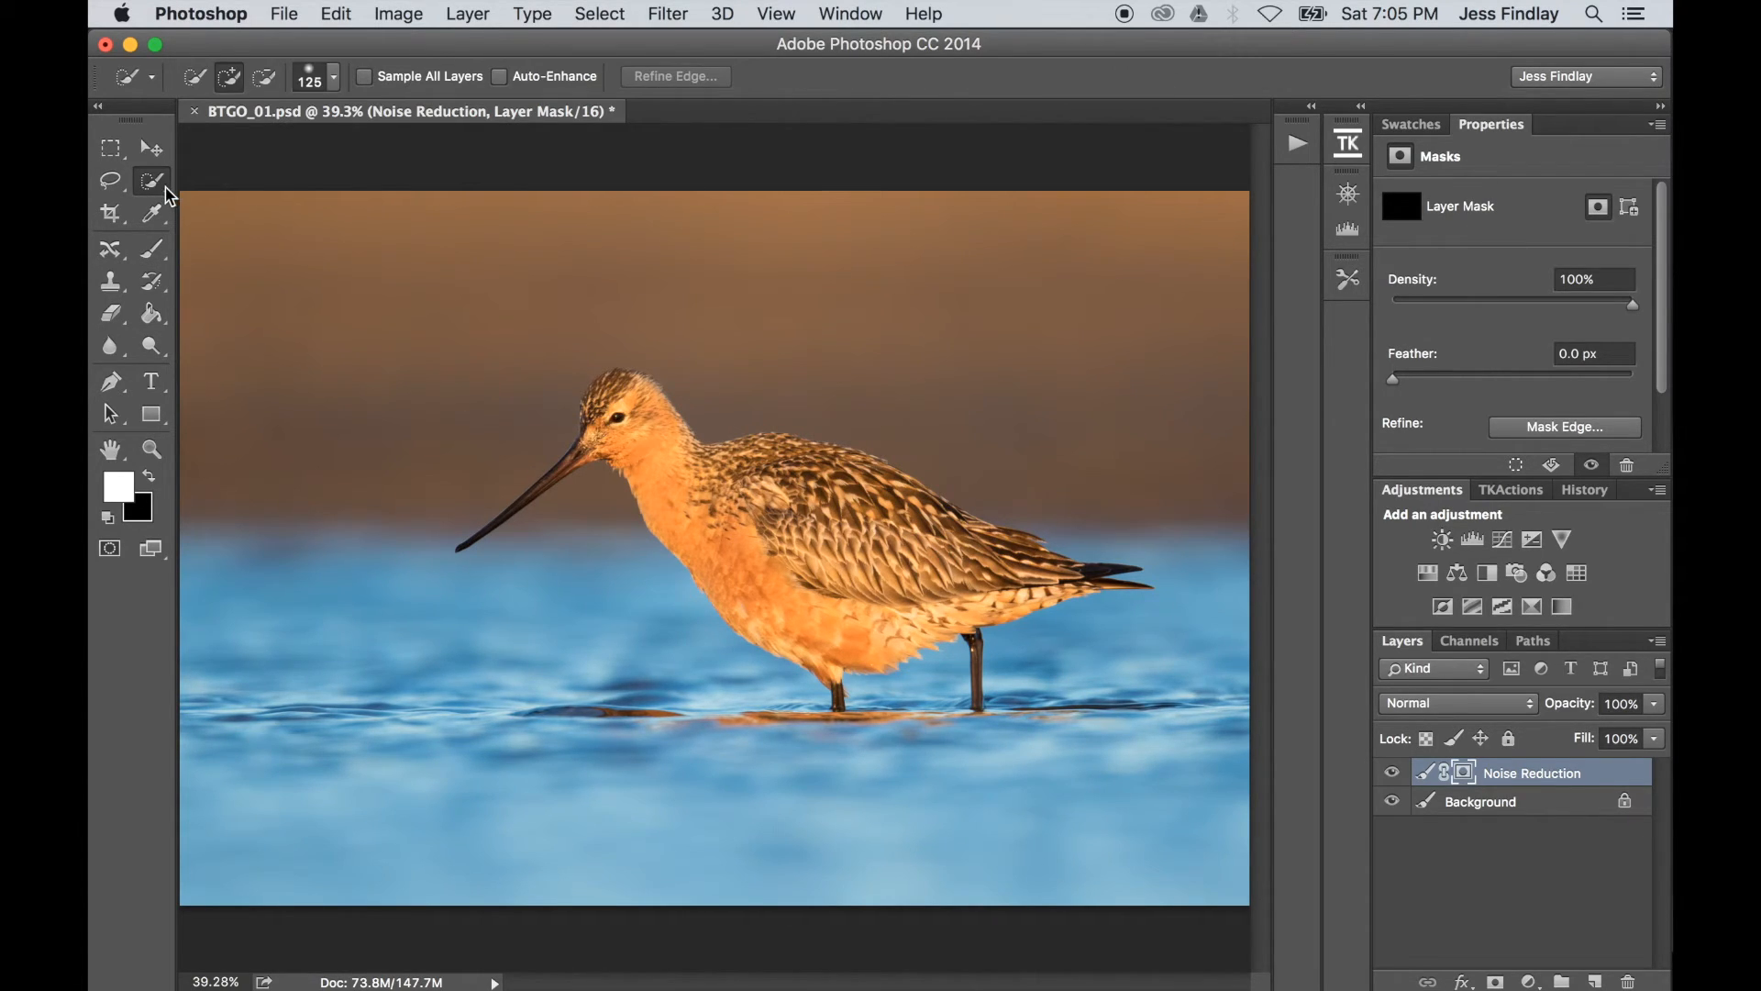
{"action": "right_click", "coordinate": [158, 190]}
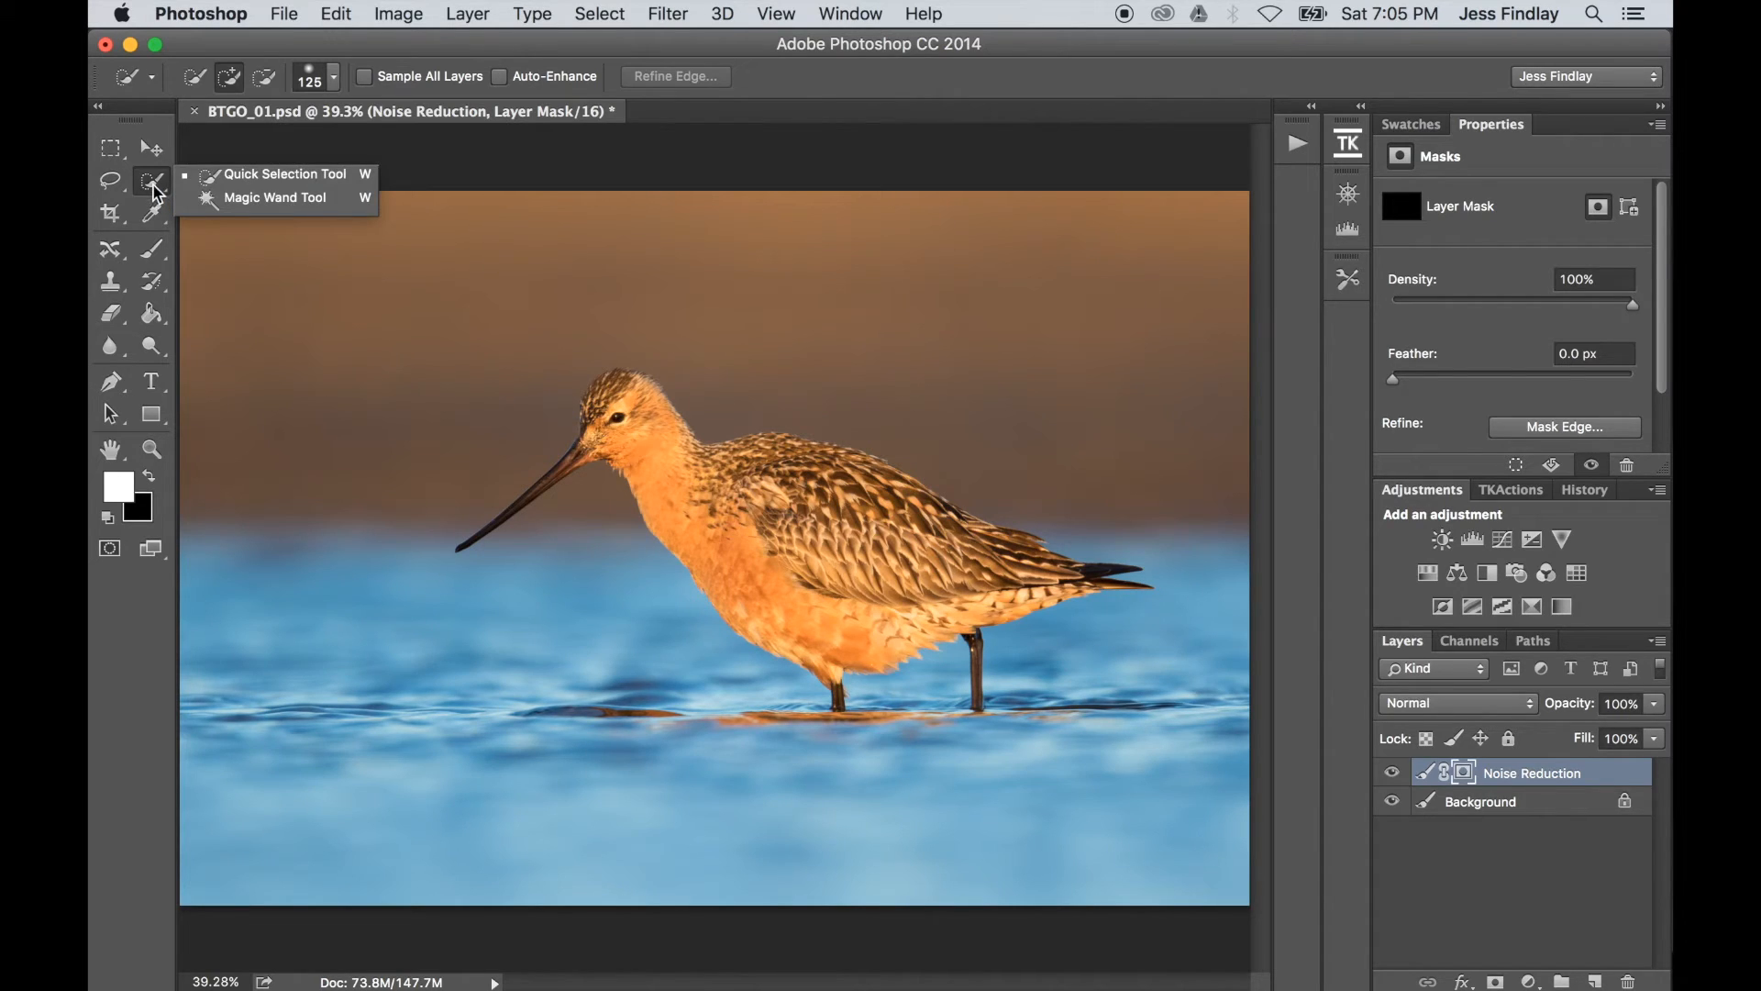
{"action": "left_click", "coordinate": [213, 200]}
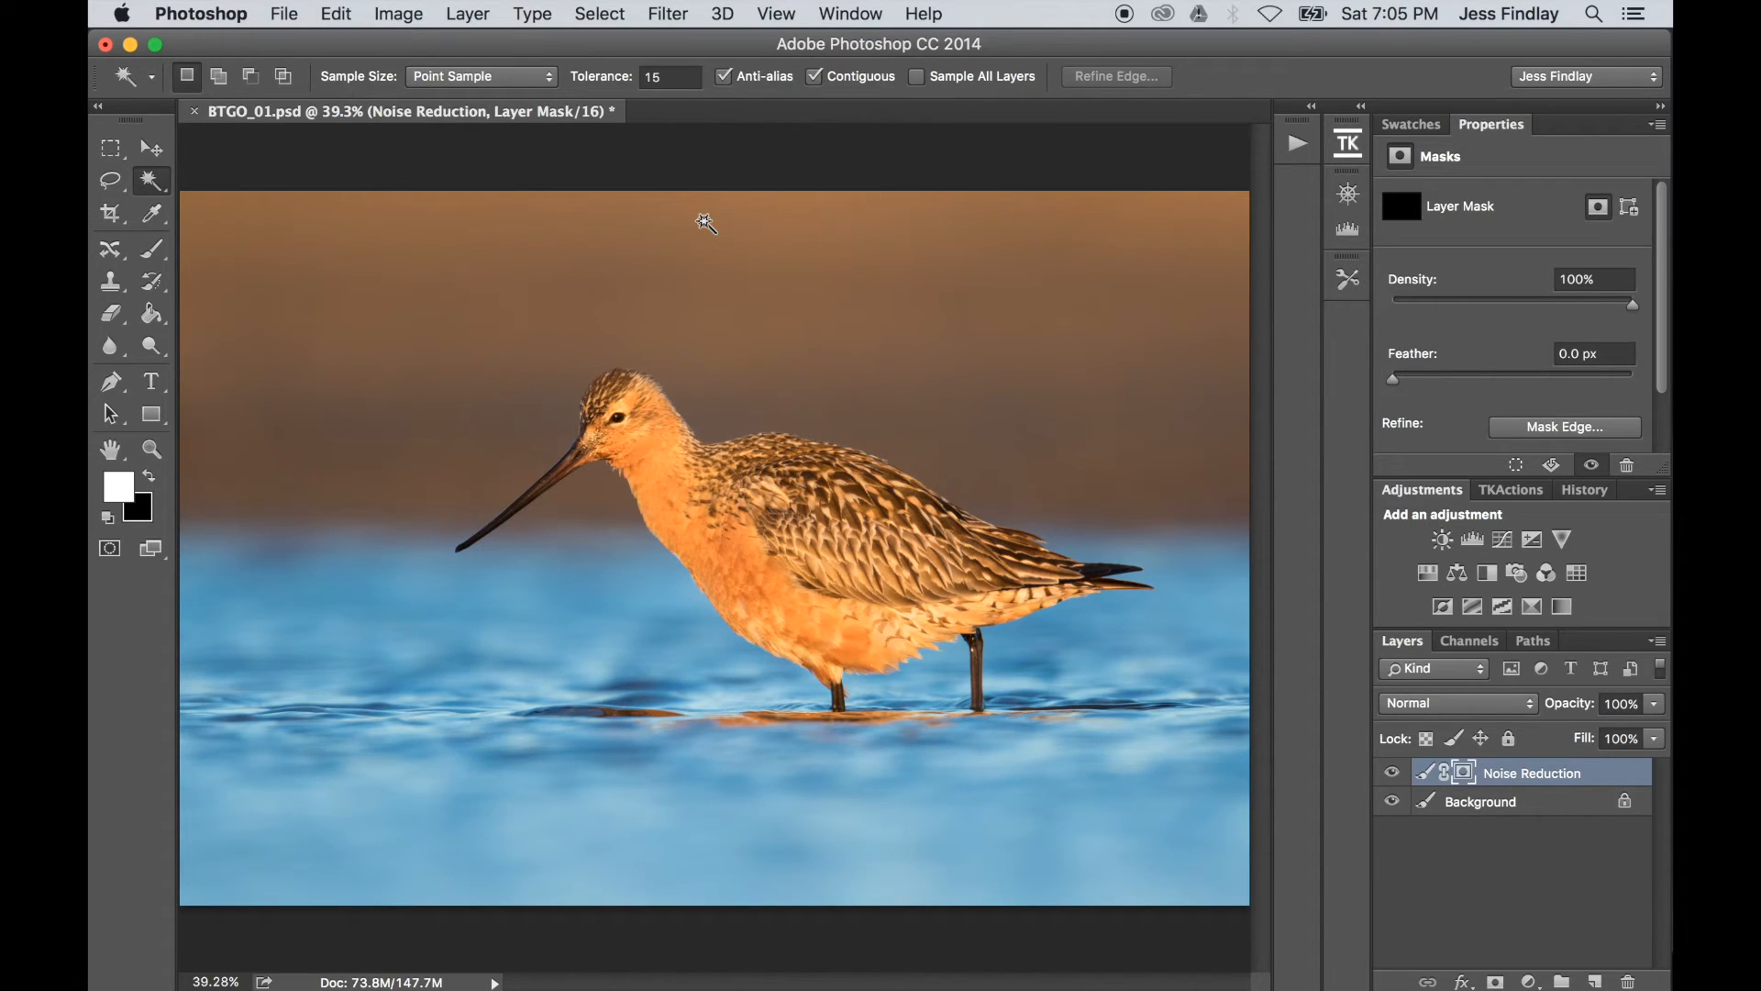
{"action": "key", "text": "super+plus"}
{"action": "key", "text": "super+plus"}
{"action": "key", "text": "super+plus"}
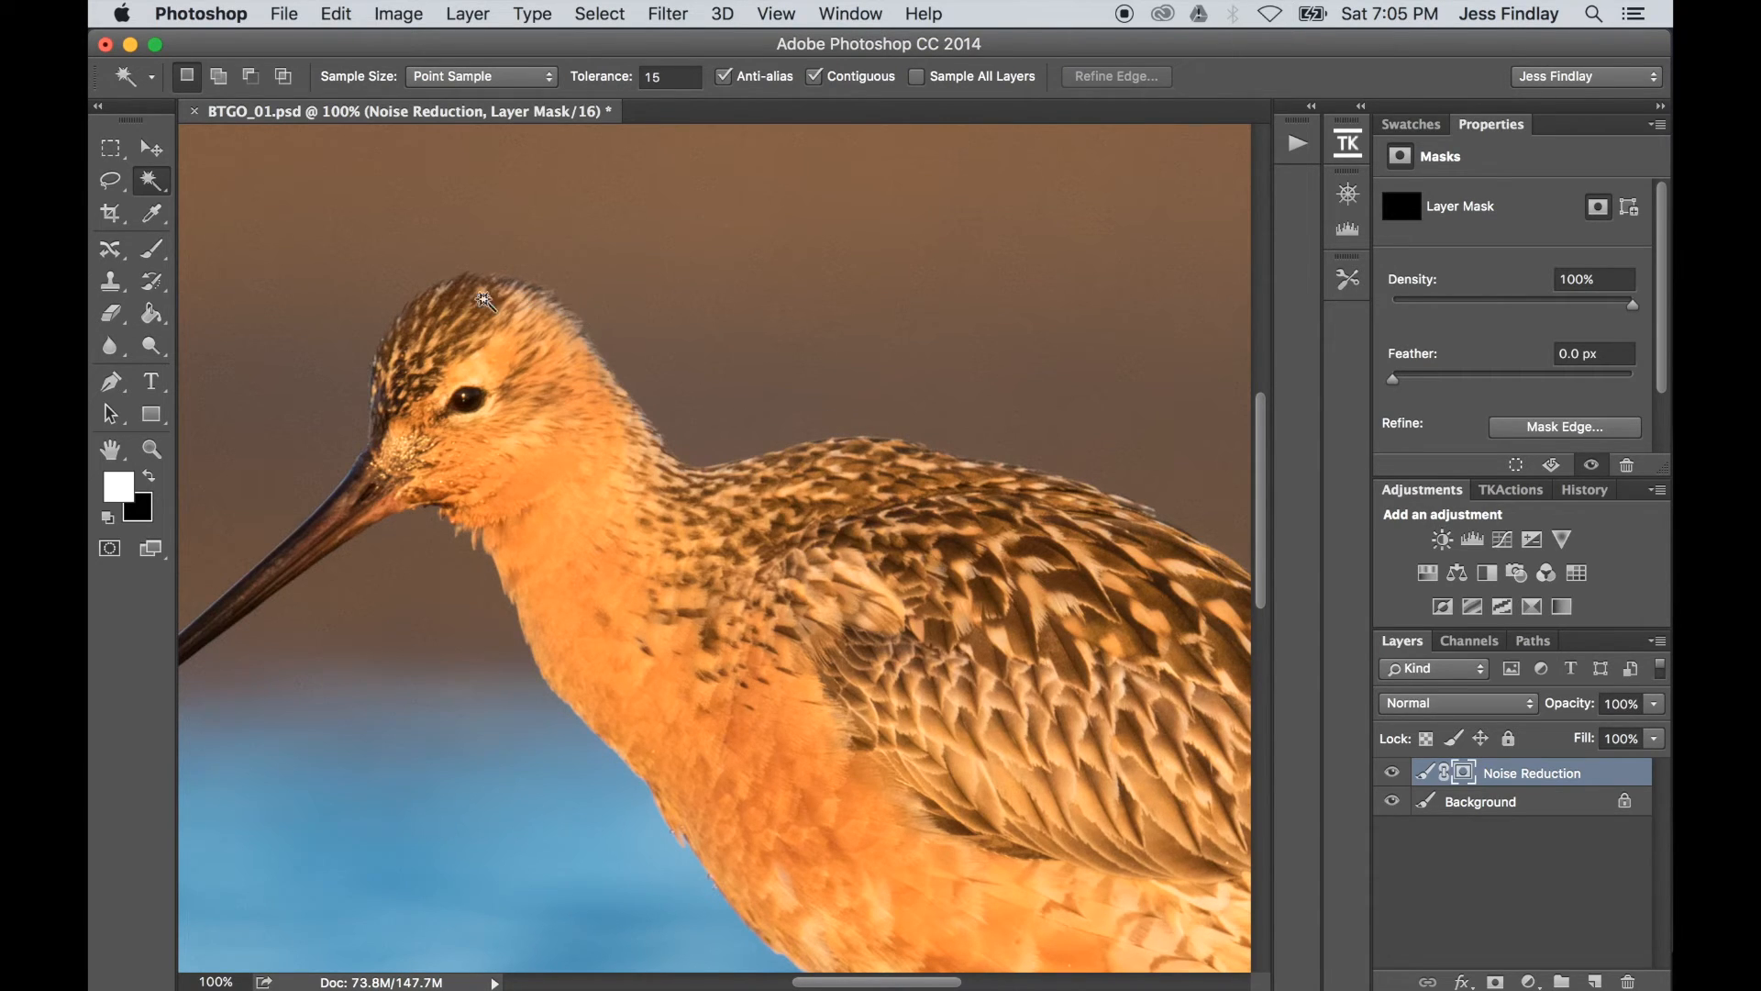
{"action": "key", "text": "super+0"}
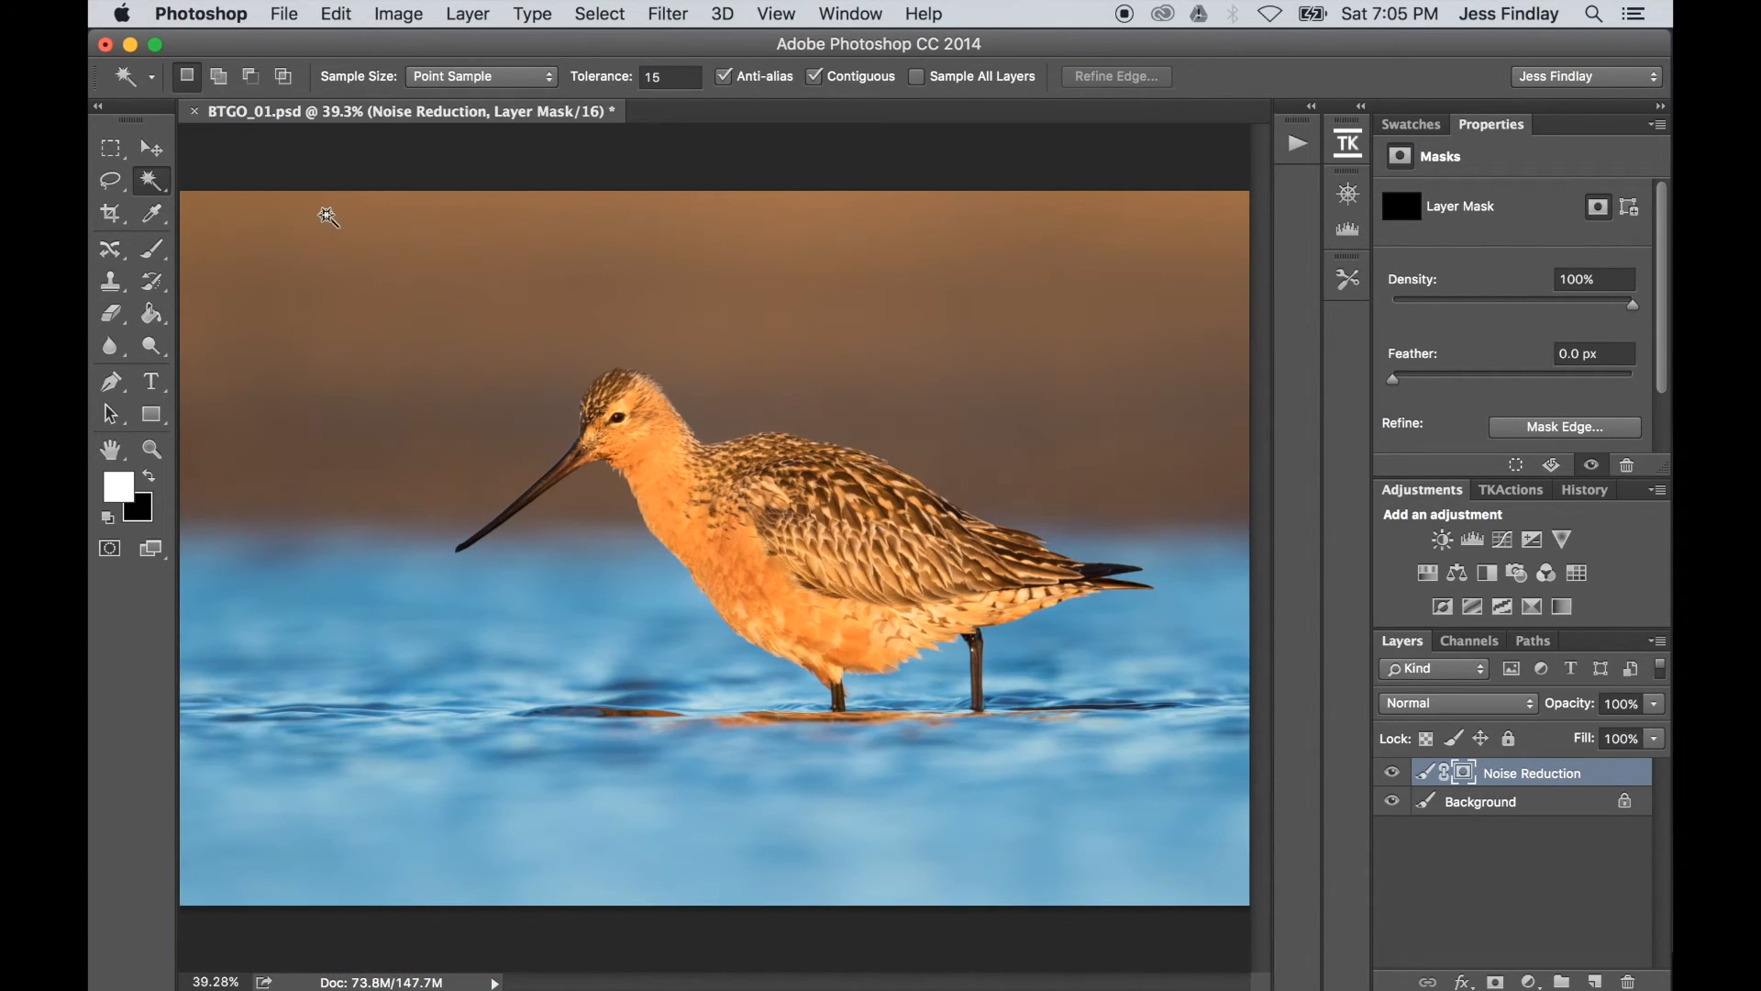
- Select the brown background above the bird and around its bill with the Magic Wand Tool at tolerance 15
{"action": "left_click", "coordinate": [531, 251]}
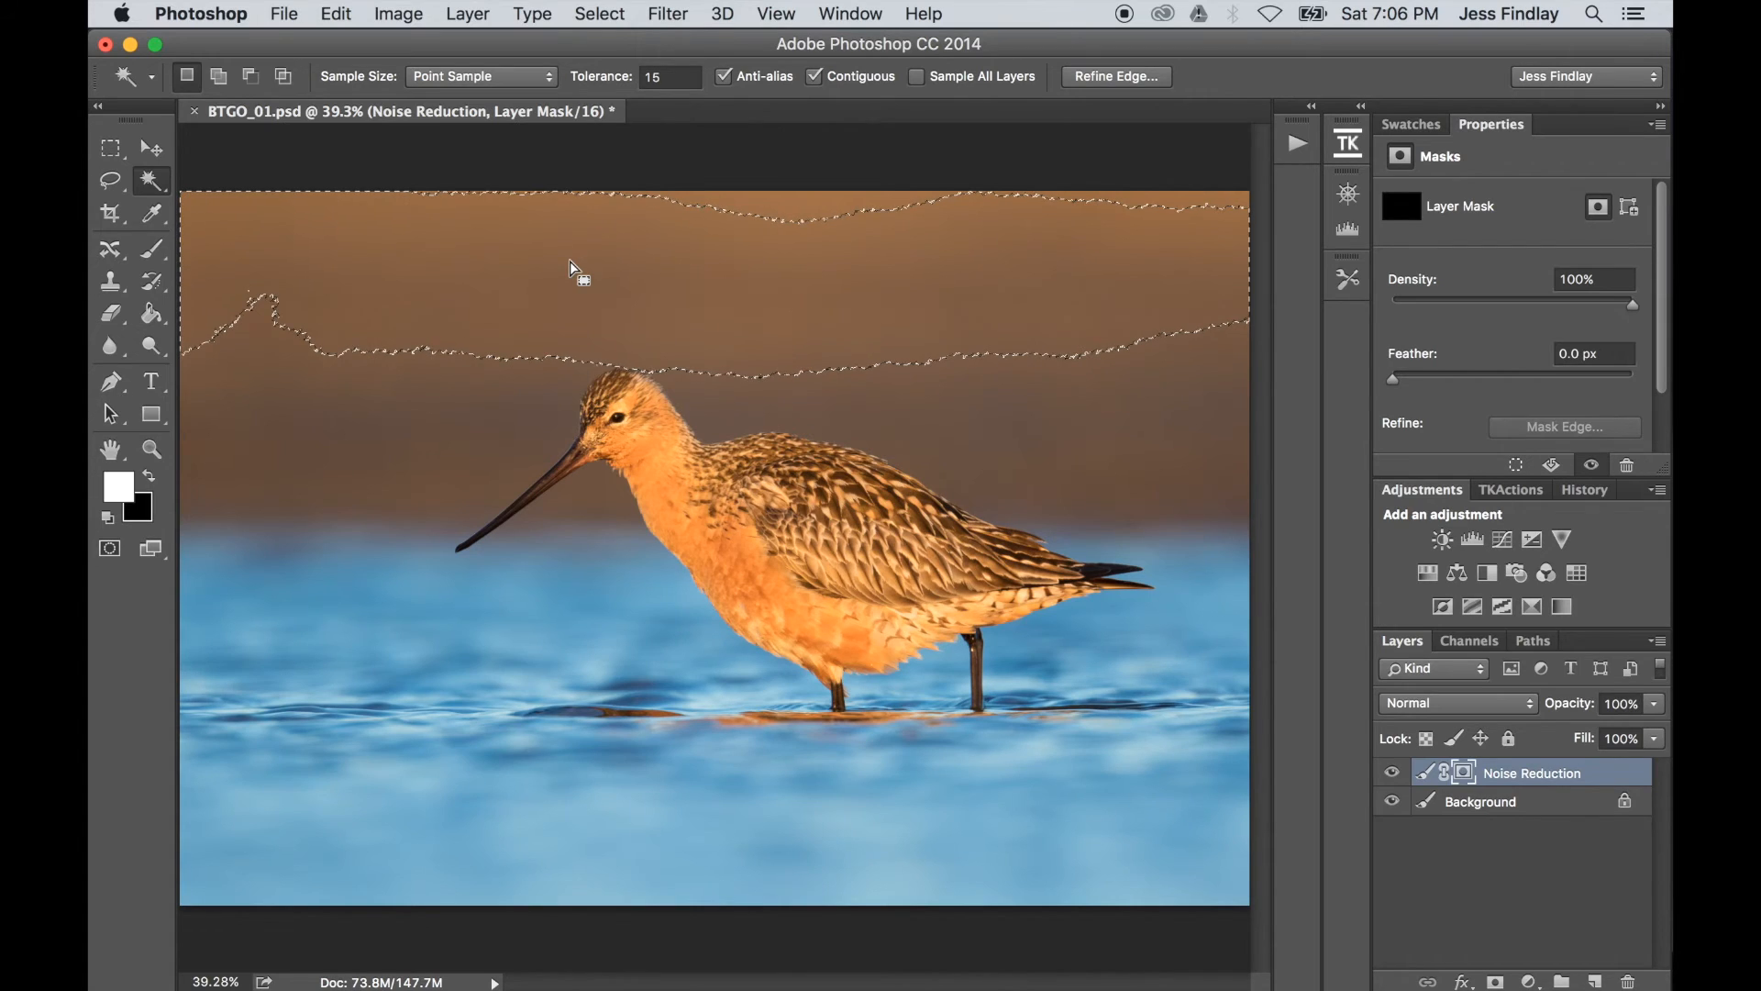
{"action": "key", "text": "shift"}
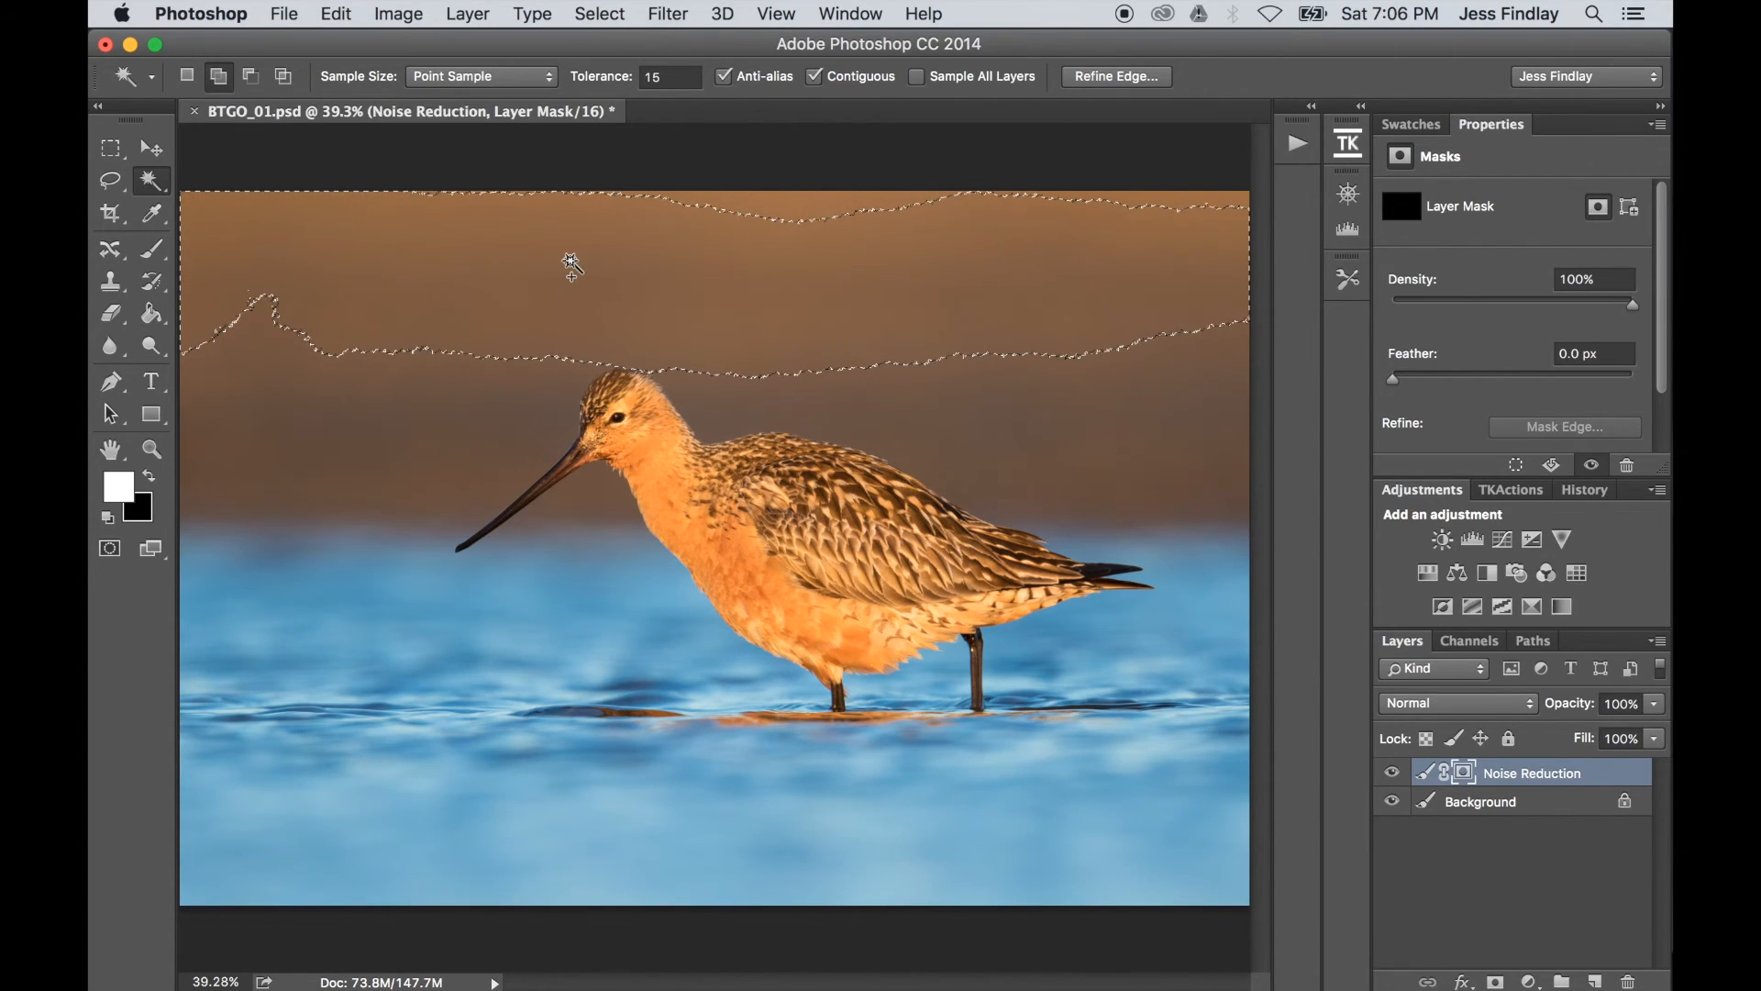
{"action": "left_click", "coordinate": [309, 356], "text": "shift"}
{"action": "left_click", "coordinate": [421, 404], "text": "shift"}
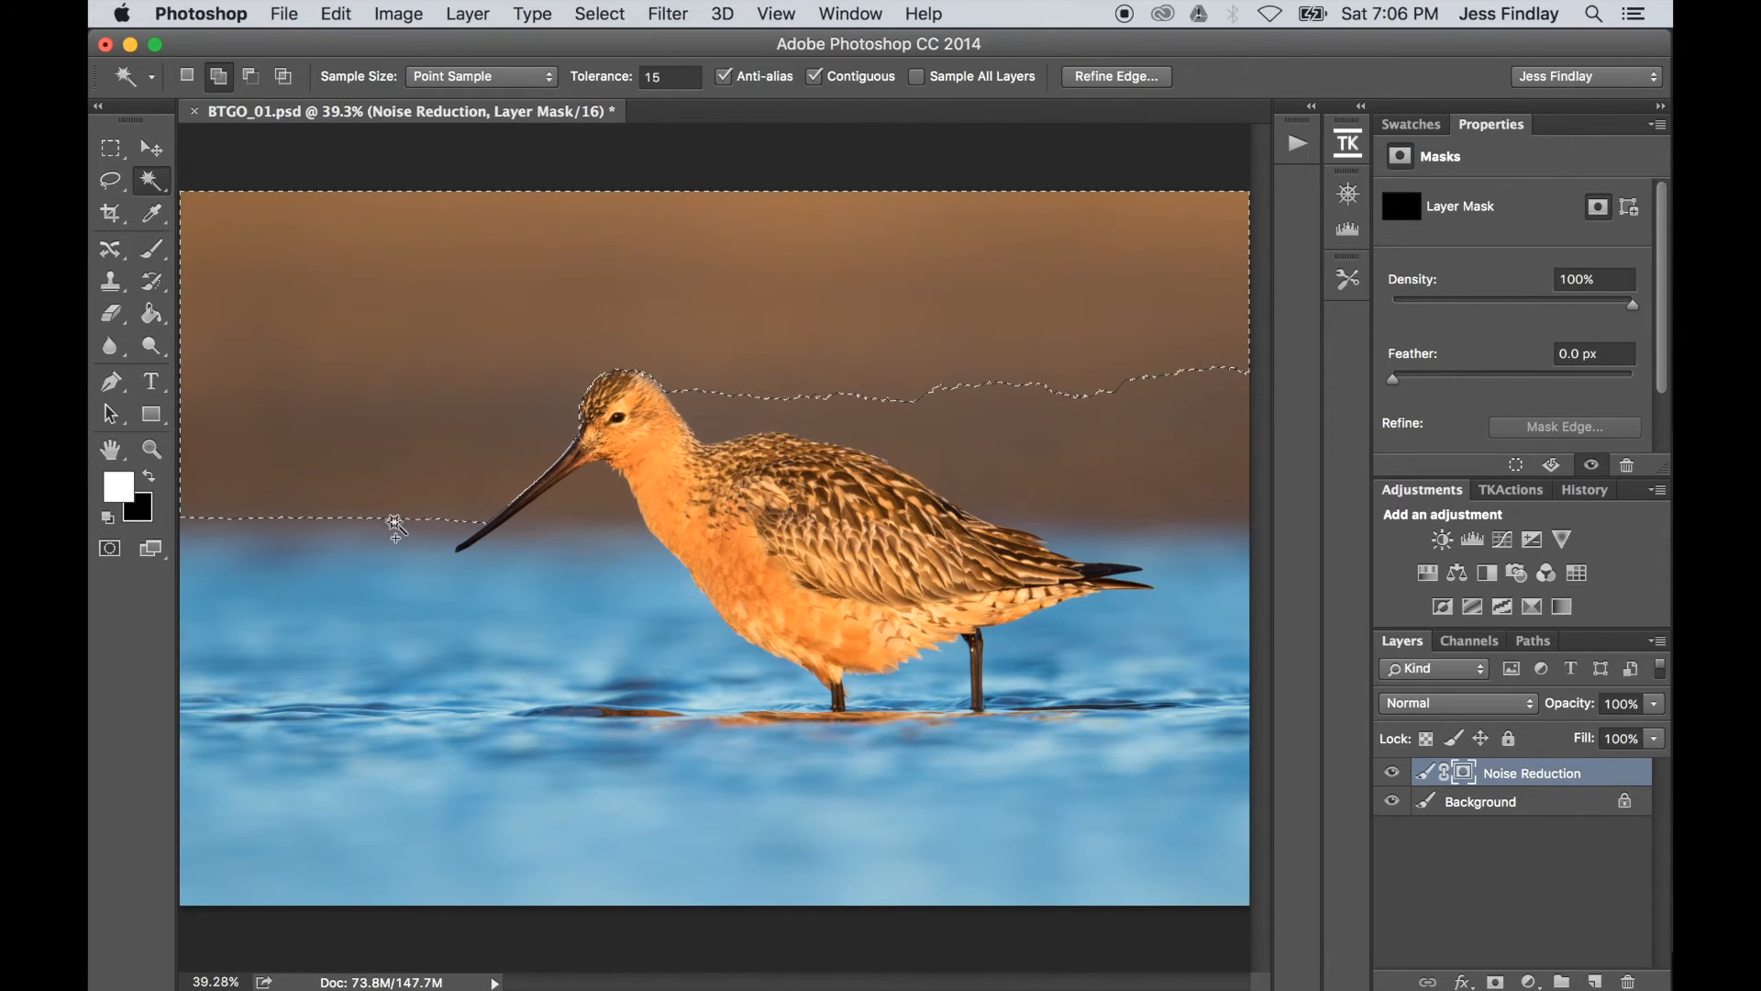
{"action": "left_click", "coordinate": [602, 520], "text": "shift"}
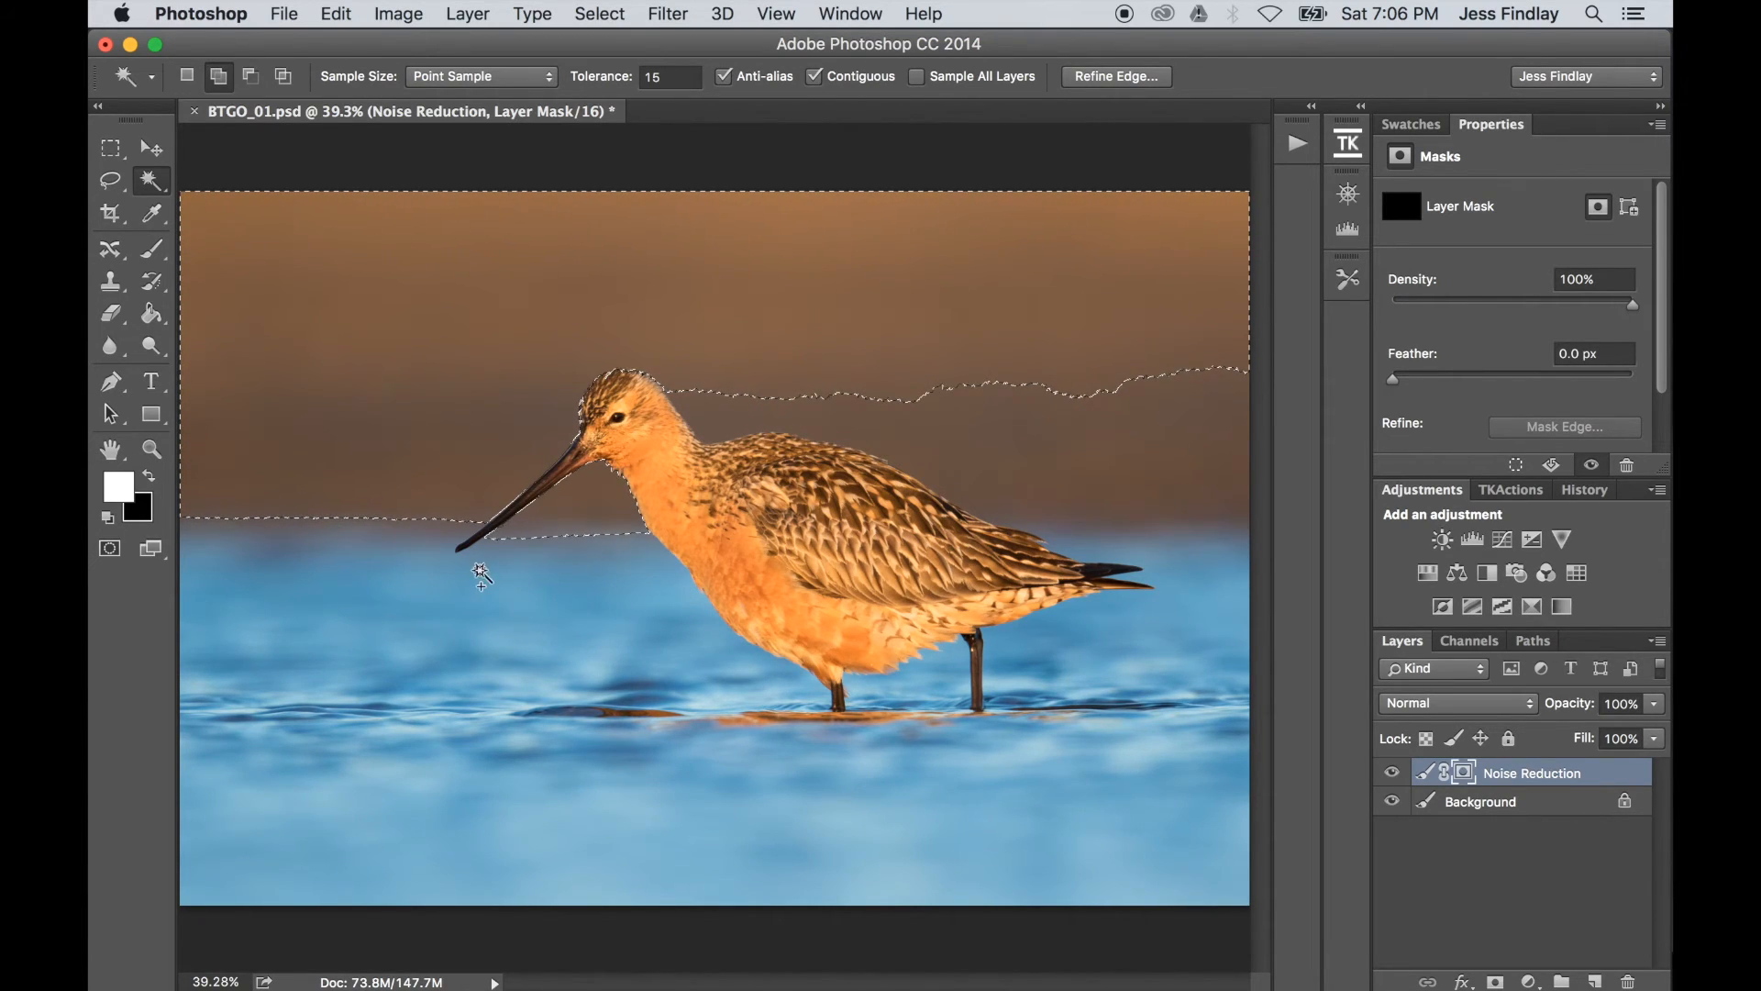
- Add the blue water in front of the bird's breast and below the bill tip to the selection
{"action": "left_click", "coordinate": [503, 550], "text": "shift"}
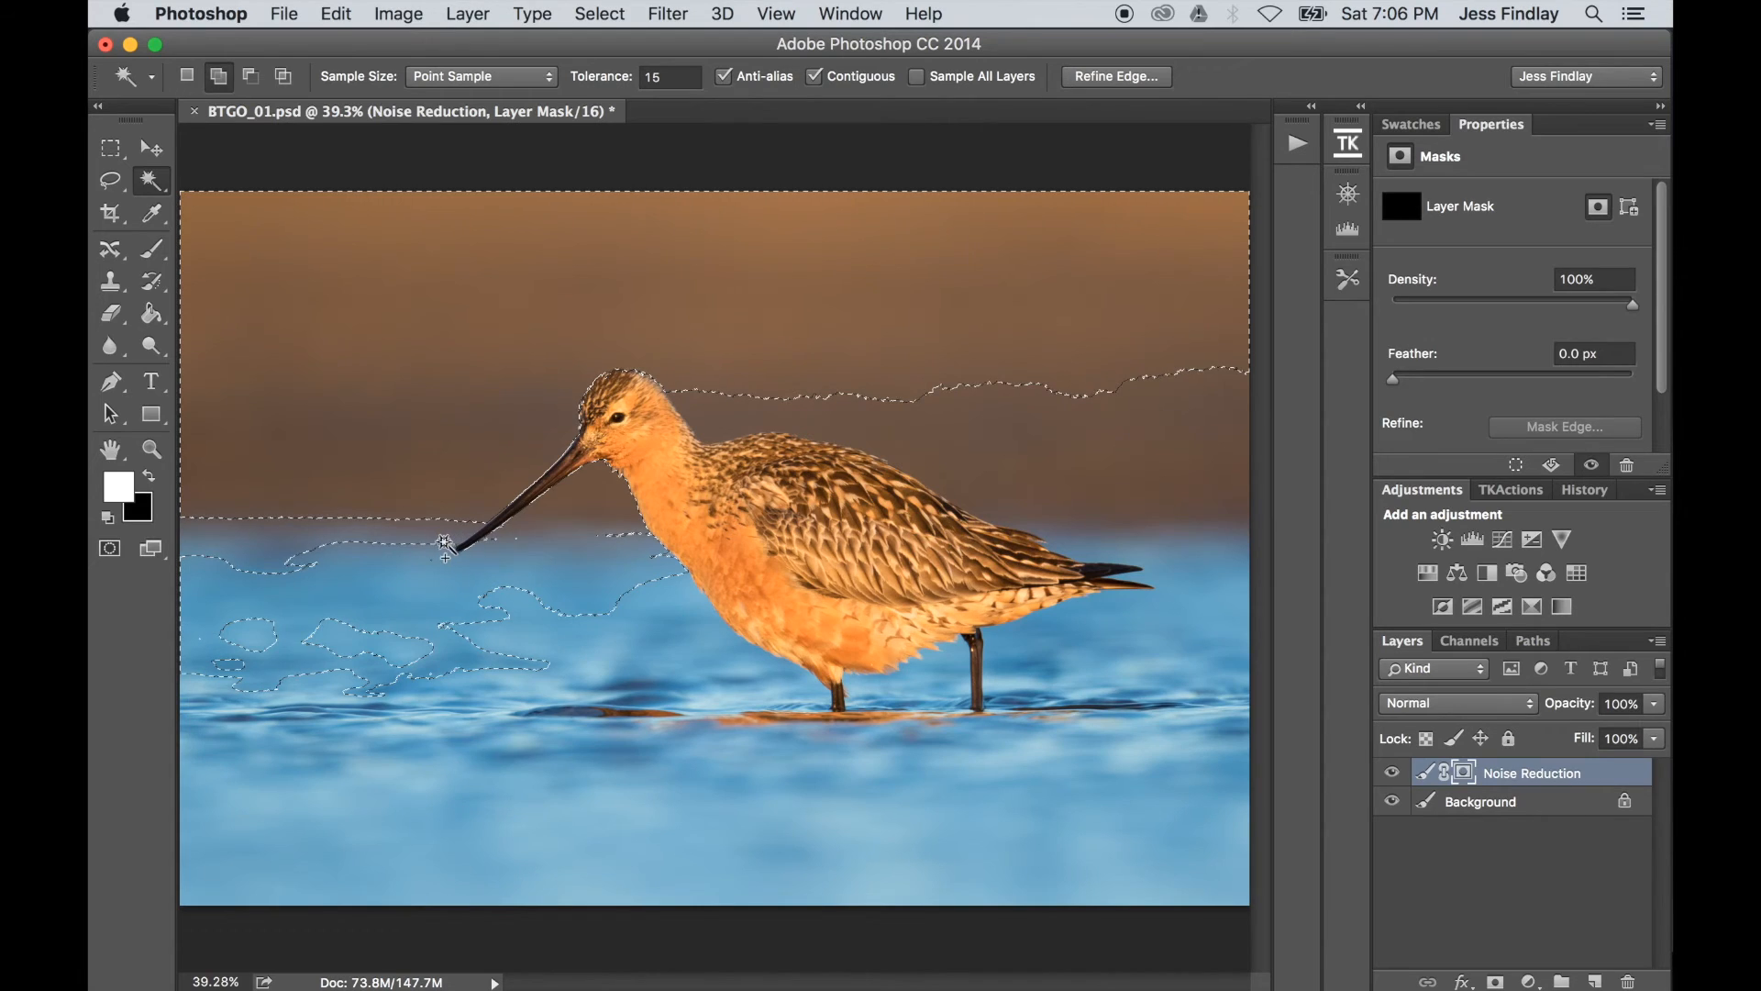
{"action": "left_click", "coordinate": [332, 546], "text": "shift"}
{"action": "left_click", "coordinate": [275, 560], "text": "shift"}
- Add the brown background behind the bird's neck and back and the water around its tail to the selection
{"action": "left_click", "coordinate": [730, 401], "text": "shift"}
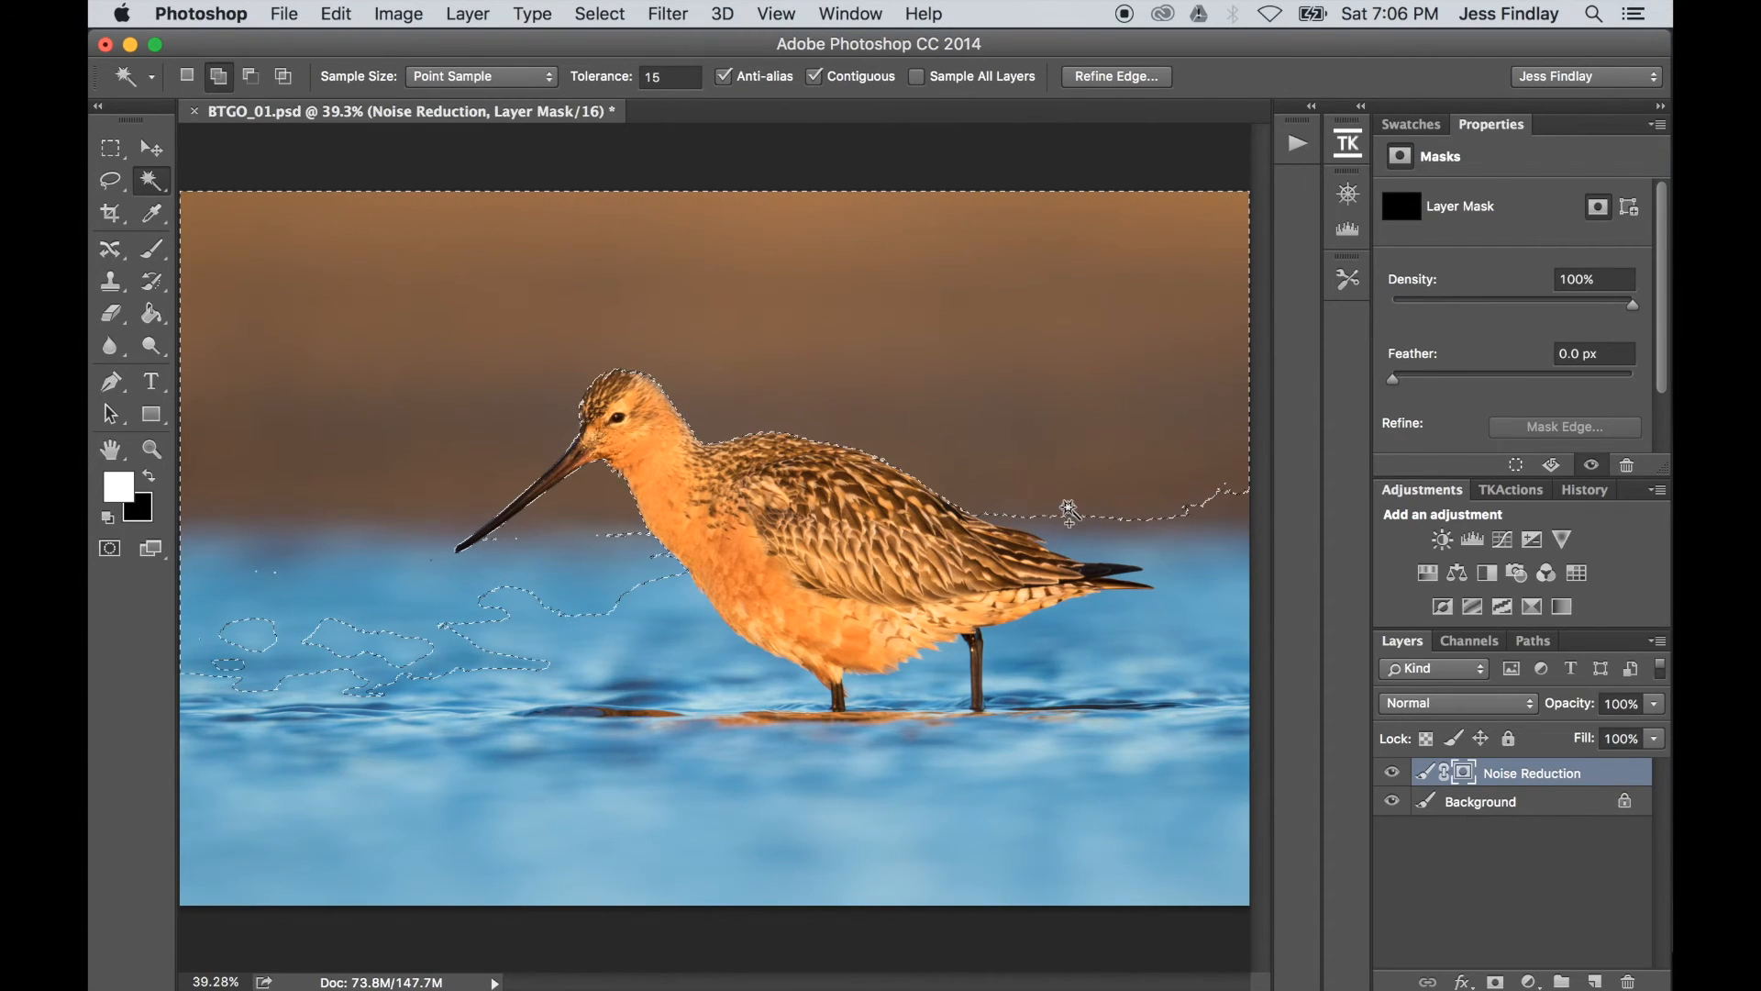
{"action": "left_click", "coordinate": [1070, 516], "text": "shift"}
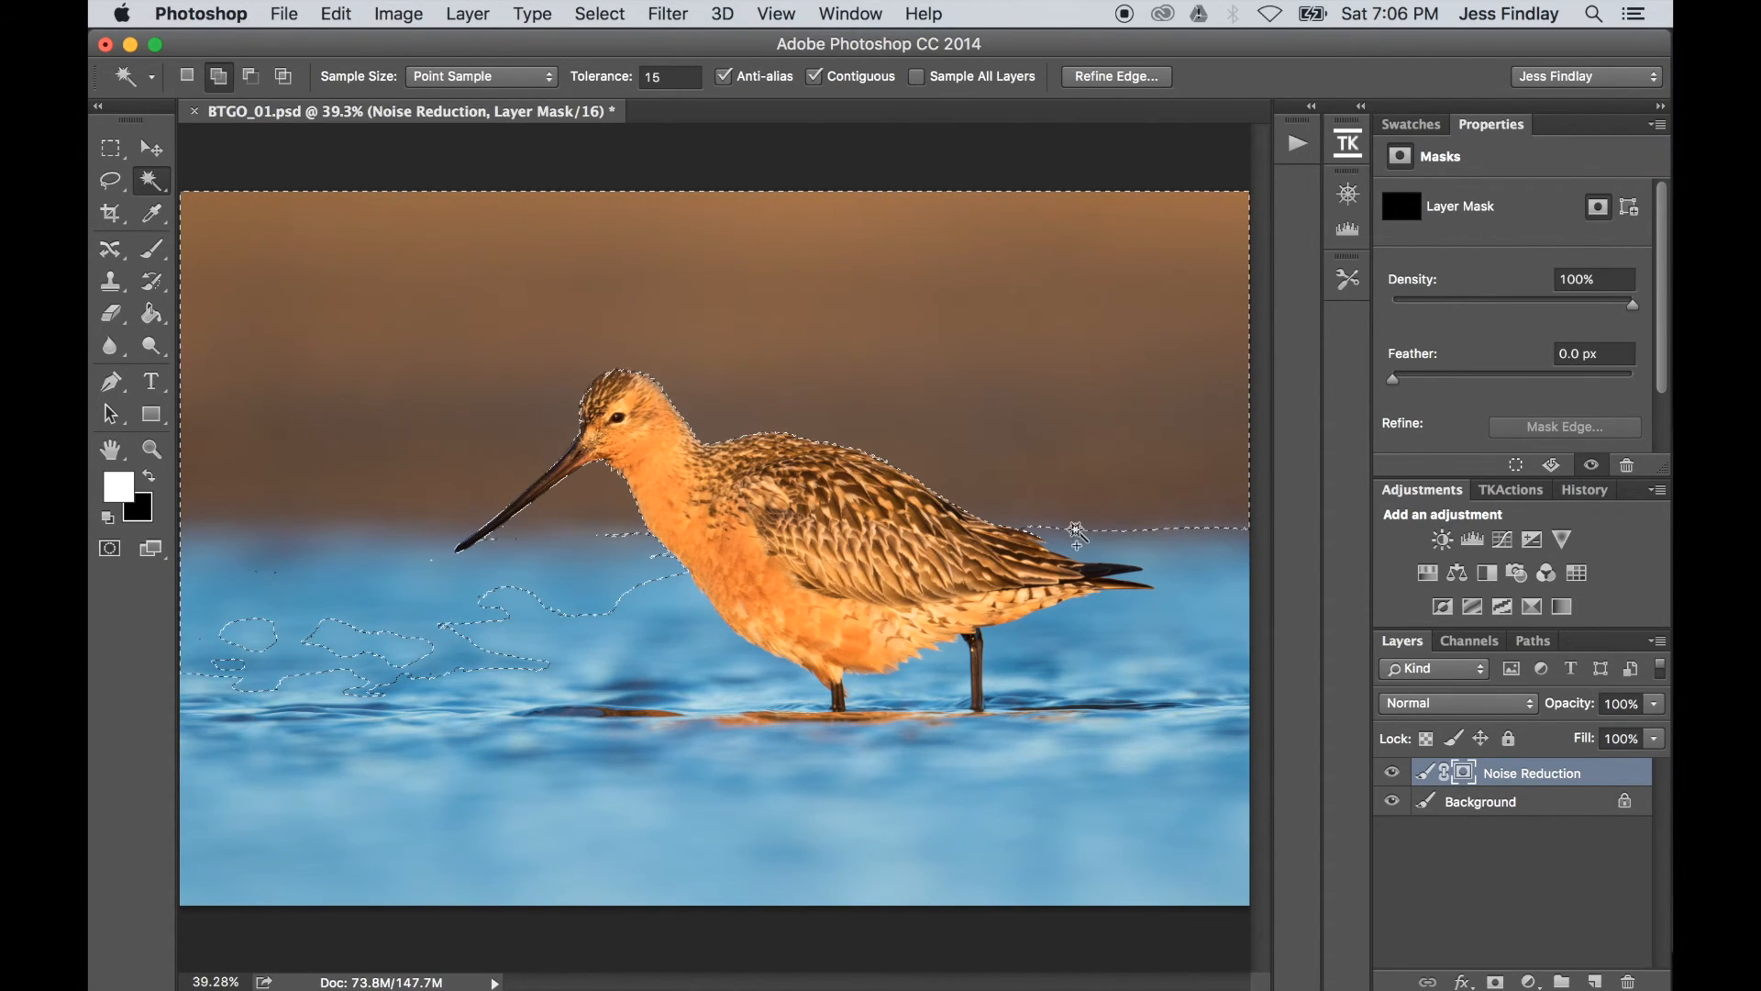
{"action": "key", "text": "shift"}
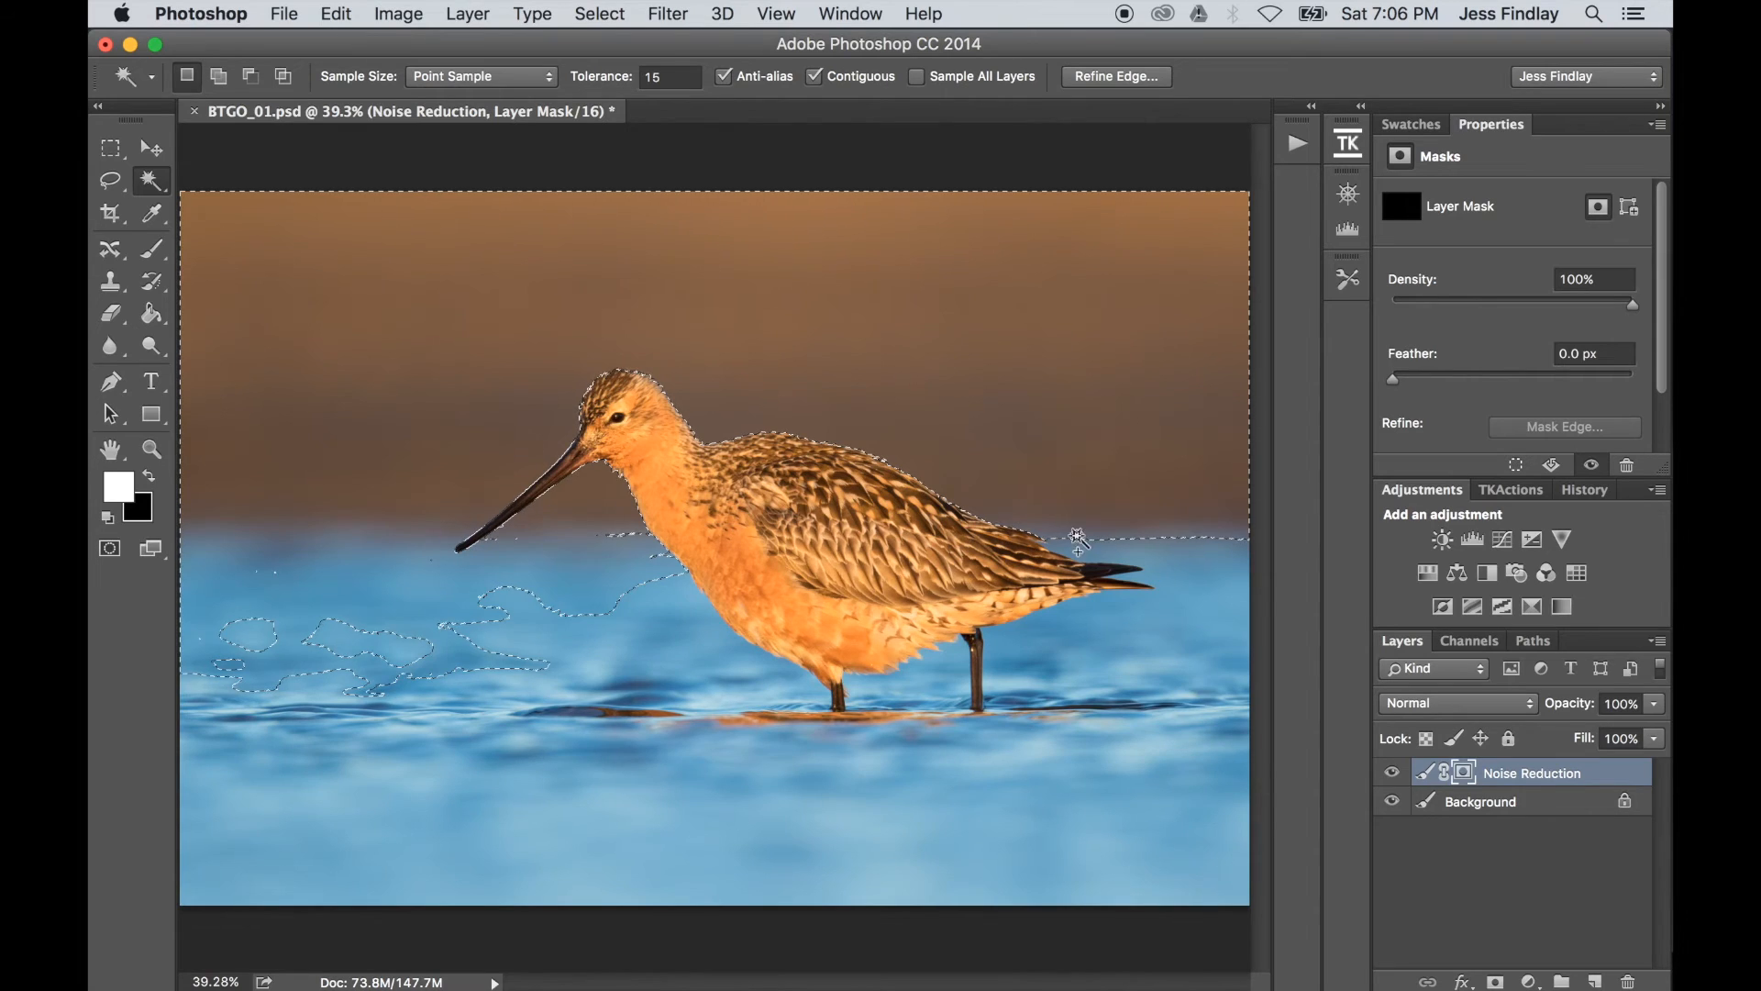
{"action": "left_click", "coordinate": [1148, 559], "text": "shift"}
{"action": "left_click", "coordinate": [1174, 578], "text": "shift"}
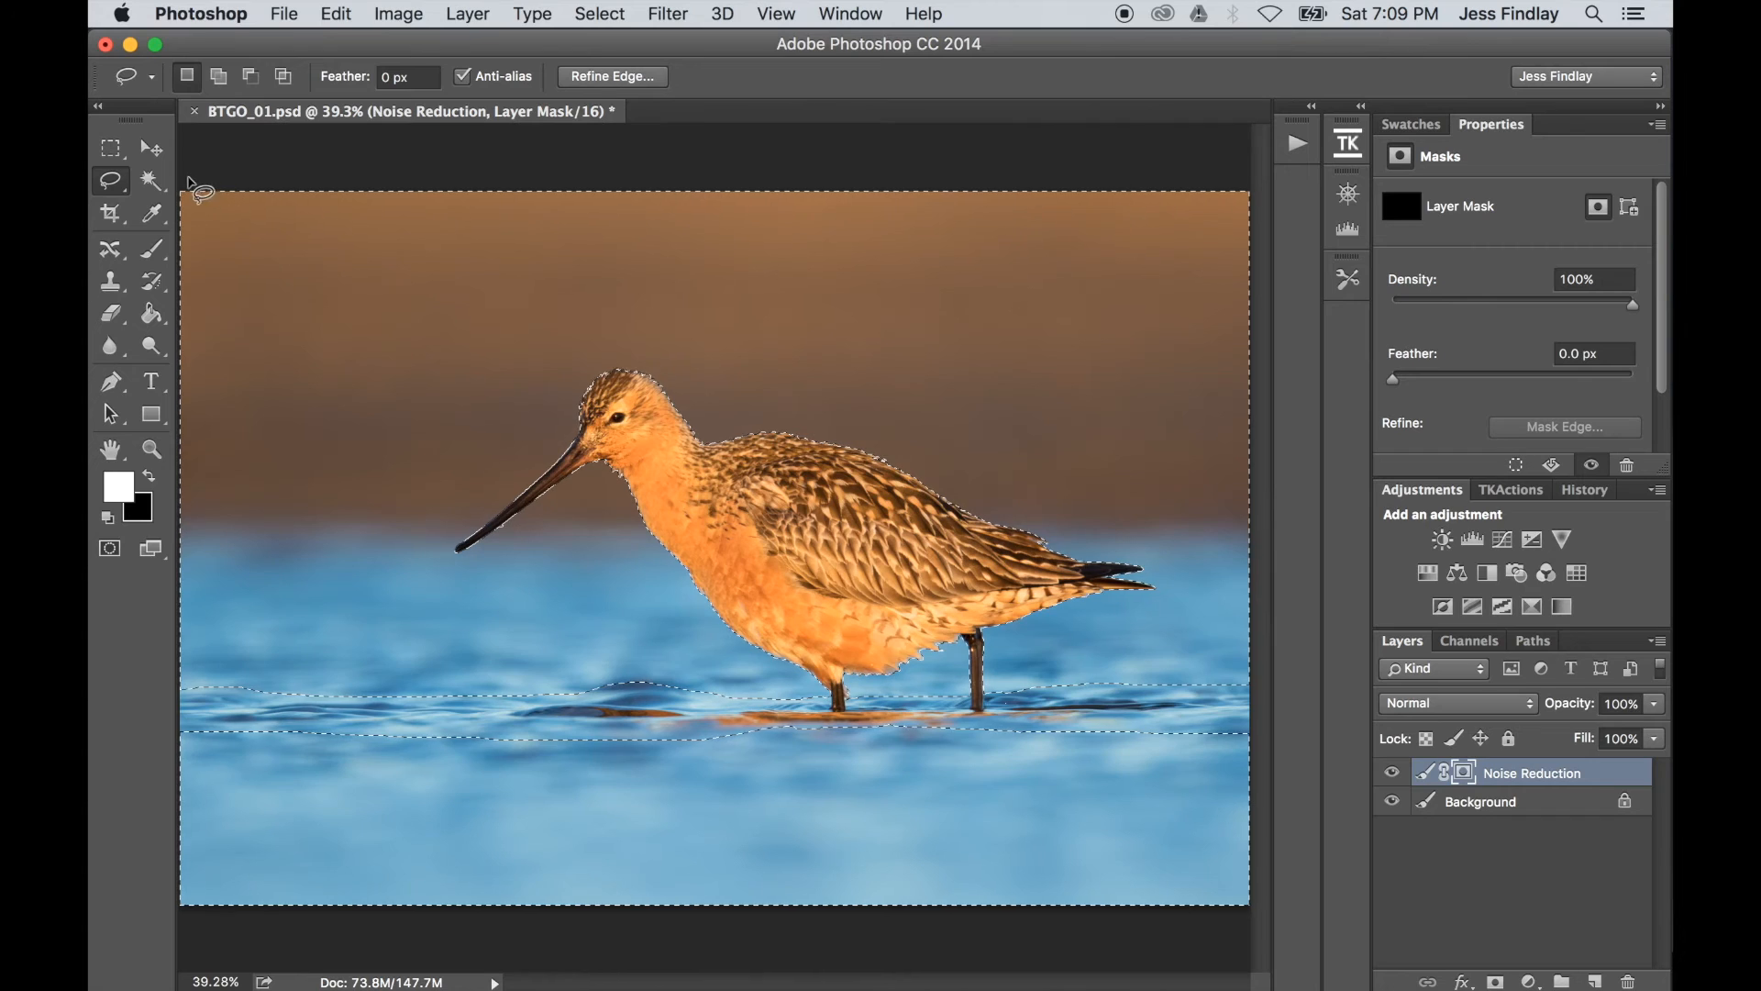
- Examine the selection edge along the bird's bill, throat and breast at up to 300% with the Magic Wand Tool active
{"action": "left_click", "coordinate": [160, 187]}
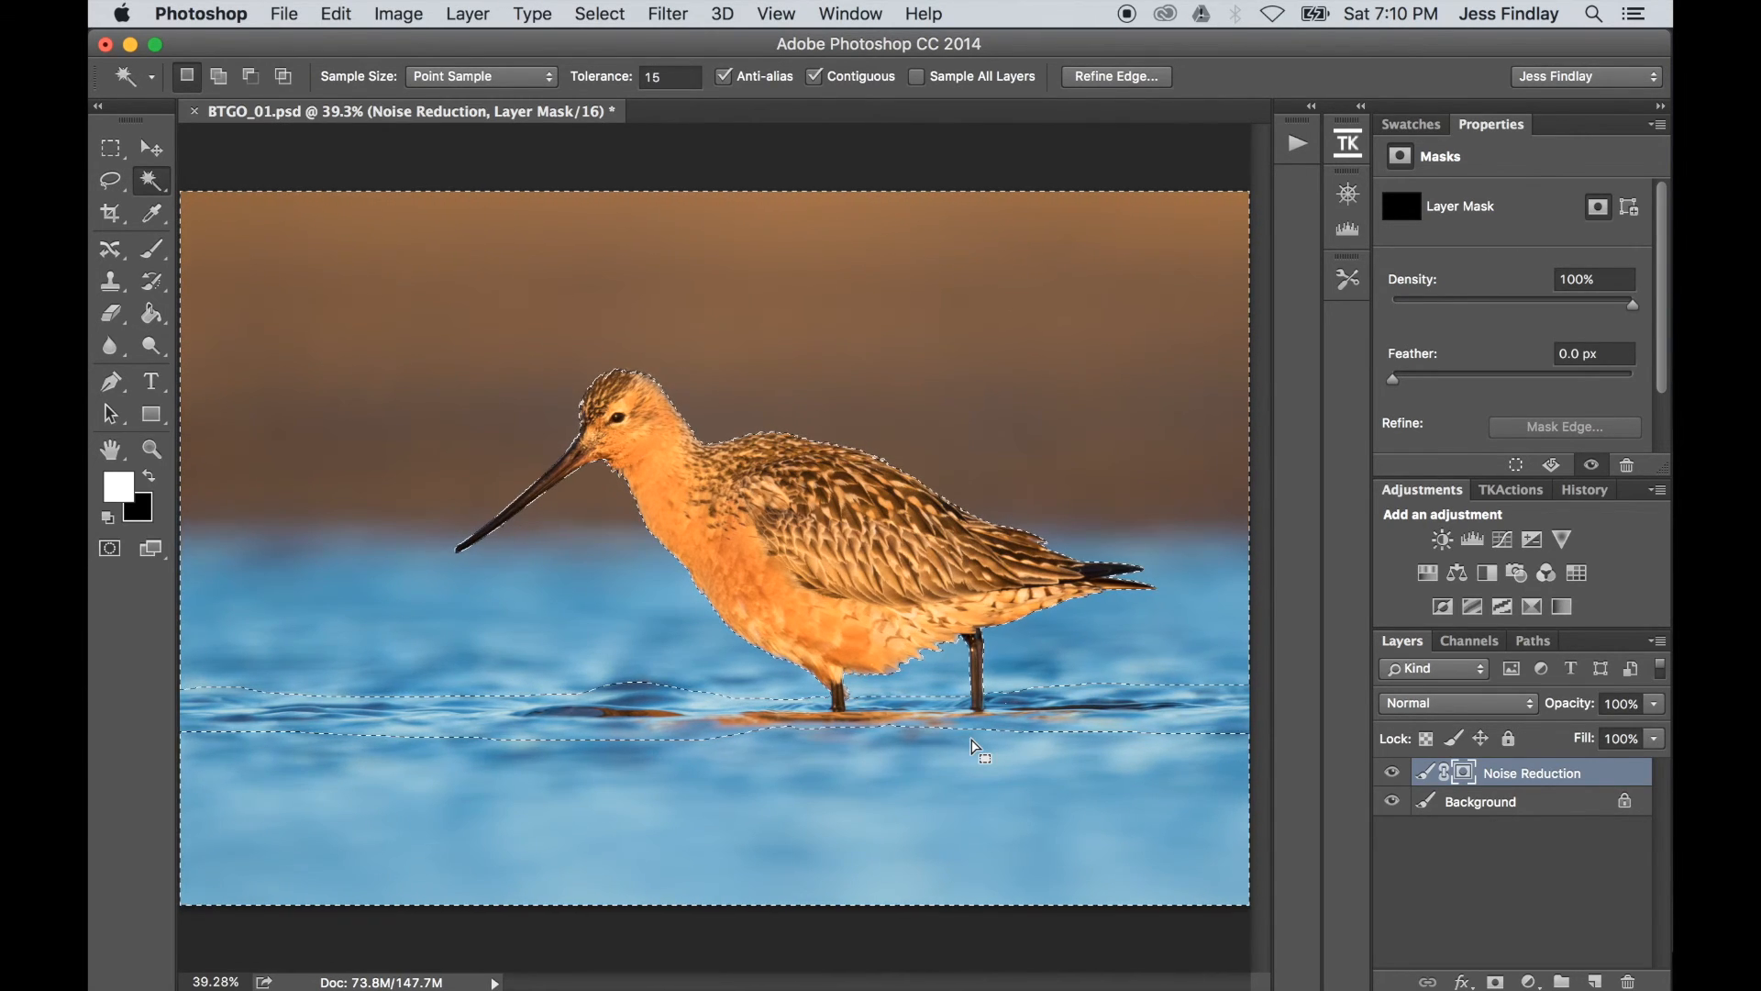
{"action": "key", "text": "super+equal"}
{"action": "key", "text": "super+equal"}
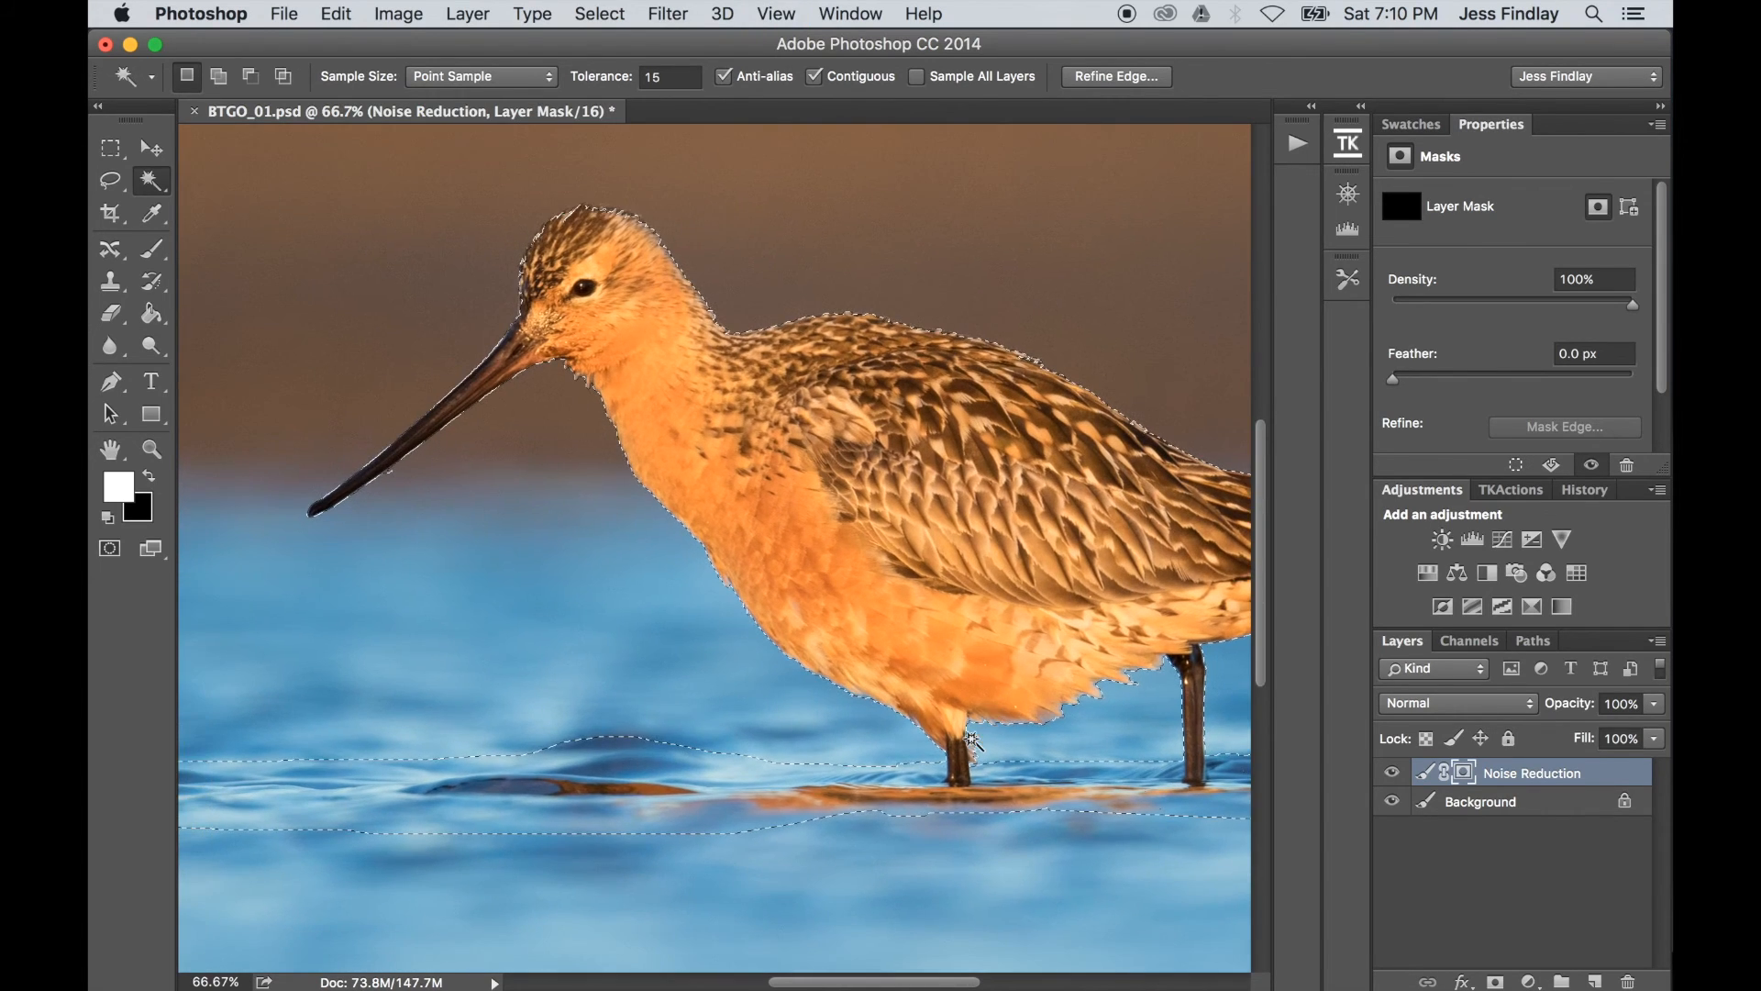
{"action": "scroll", "coordinate": [972, 741], "scroll_direction": "down", "scroll_amount": 3}
{"action": "scroll", "coordinate": [974, 745], "scroll_direction": "up", "scroll_amount": 3}
{"action": "scroll", "coordinate": [974, 744], "scroll_direction": "left", "scroll_amount": 2}
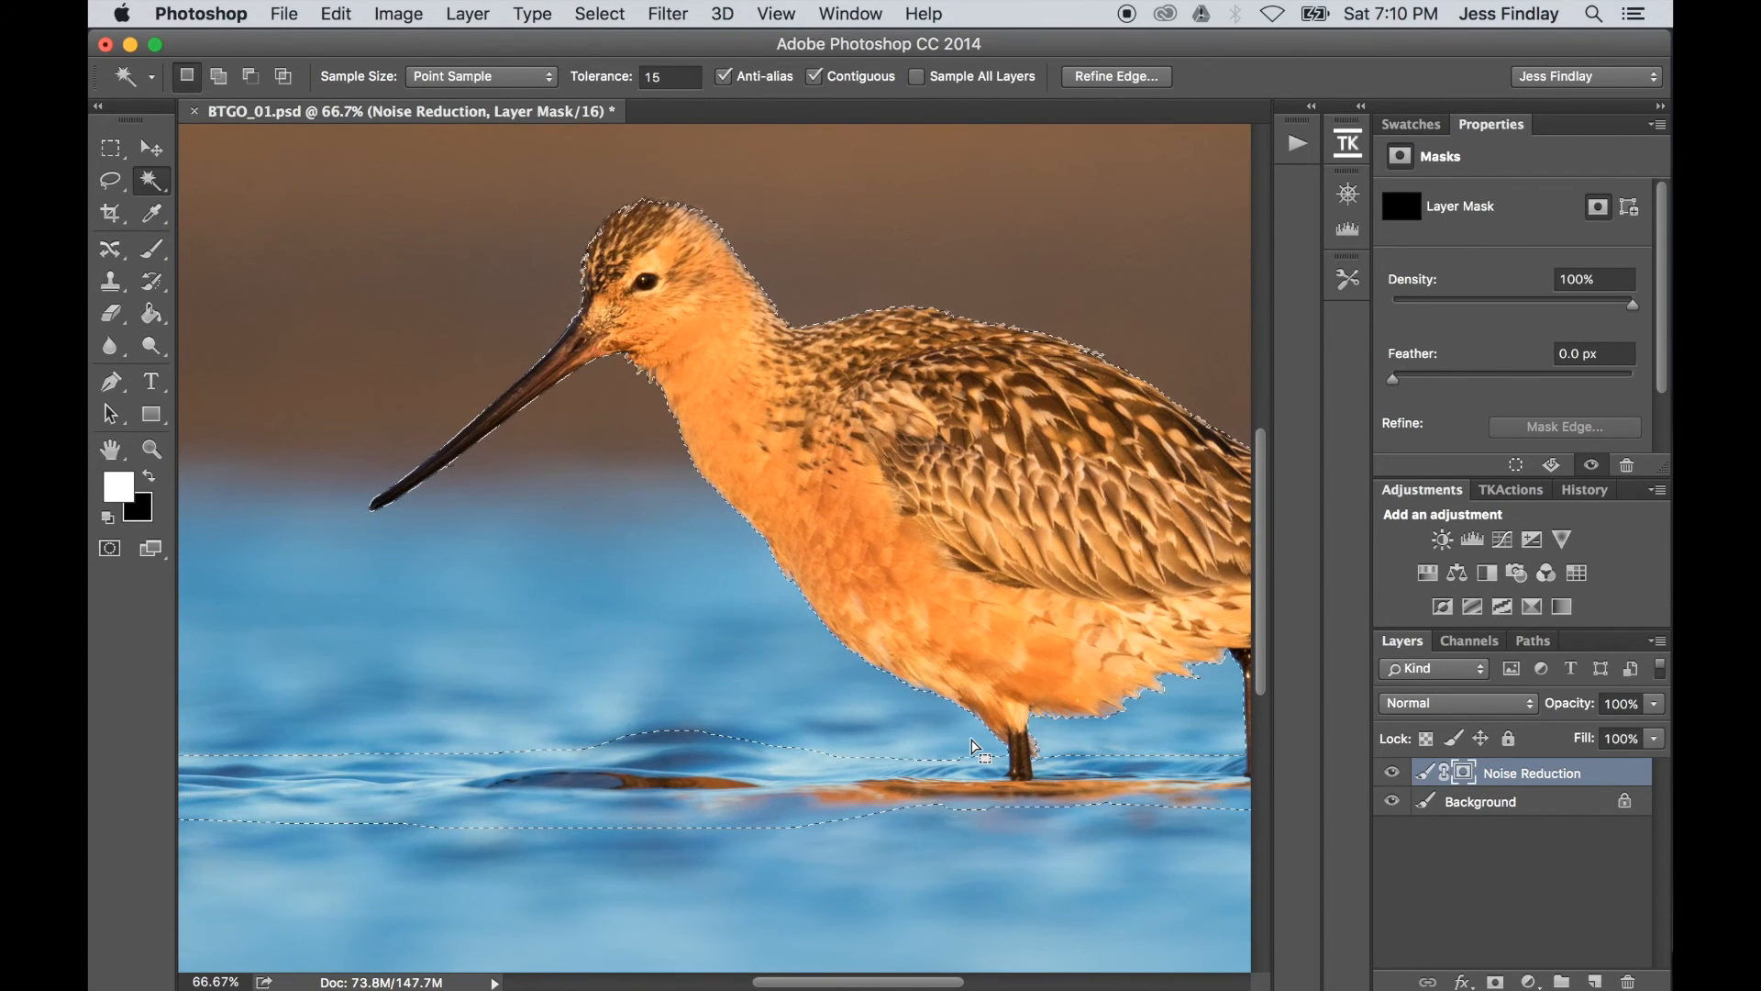
{"action": "key", "text": "super+equal"}
{"action": "key", "text": "super+equal"}
{"action": "key", "text": "super+equal"}
{"action": "scroll", "coordinate": [865, 632], "scroll_direction": "up", "scroll_amount": 3}
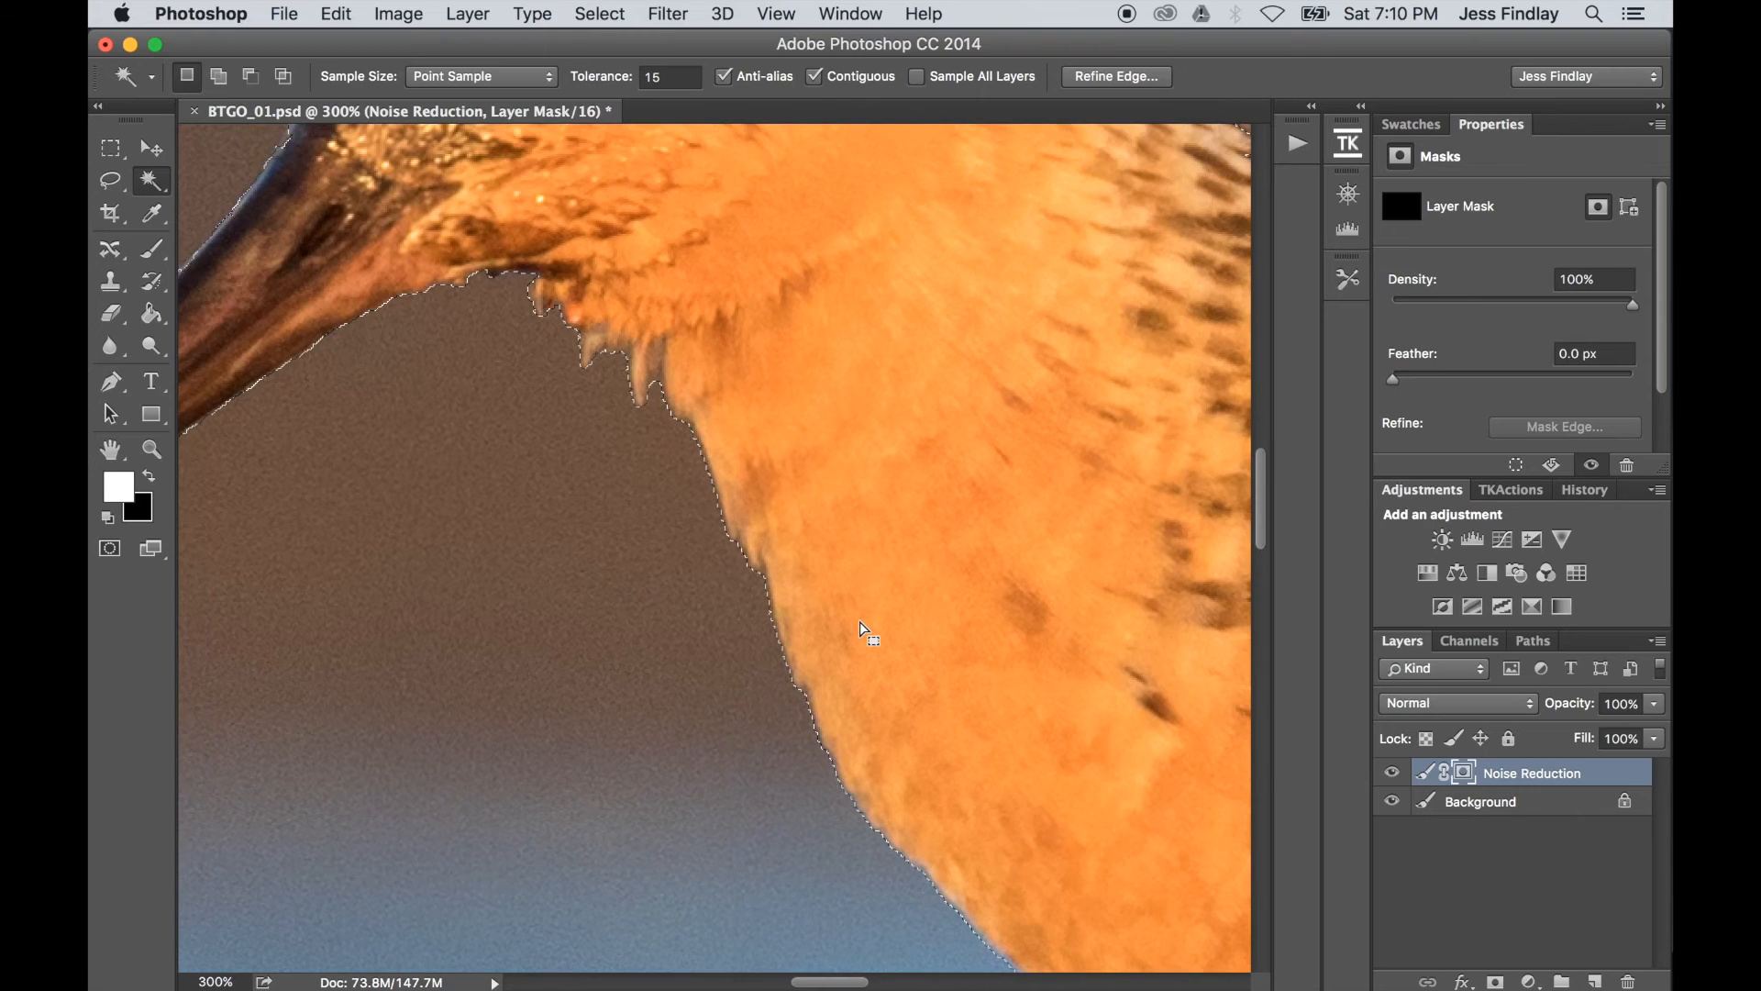
{"action": "key", "text": "super+minus"}
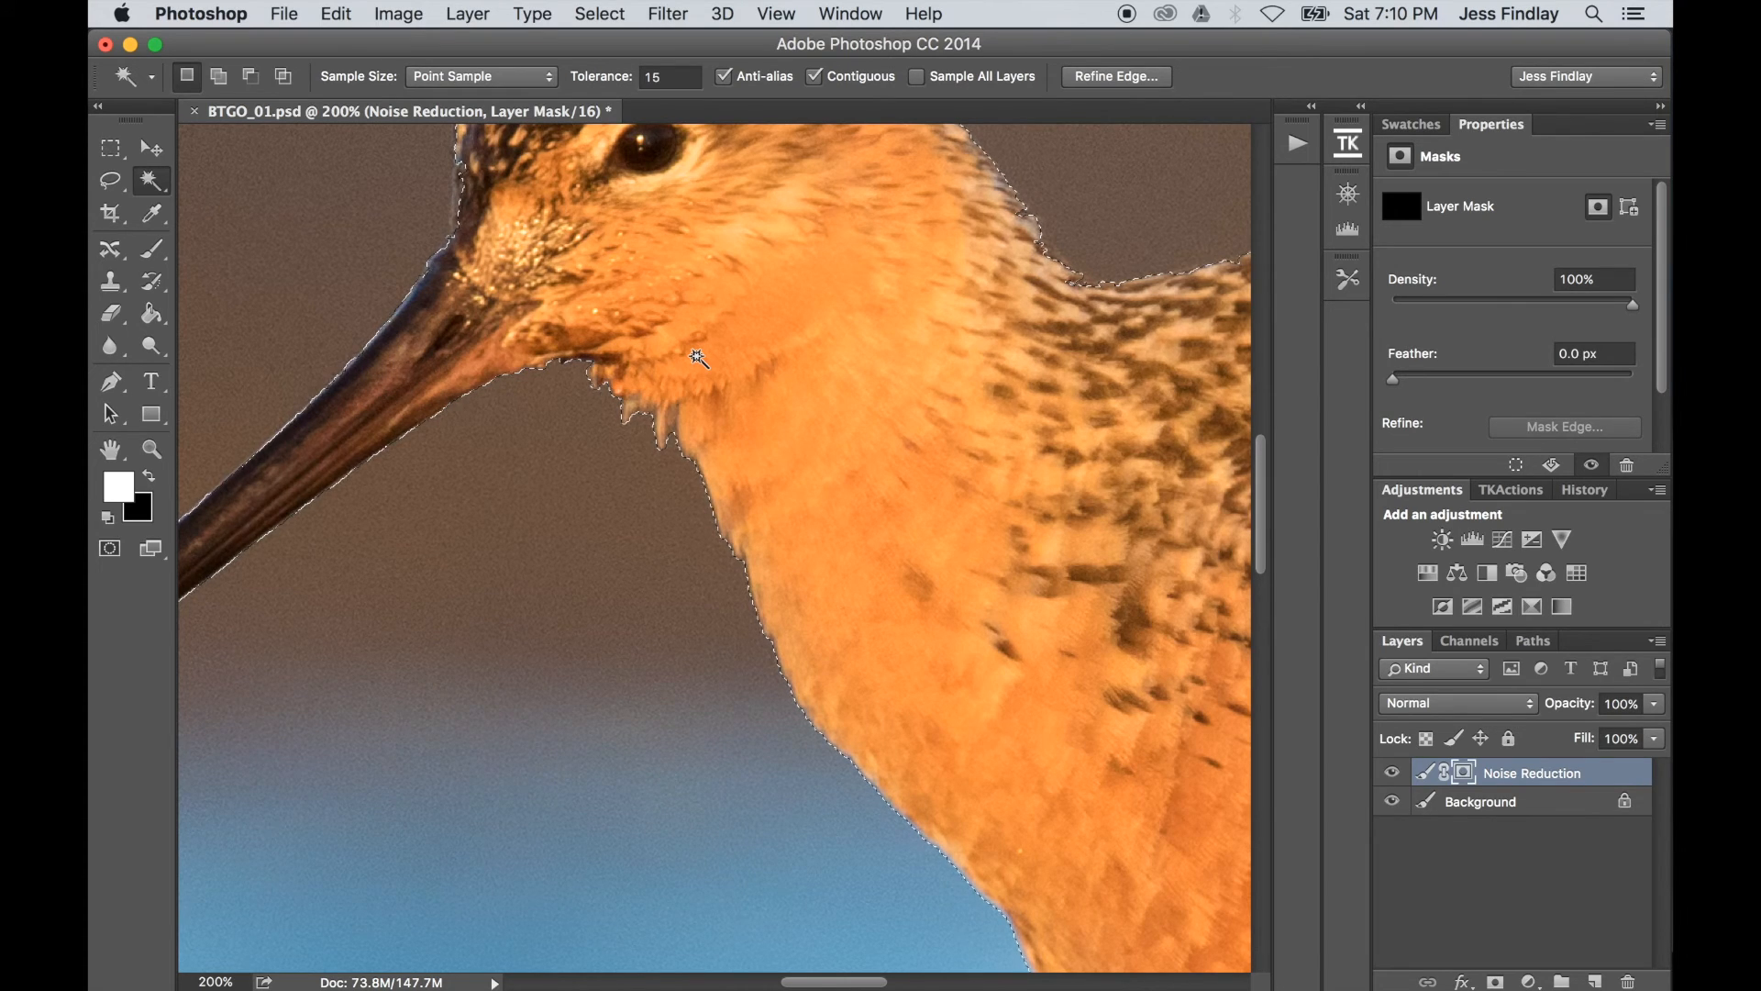
- Refine the edge of the background selection with Shift Edge -35% and Feather 1.3 px
{"action": "left_click", "coordinate": [1111, 81]}
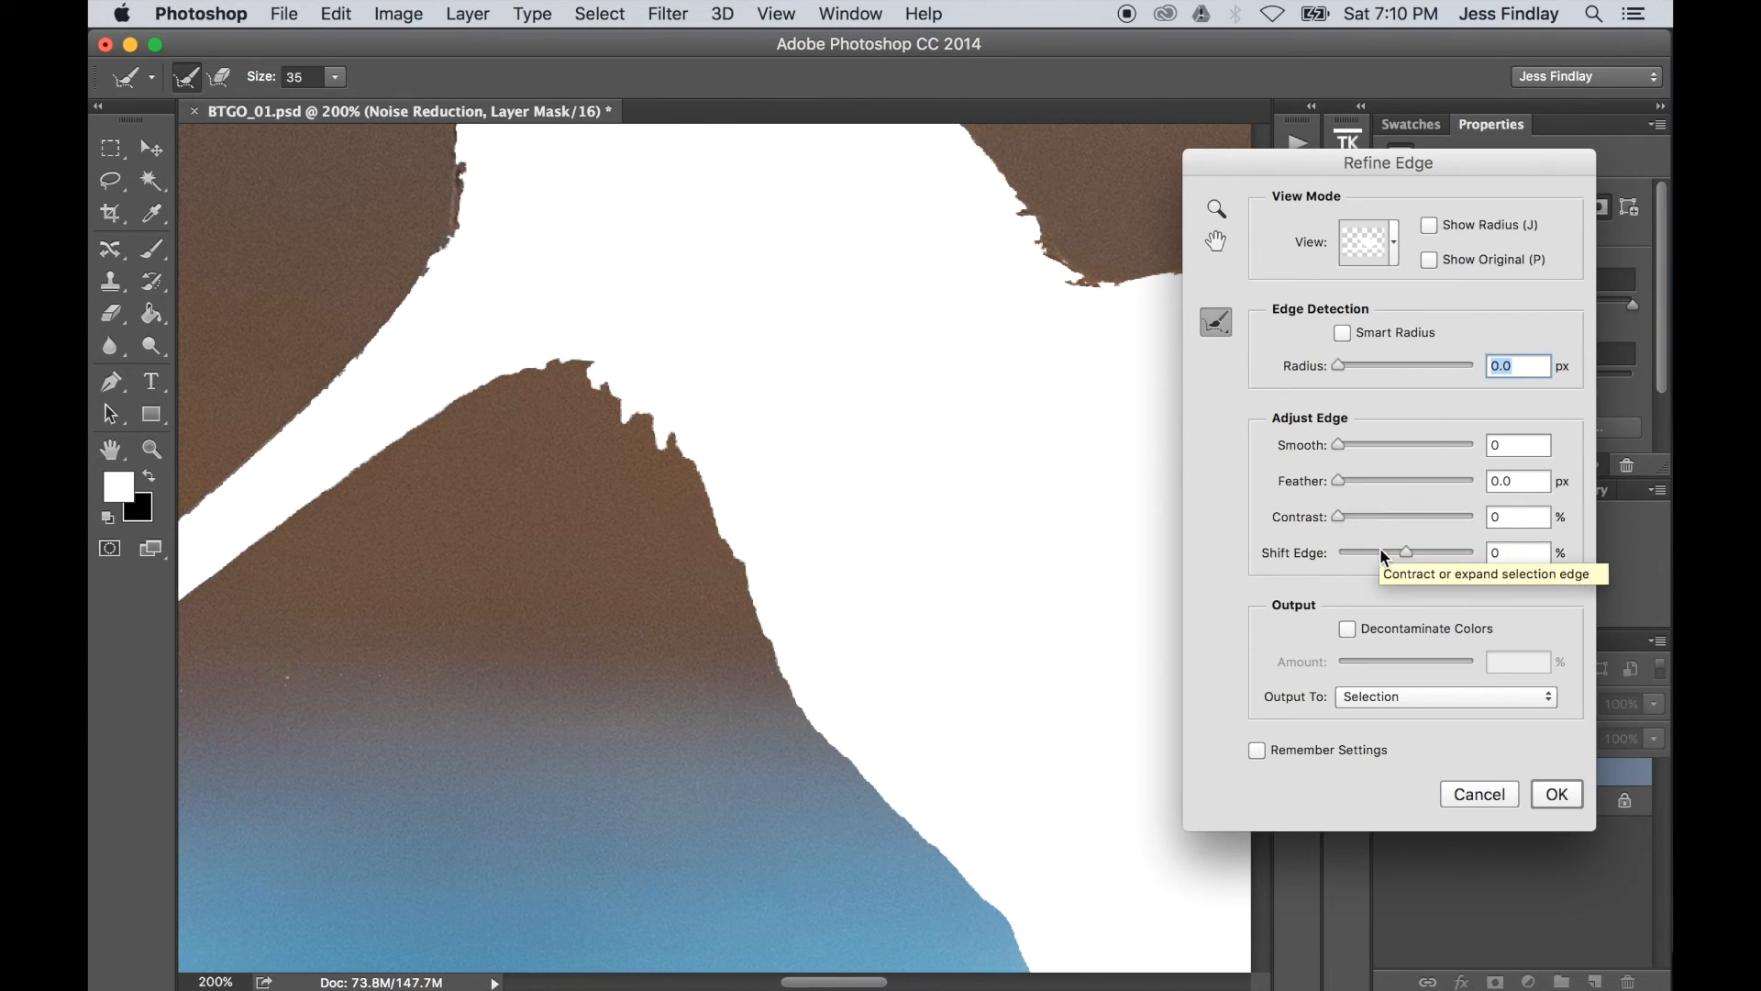
{"action": "left_click_drag", "start_coordinate": [1406, 554], "coordinate": [1392, 553]}
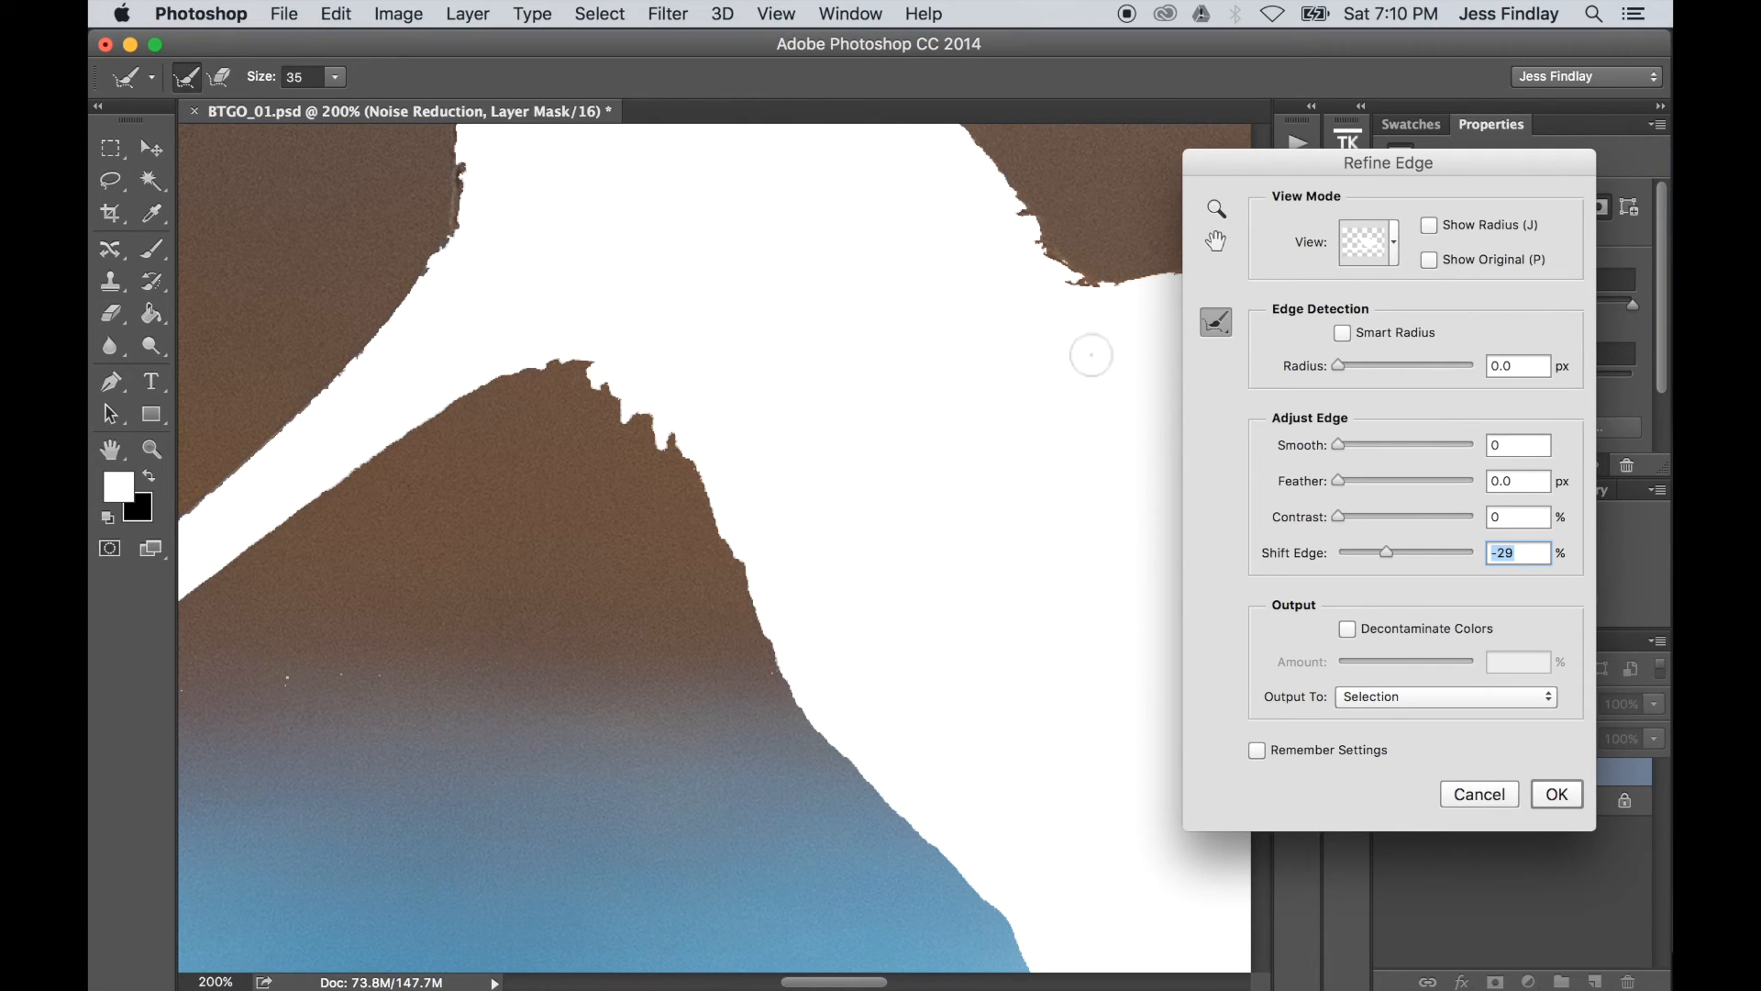
{"action": "left_click_drag", "start_coordinate": [1387, 552], "coordinate": [1385, 551]}
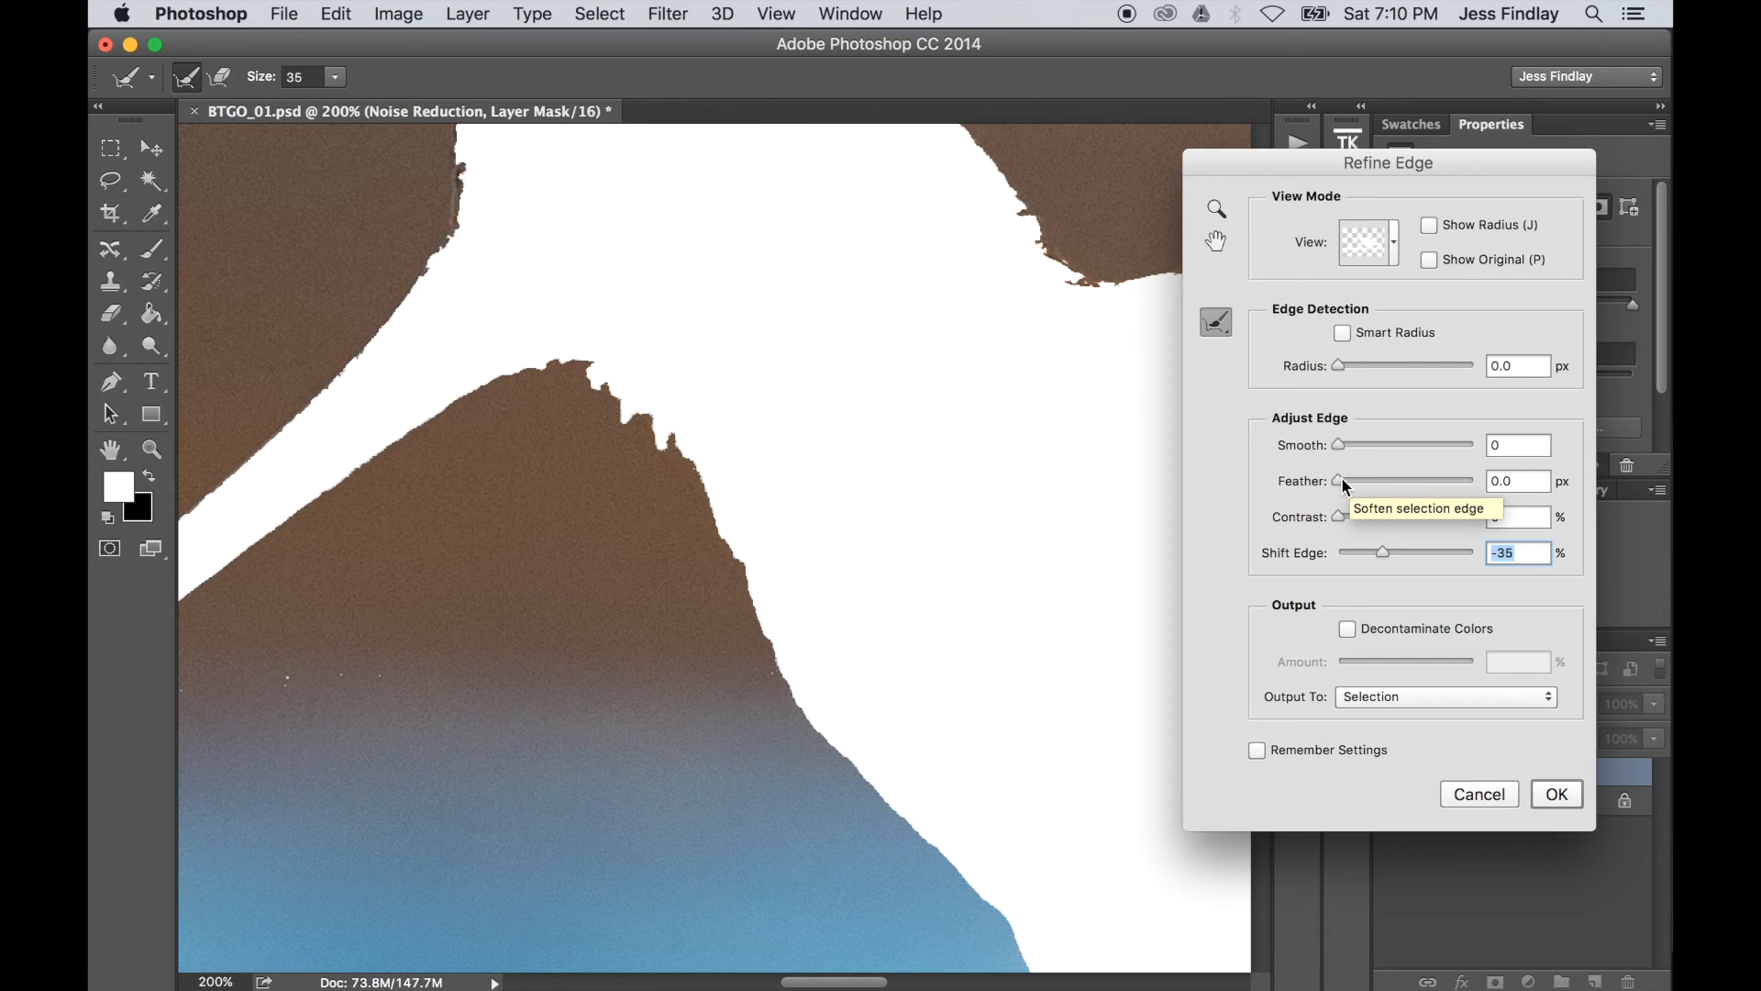
{"action": "left_click_drag", "start_coordinate": [1341, 477], "coordinate": [1344, 479]}
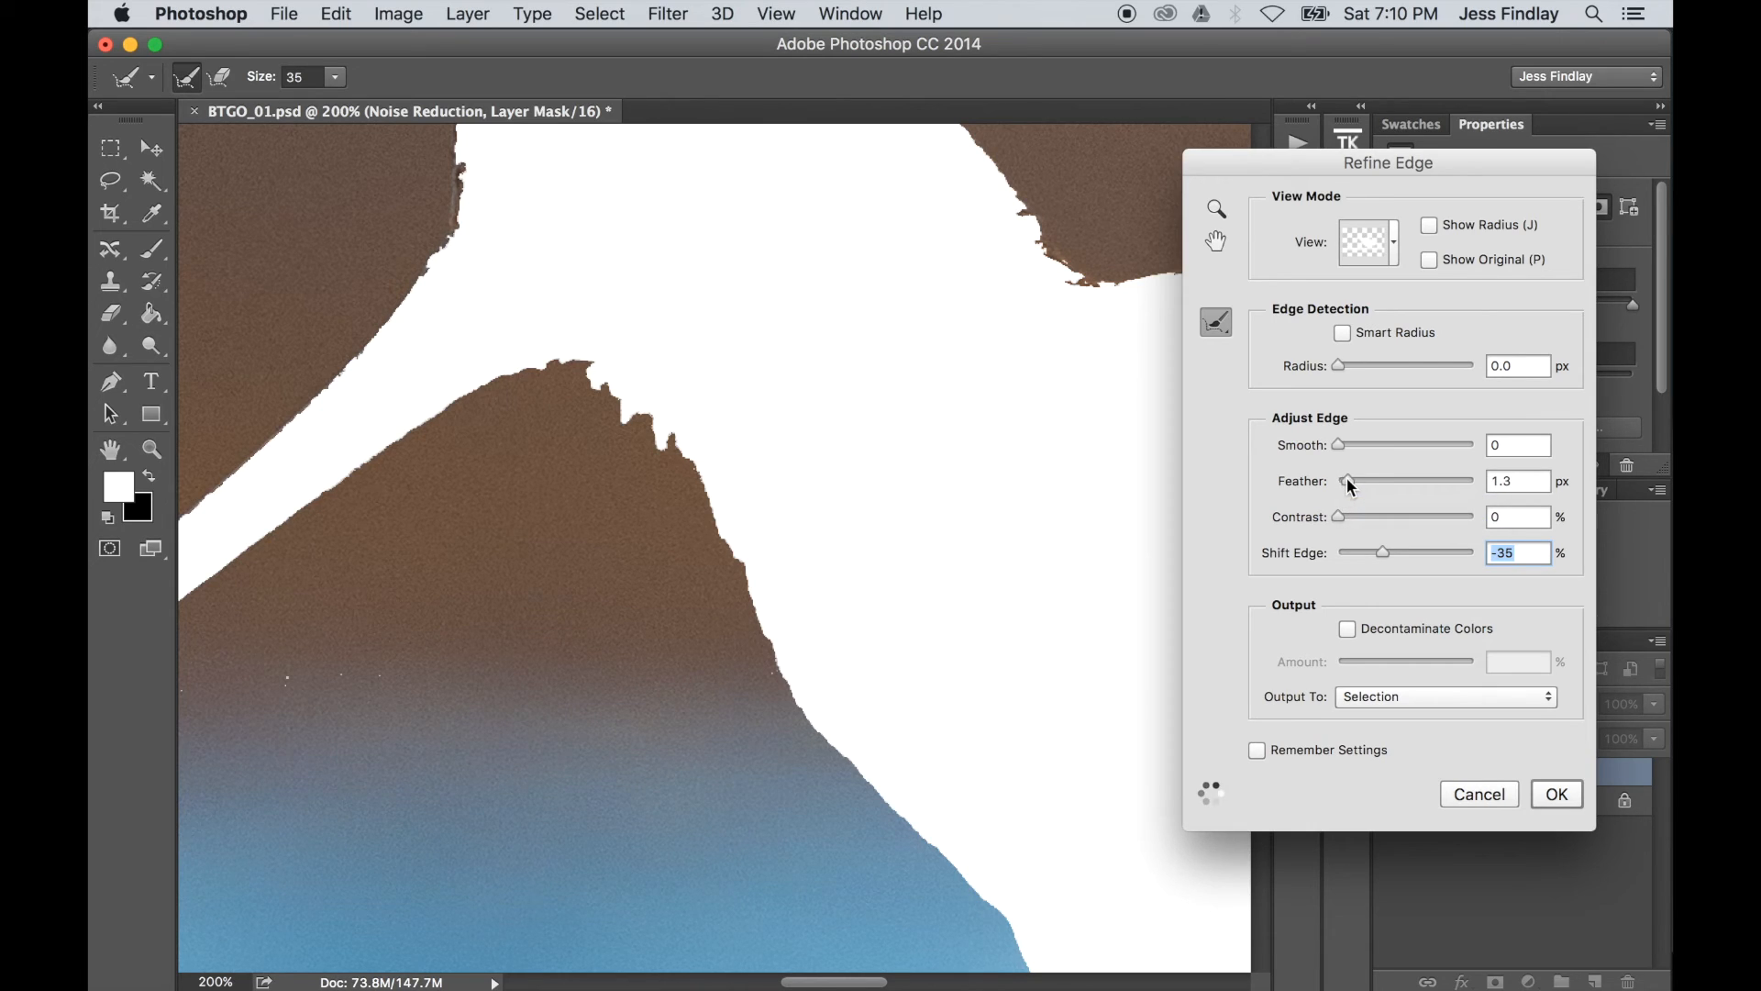
{"action": "left_click", "coordinate": [1350, 477]}
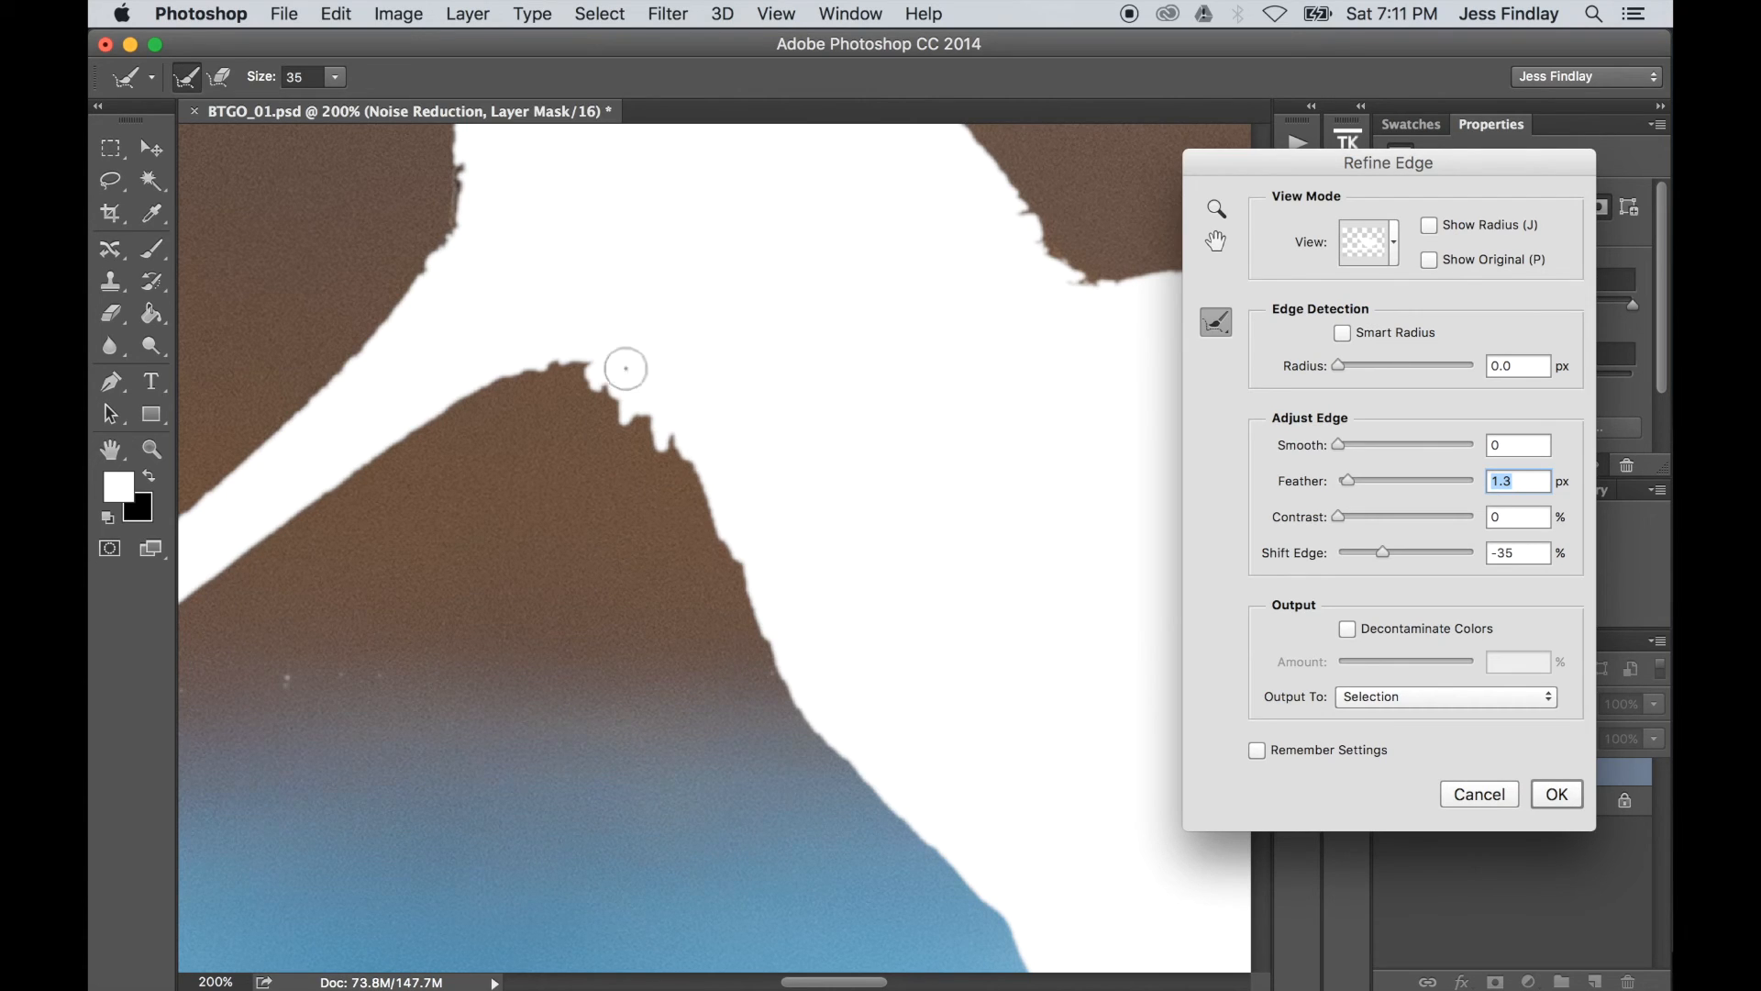
{"action": "left_click", "coordinate": [1559, 795]}
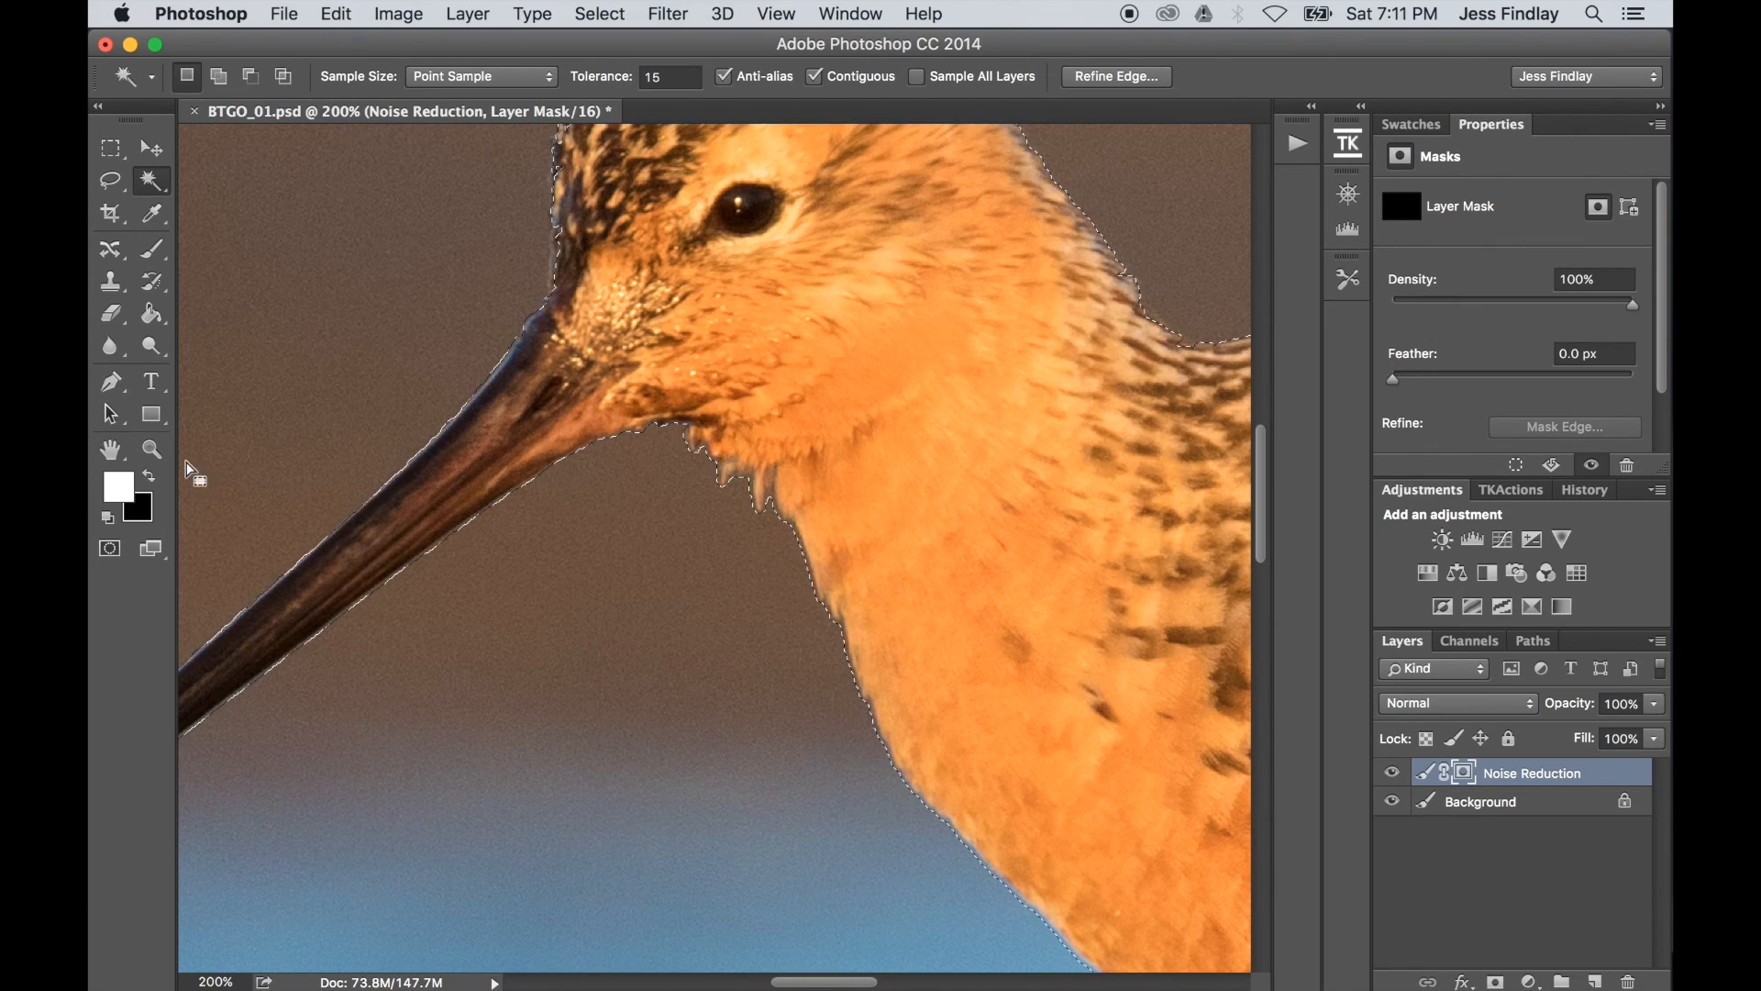
- Fill the selected background with white on the Noise Reduction layer mask, then deselect
{"action": "left_click", "coordinate": [156, 477]}
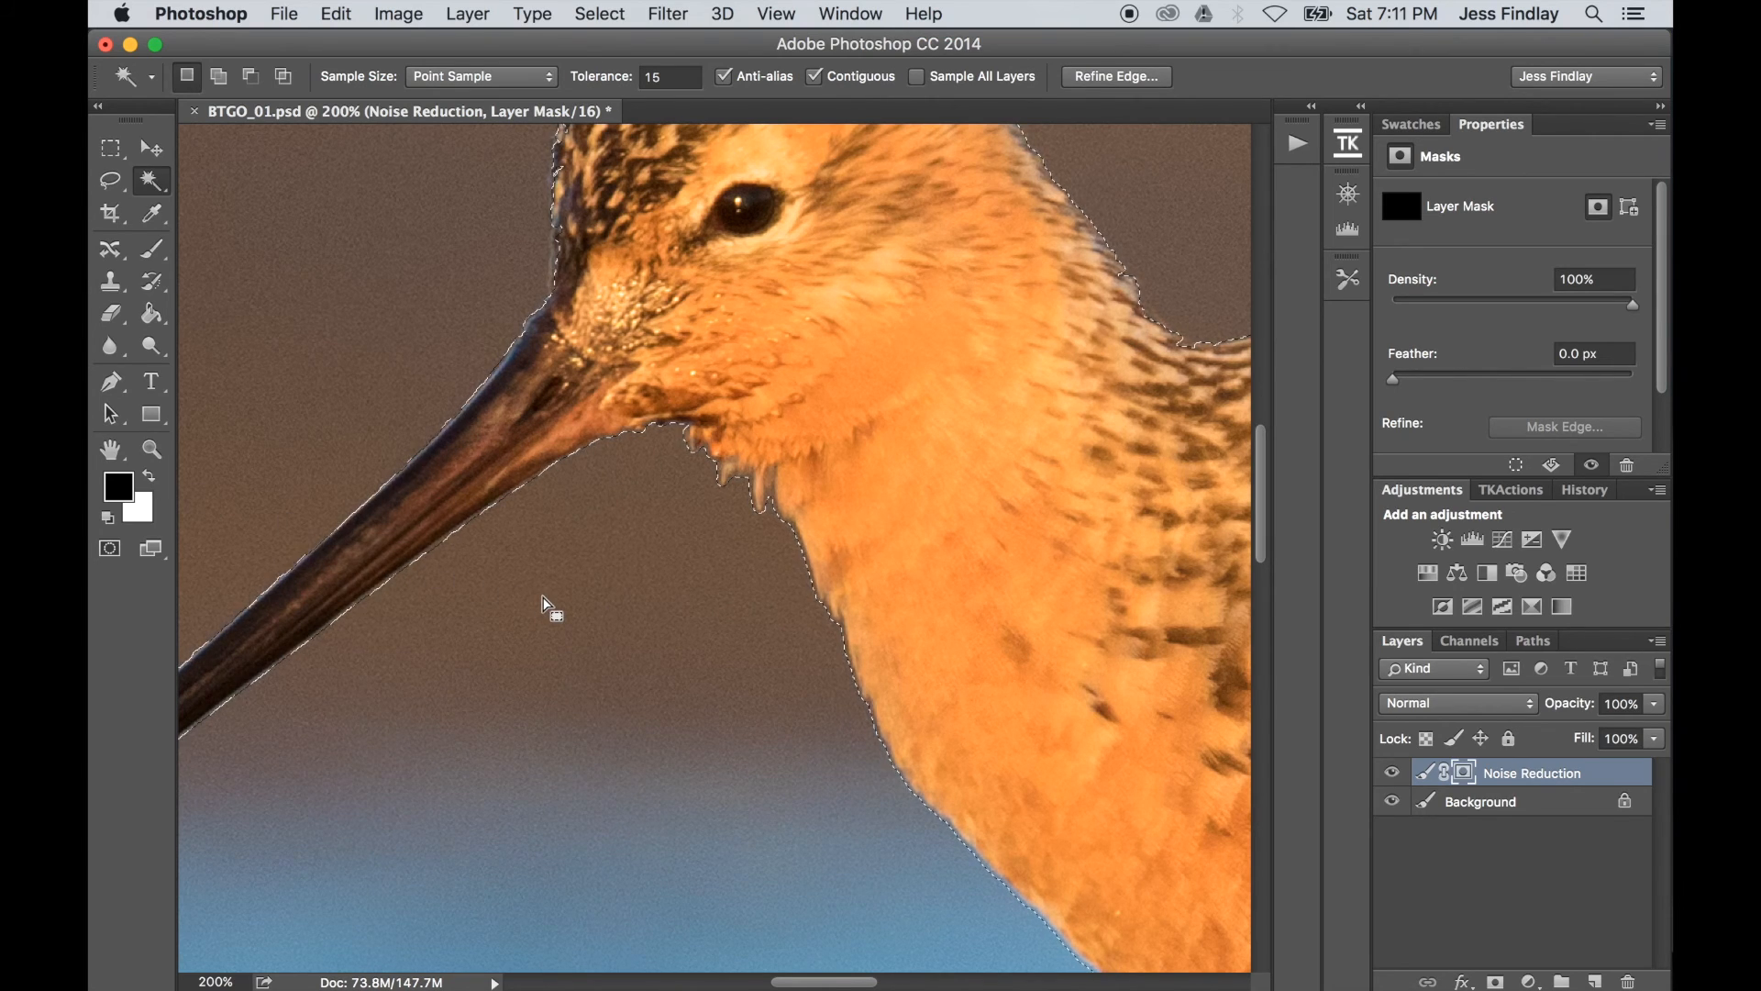
{"action": "key", "text": "BackSpace"}
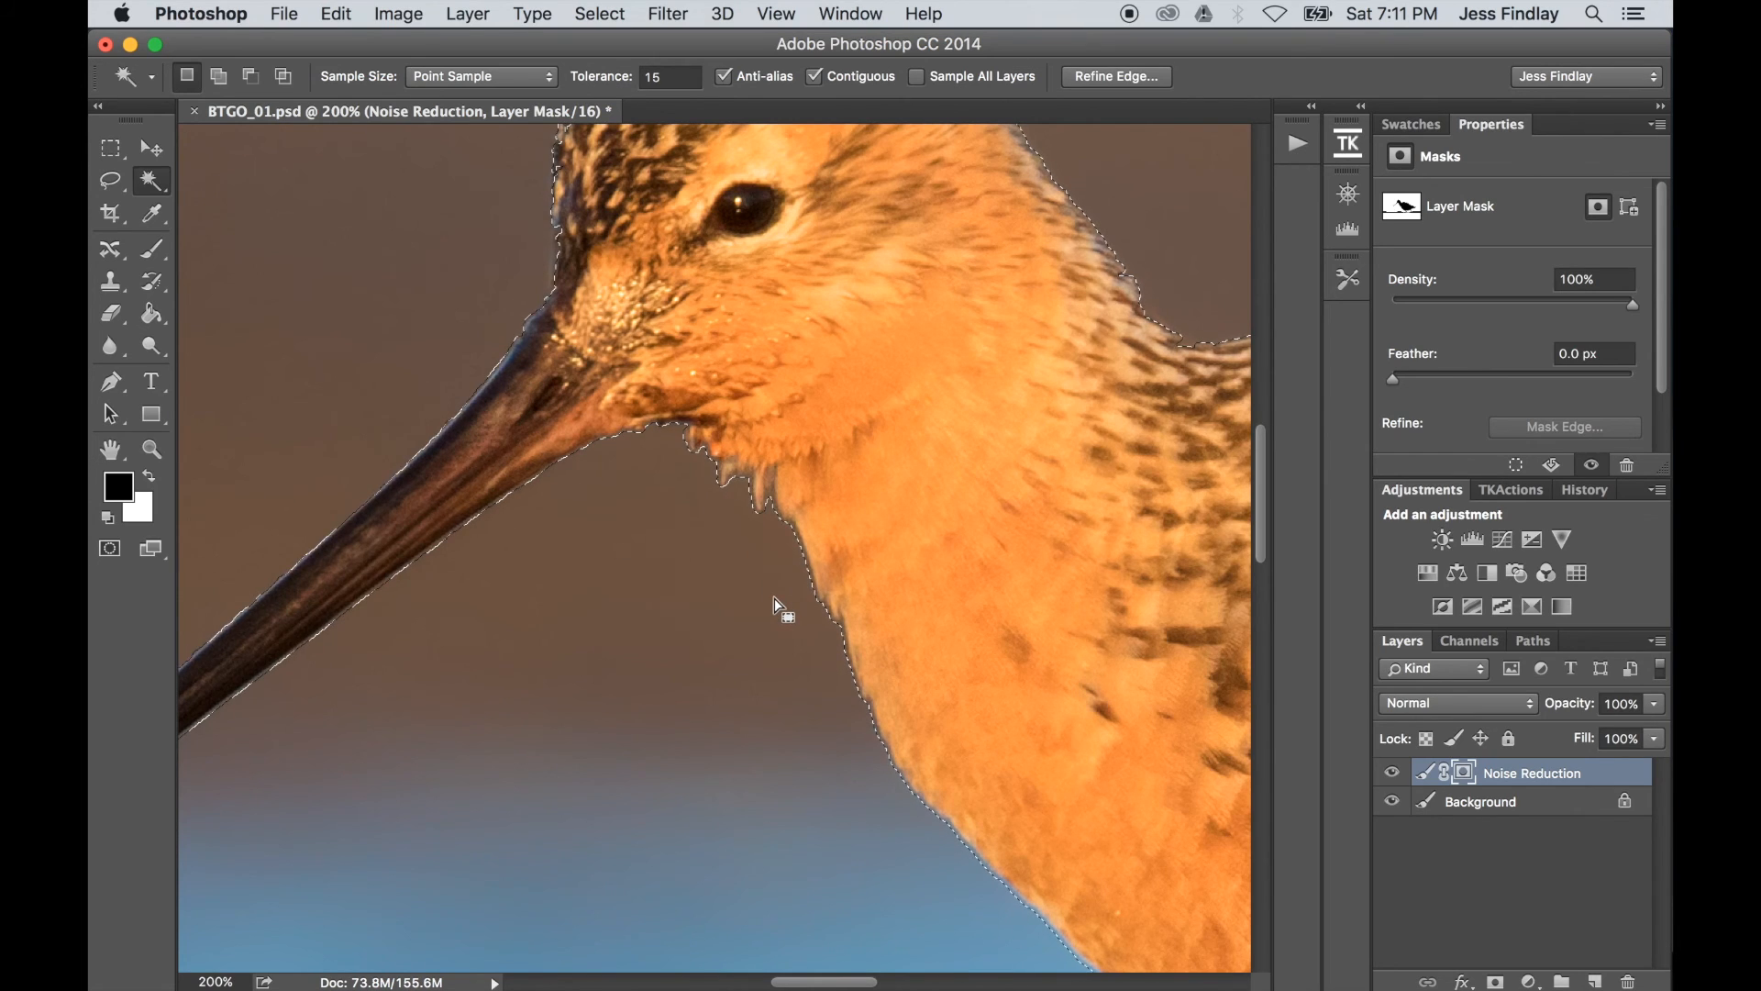
{"action": "key", "text": "super+d"}
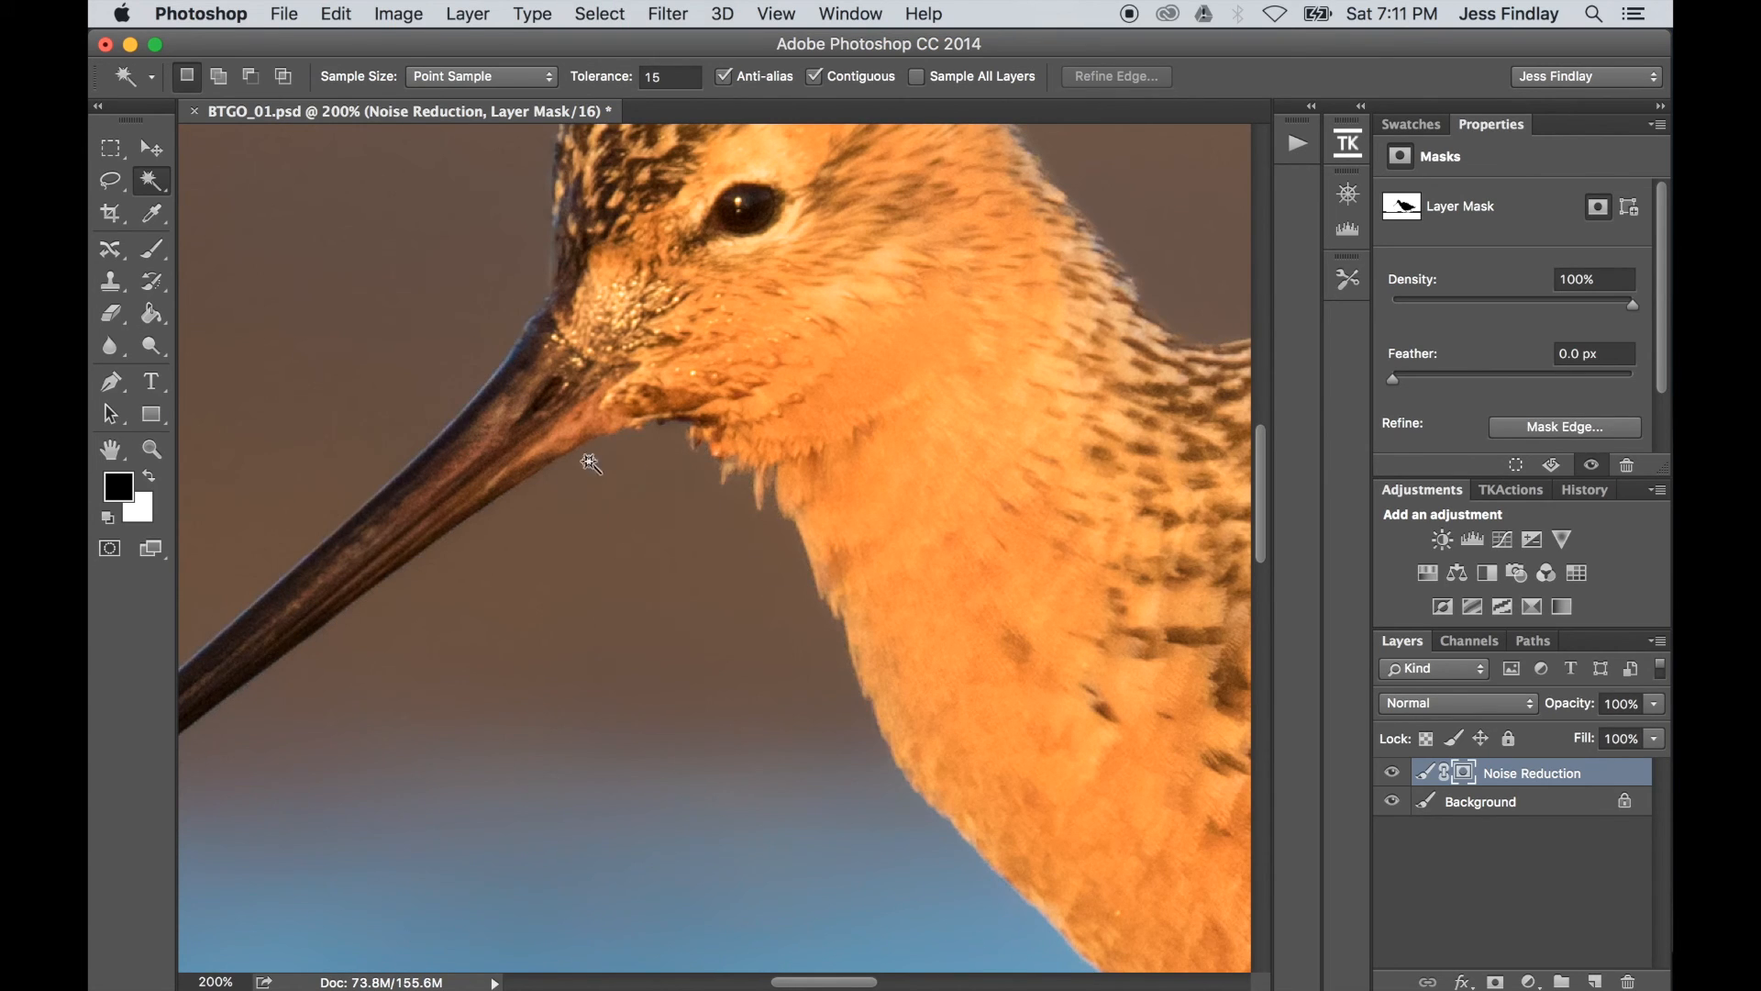
- Examine the background and bird edges at 100% and 200%, toggling the Noise Reduction layer's visibility to compare before and after
{"action": "scroll", "coordinate": [809, 498], "scroll_direction": "right", "scroll_amount": 3}
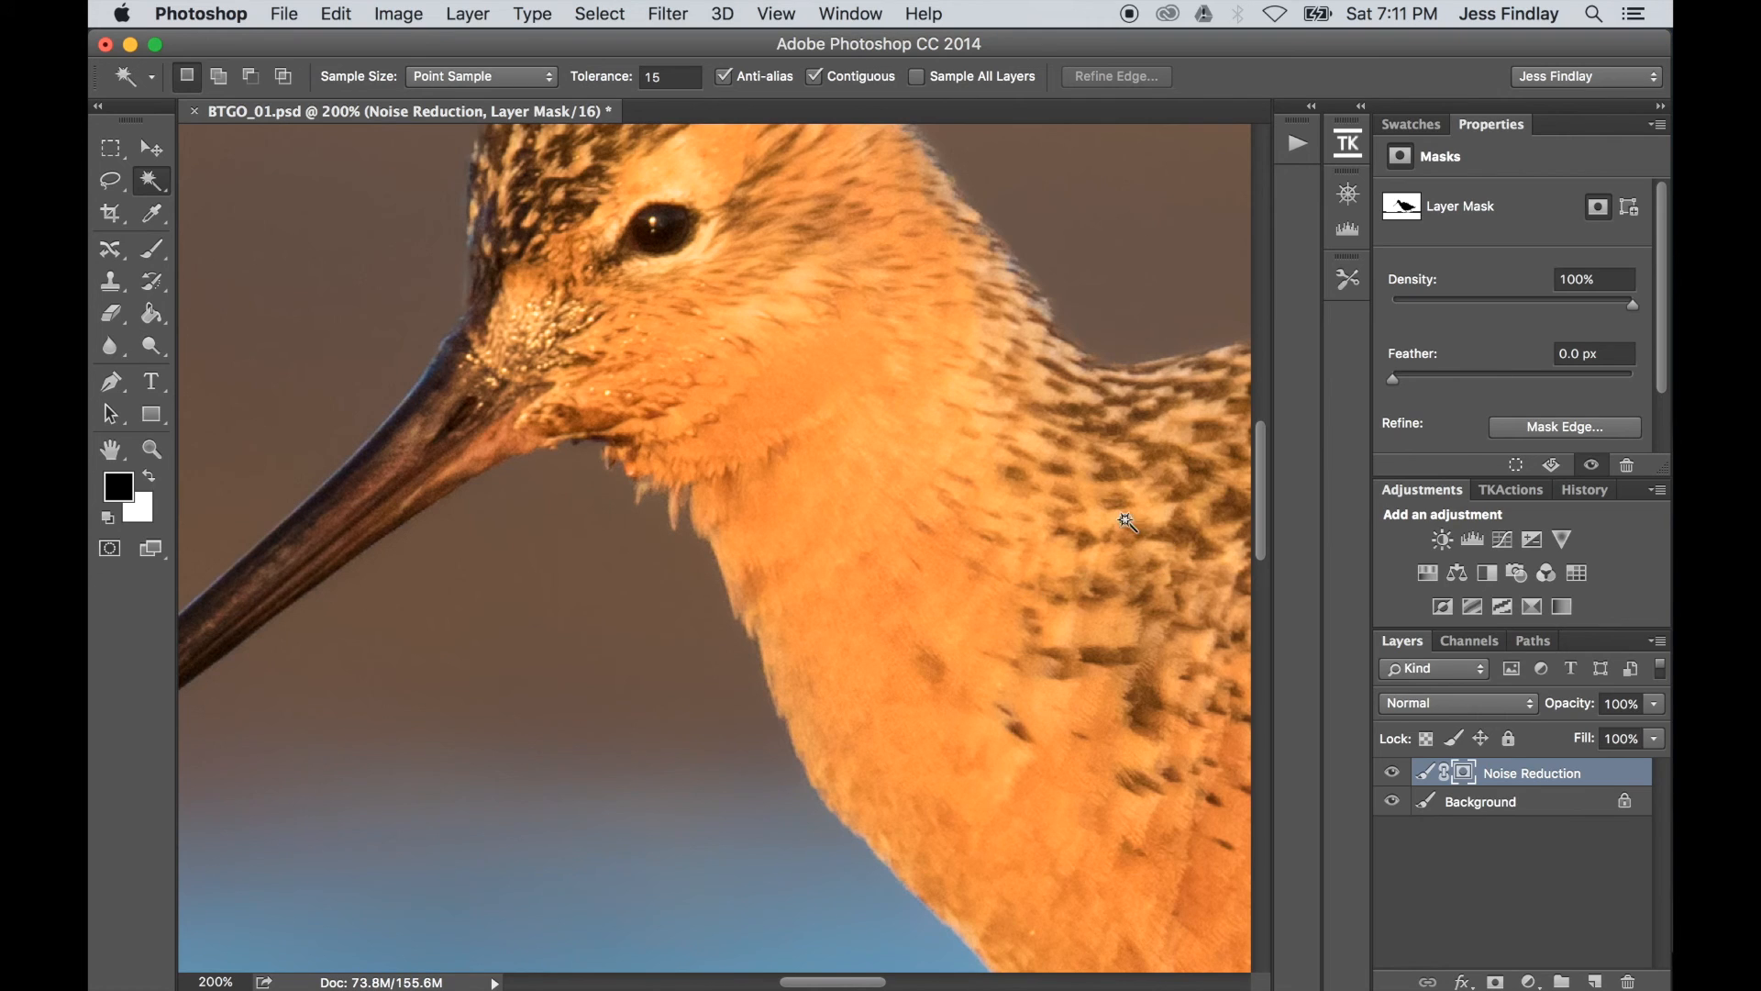
{"action": "key", "text": "super+minus"}
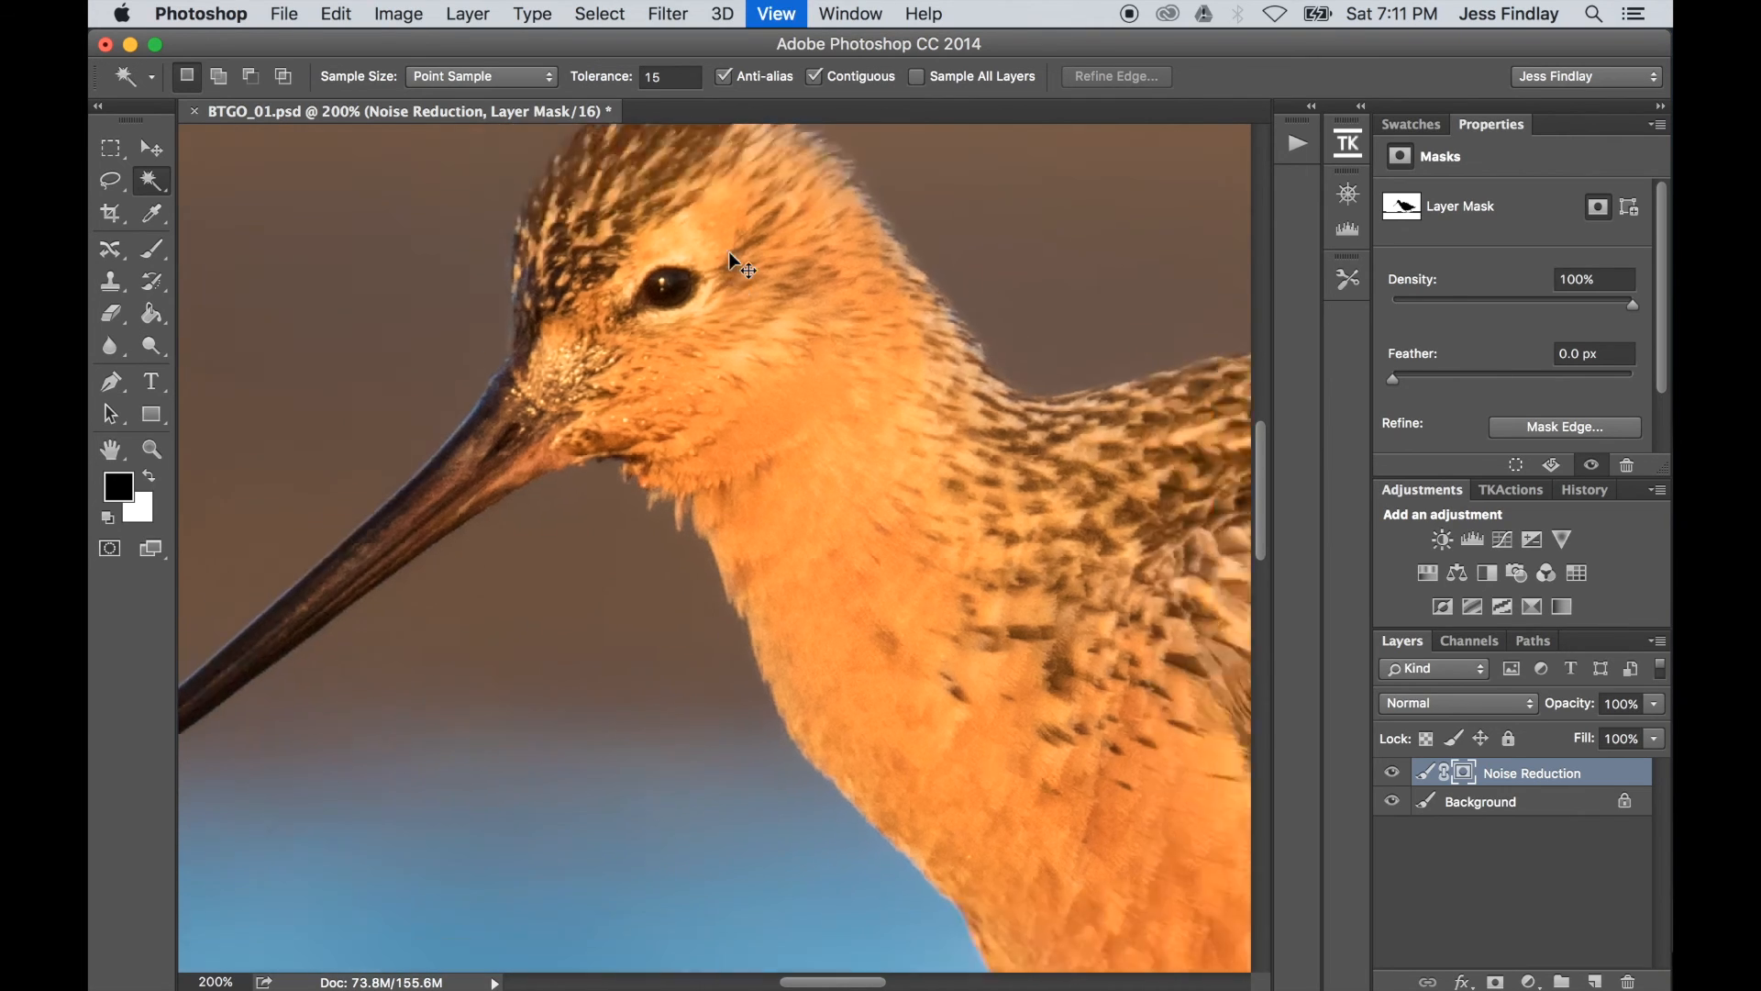
{"action": "scroll", "coordinate": [731, 254], "scroll_direction": "down", "scroll_amount": 8}
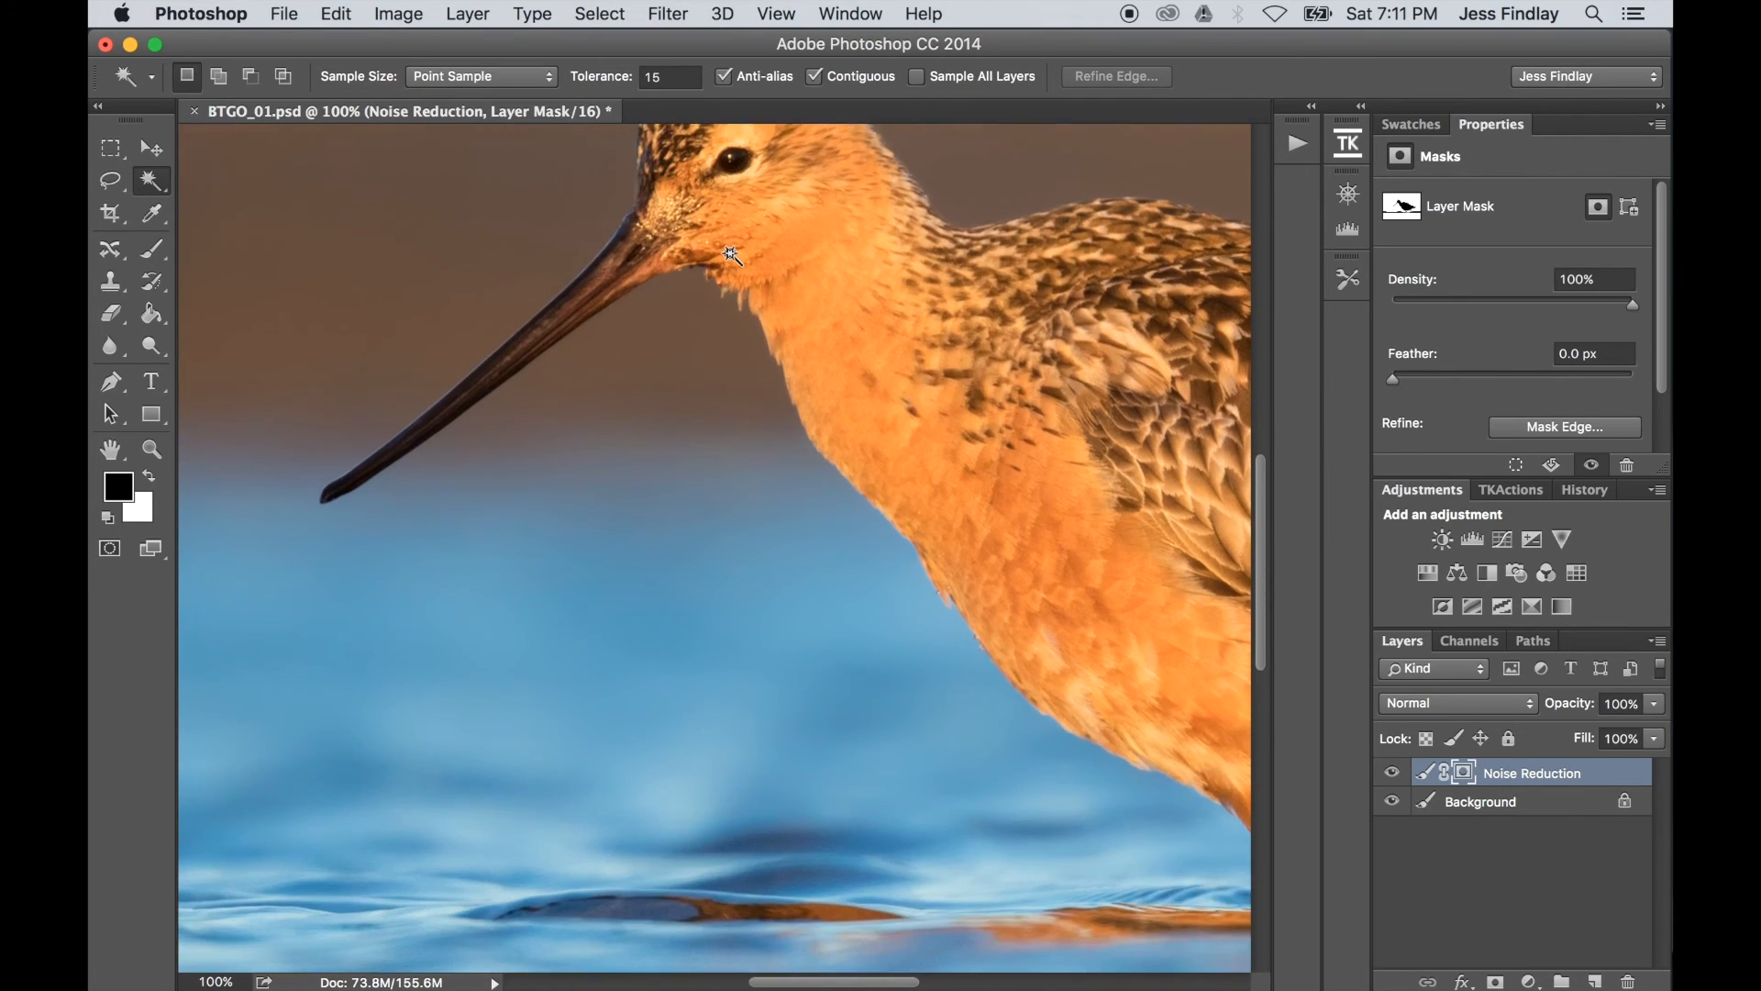
{"action": "scroll", "coordinate": [731, 254], "scroll_direction": "up", "scroll_amount": 3}
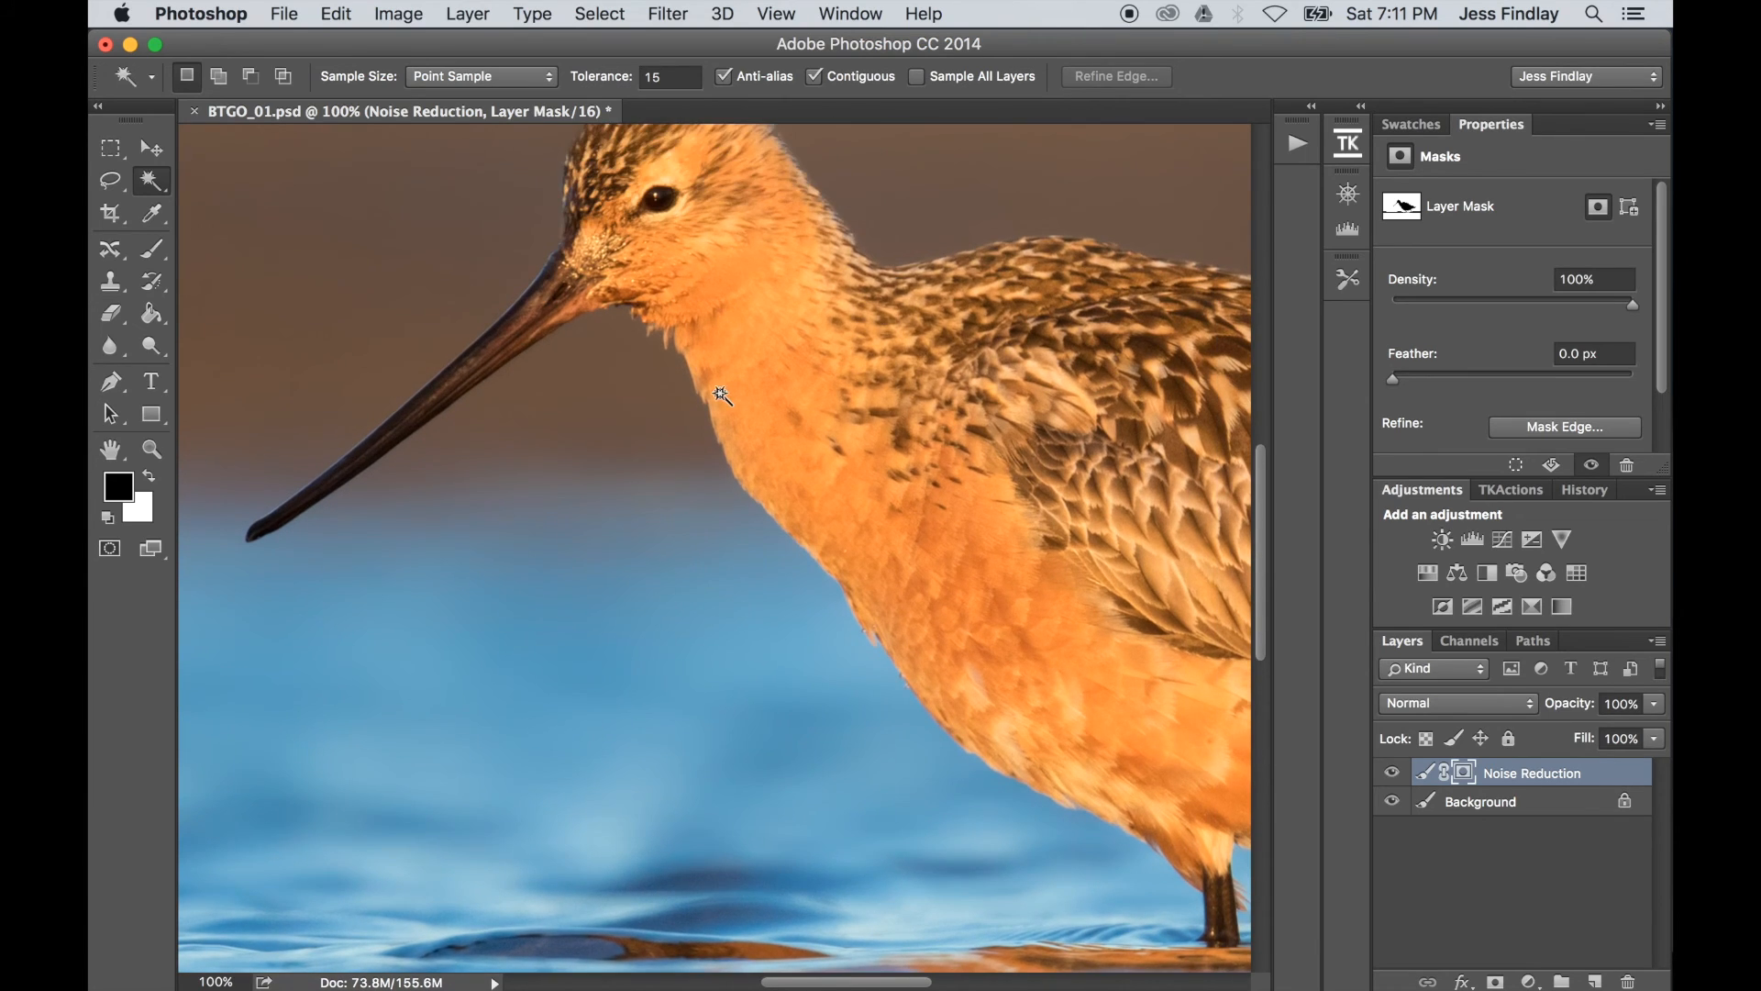
{"action": "scroll", "coordinate": [722, 394], "scroll_direction": "left", "scroll_amount": 4}
{"action": "scroll", "coordinate": [721, 394], "scroll_direction": "up", "scroll_amount": 1}
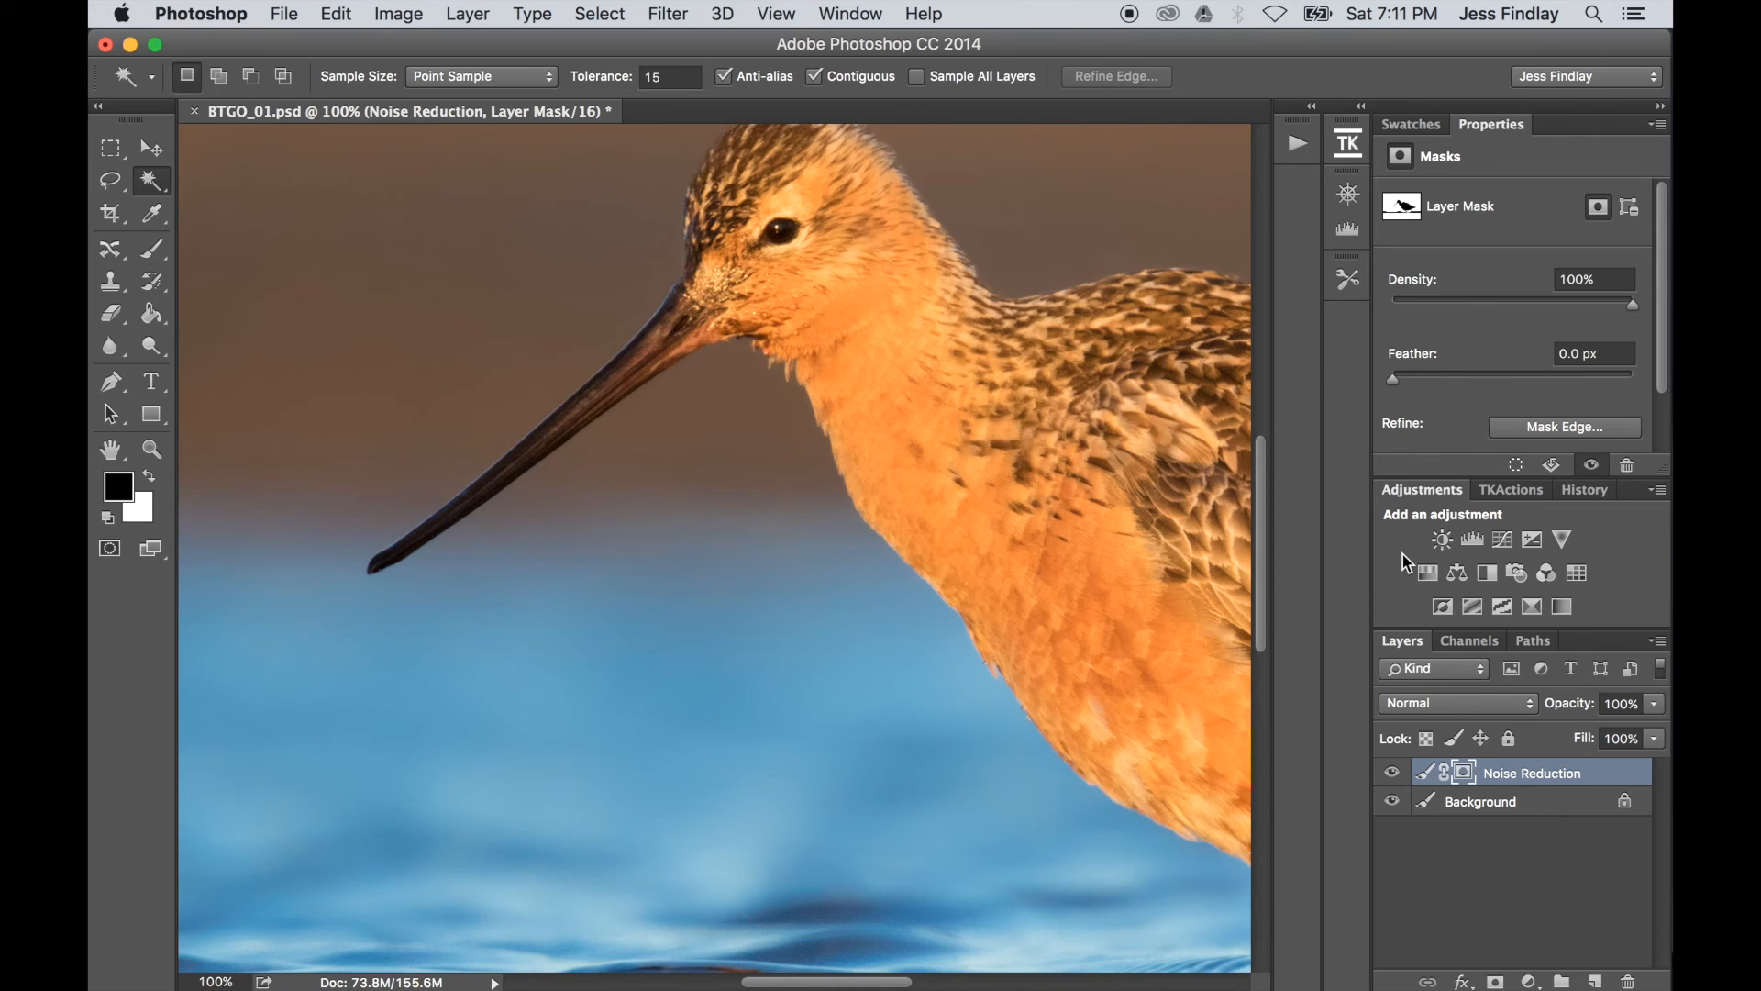
{"action": "key", "text": "super+h"}
{"action": "scroll", "coordinate": [1055, 426], "scroll_direction": "up", "scroll_amount": 10}
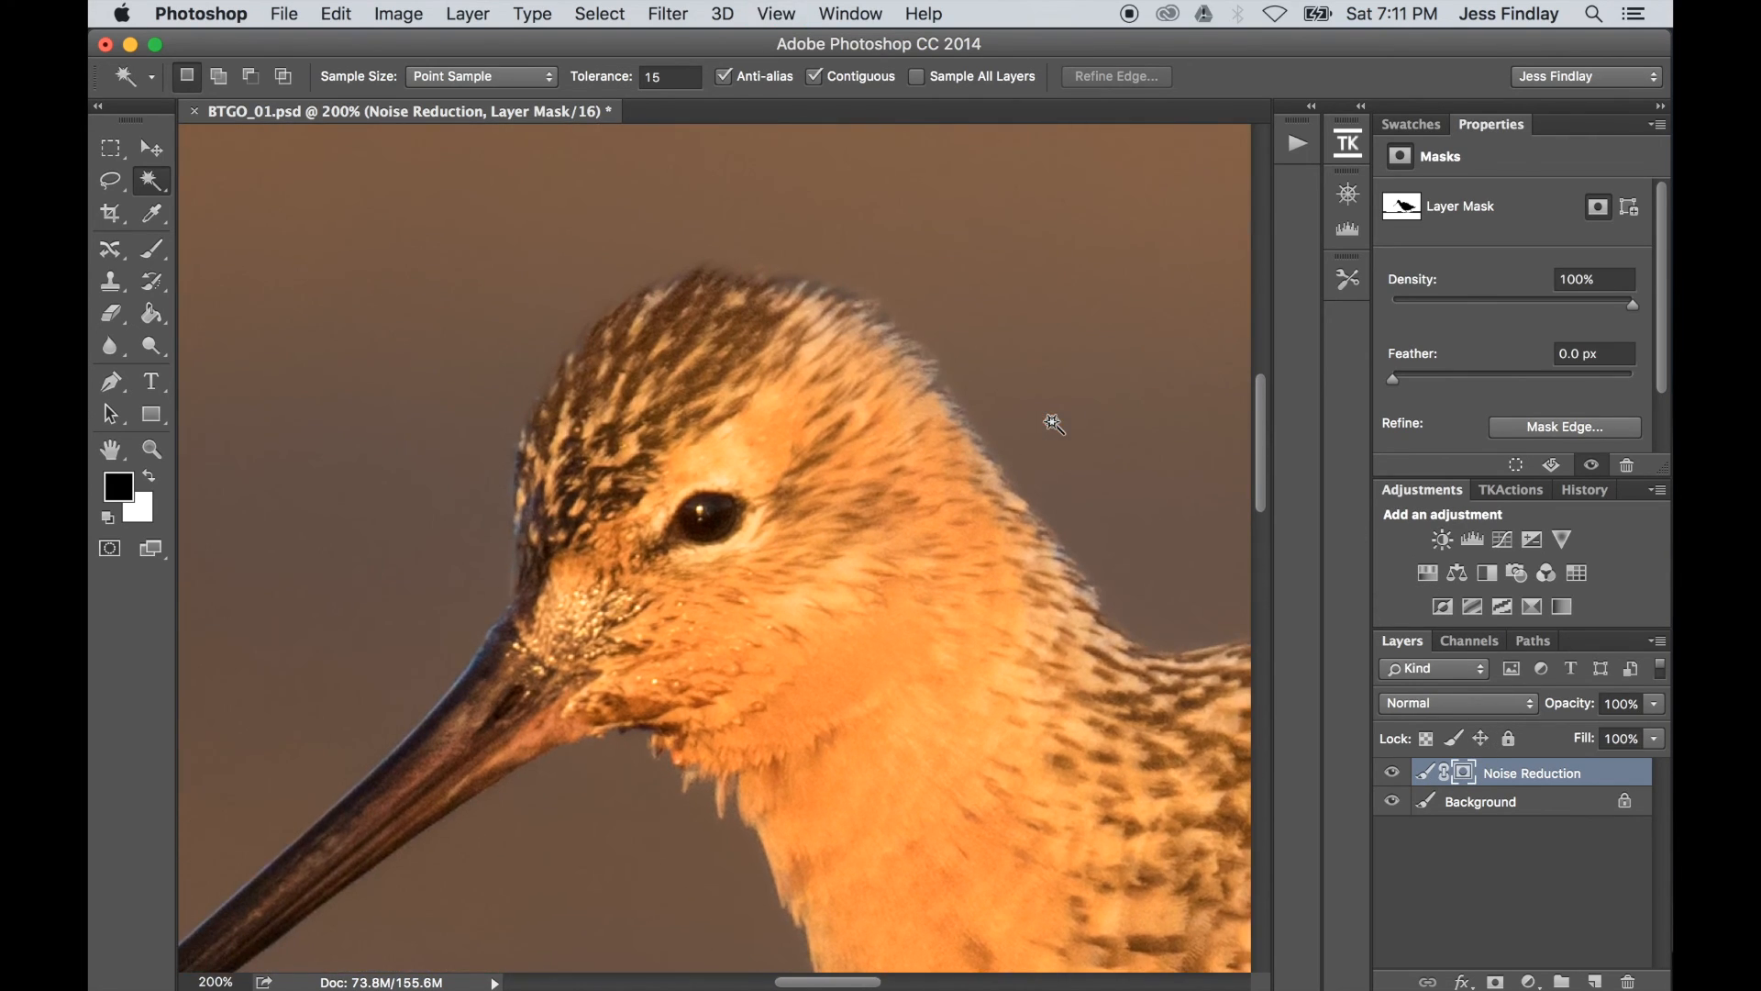
{"action": "left_click", "coordinate": [1393, 773]}
{"action": "left_click", "coordinate": [1393, 773]}
{"action": "left_click", "coordinate": [1393, 773]}
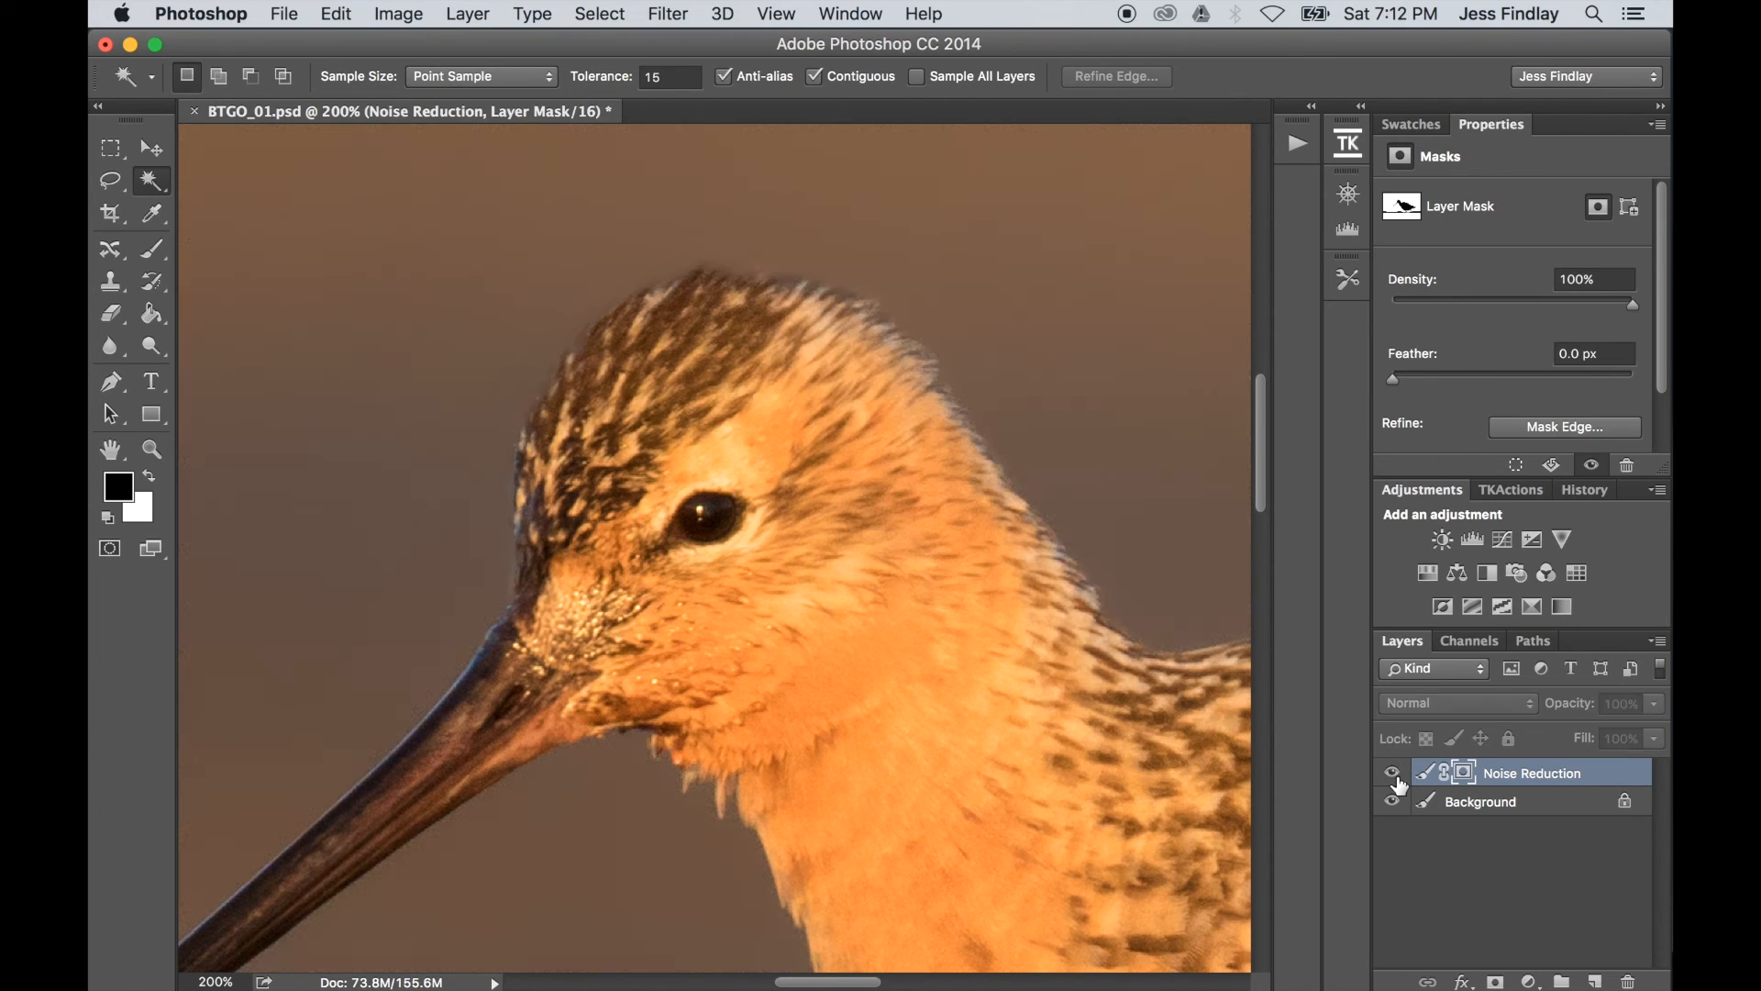
- Compare the noise around the bird's head with the Noise Reduction layer repeatedly hidden and shown at 200%
{"action": "left_click", "coordinate": [1393, 775]}
{"action": "left_click", "coordinate": [1393, 773]}
{"action": "left_click", "coordinate": [1393, 773]}
{"action": "left_click", "coordinate": [1393, 774]}
{"action": "left_click", "coordinate": [1394, 773]}
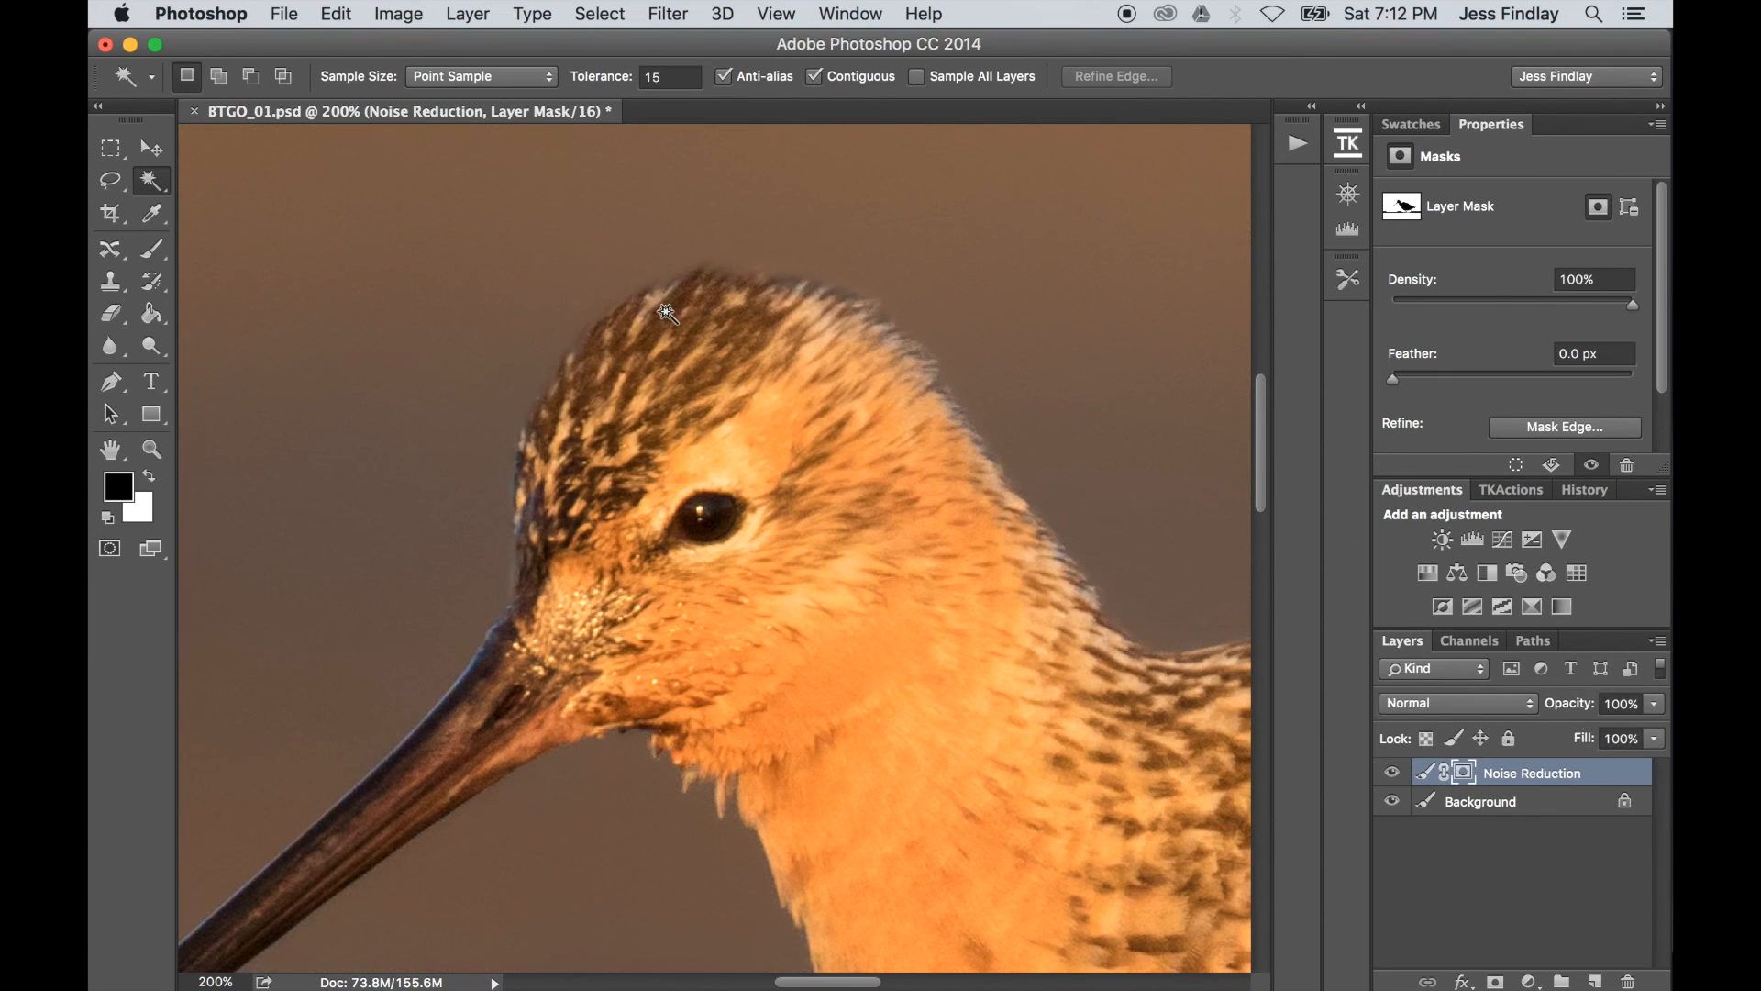
- Touch up the Noise Reduction layer mask along the crown of the bird's head with a 40 px black brush
{"action": "left_click", "coordinate": [166, 259]}
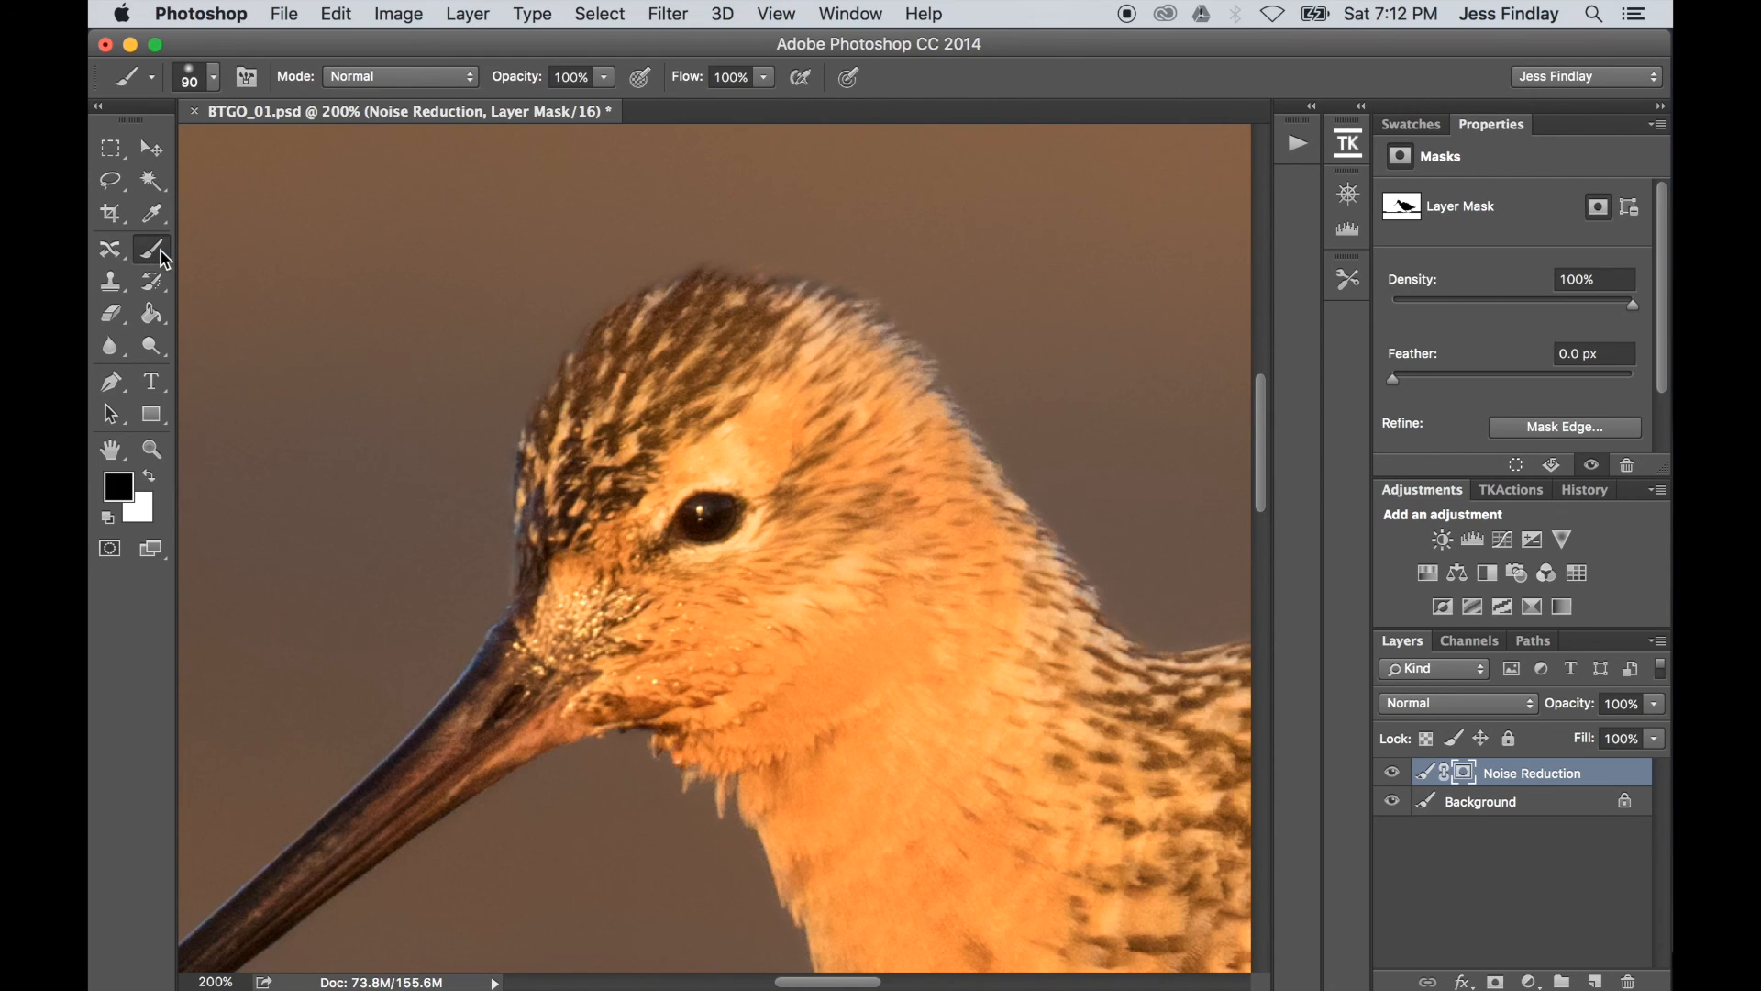
{"action": "key", "text": "bracketleft"}
{"action": "key", "text": "bracketleft"}
{"action": "key", "text": "bracketleft"}
{"action": "key", "text": "bracketleft"}
{"action": "key", "text": "bracketleft"}
{"action": "mouse_move", "coordinate": [771, 291]}
{"action": "left_mouse_down"}
{"action": "mouse_move", "coordinate": [714, 283]}
{"action": "mouse_move", "coordinate": [635, 308]}
{"action": "mouse_move", "coordinate": [785, 292]}
{"action": "left_mouse_up"}
- Set the brush size to 70 px for the rippled water below the bird, switching the foreground colour to white and back to black
{"action": "scroll", "coordinate": [986, 483], "scroll_direction": "down", "scroll_amount": 10}
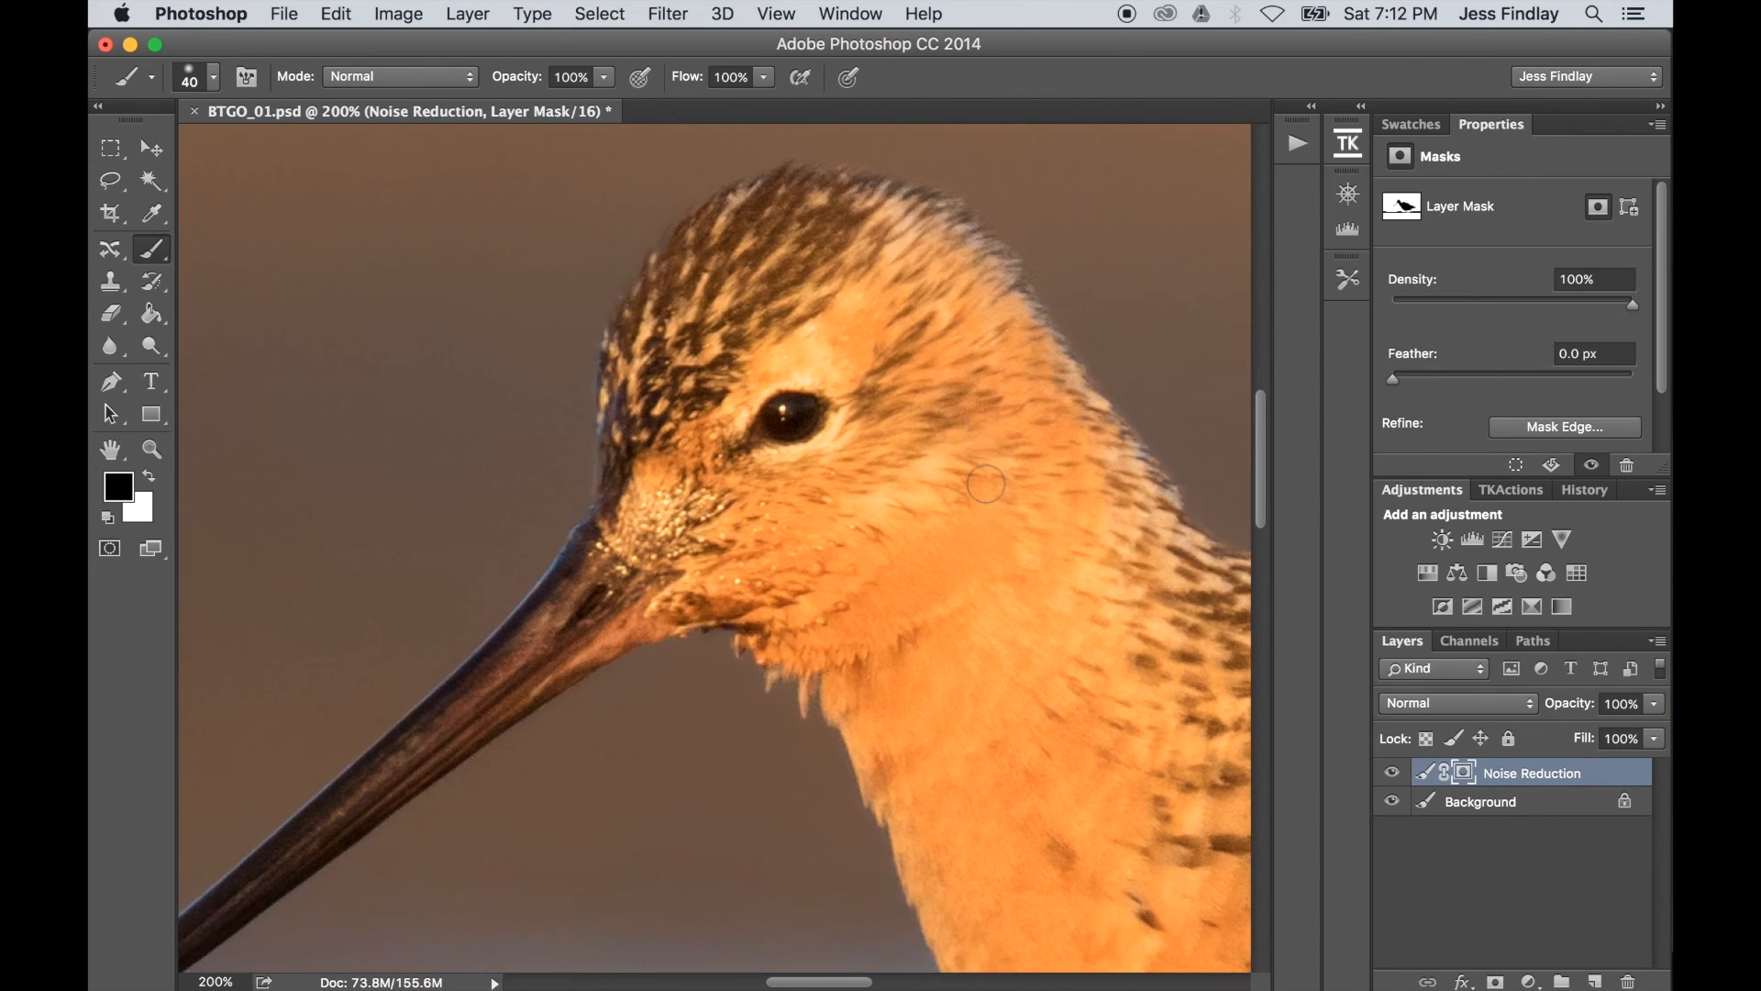
{"action": "scroll", "coordinate": [986, 484], "scroll_direction": "down", "scroll_amount": 2}
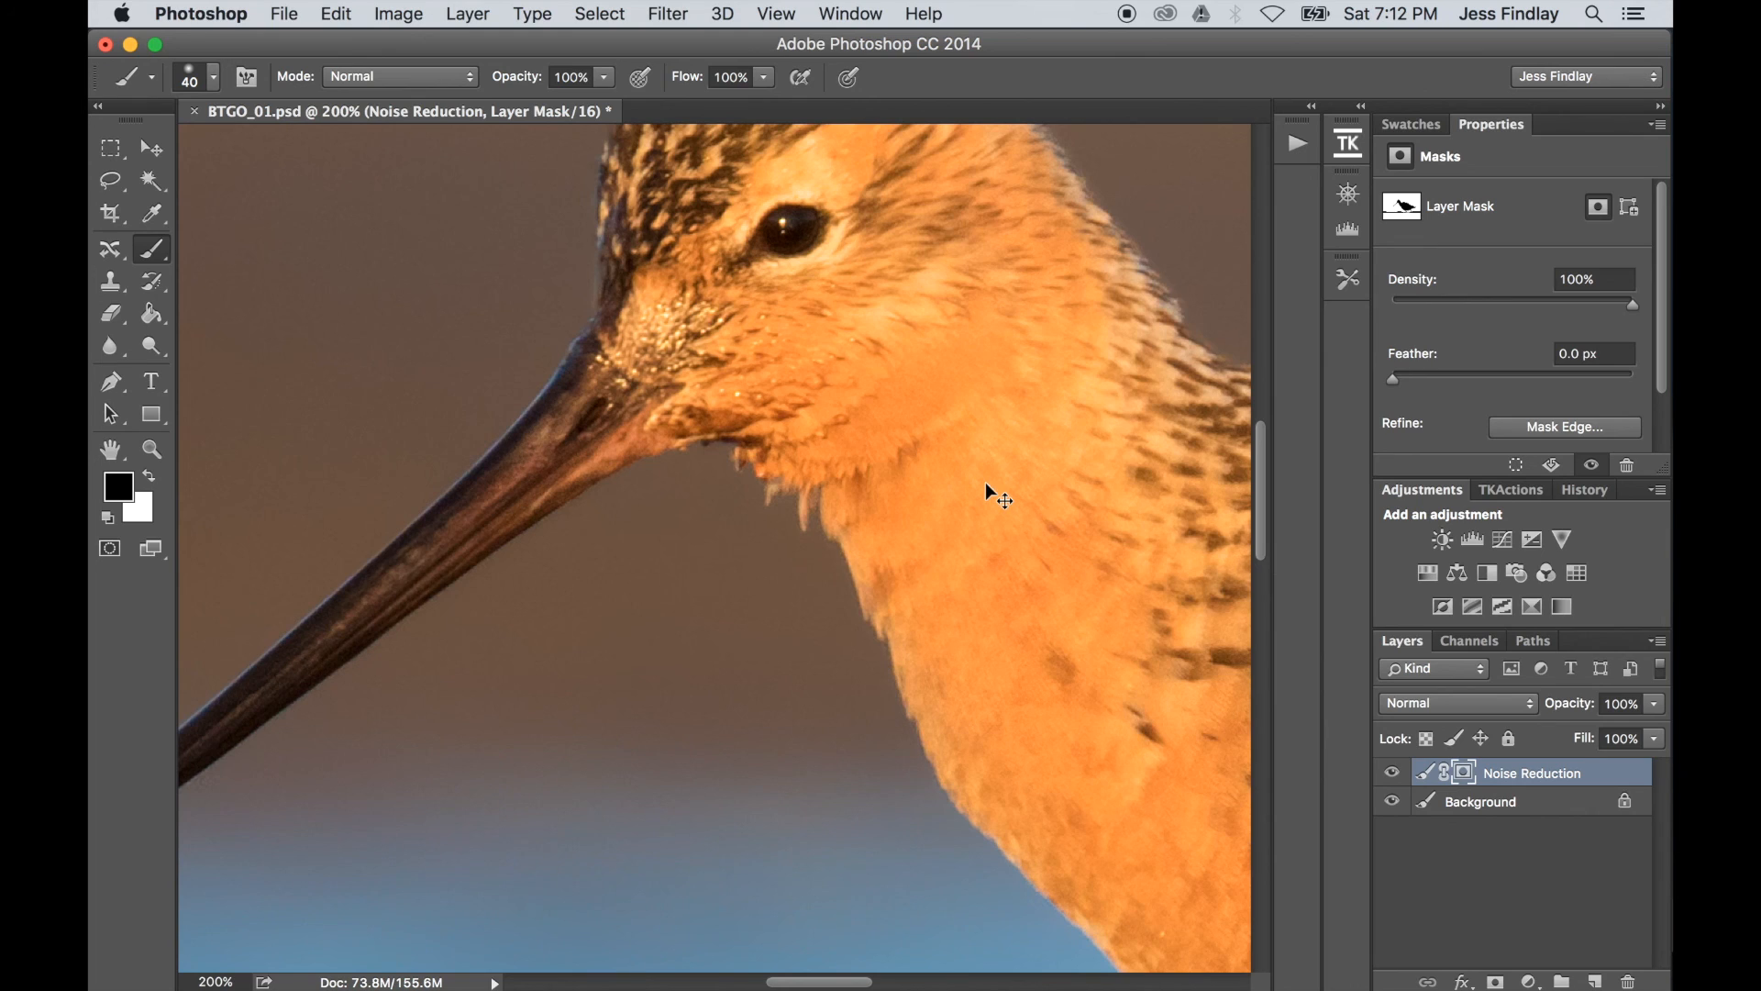
{"action": "scroll", "coordinate": [986, 483], "scroll_direction": "down", "scroll_amount": 15}
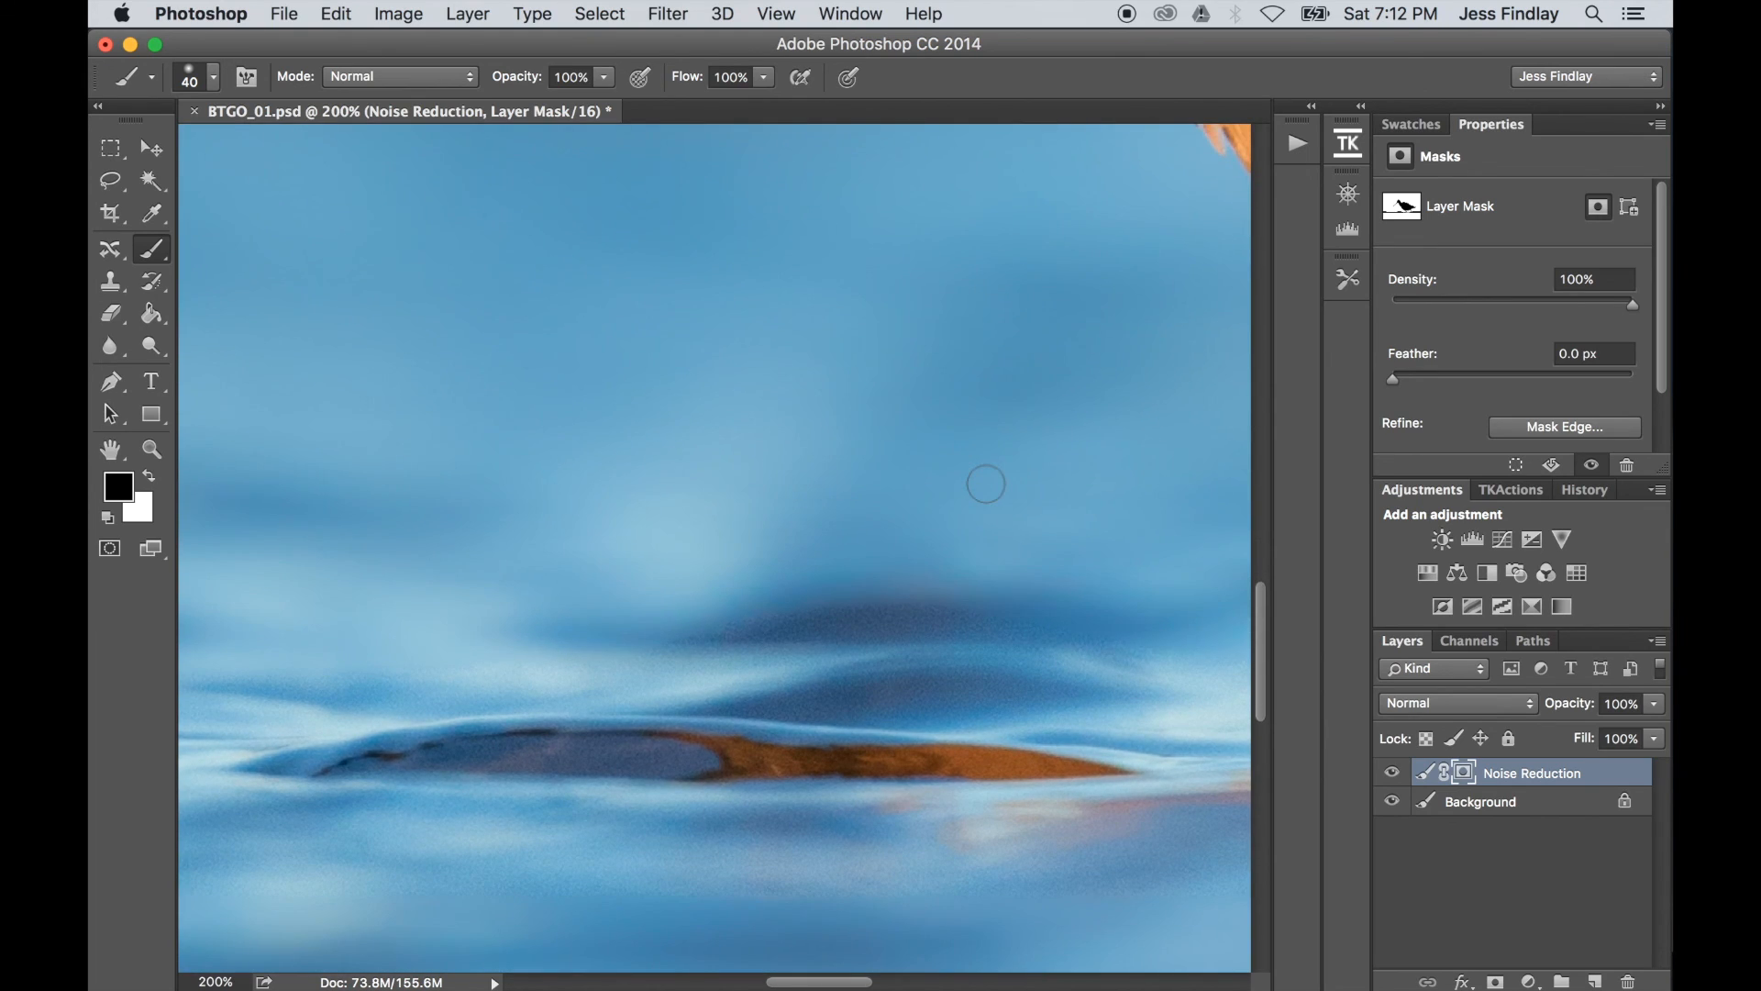
{"action": "key", "text": "bracketright"}
{"action": "key", "text": "bracketright"}
{"action": "key", "text": "bracketright"}
{"action": "key", "text": "x"}
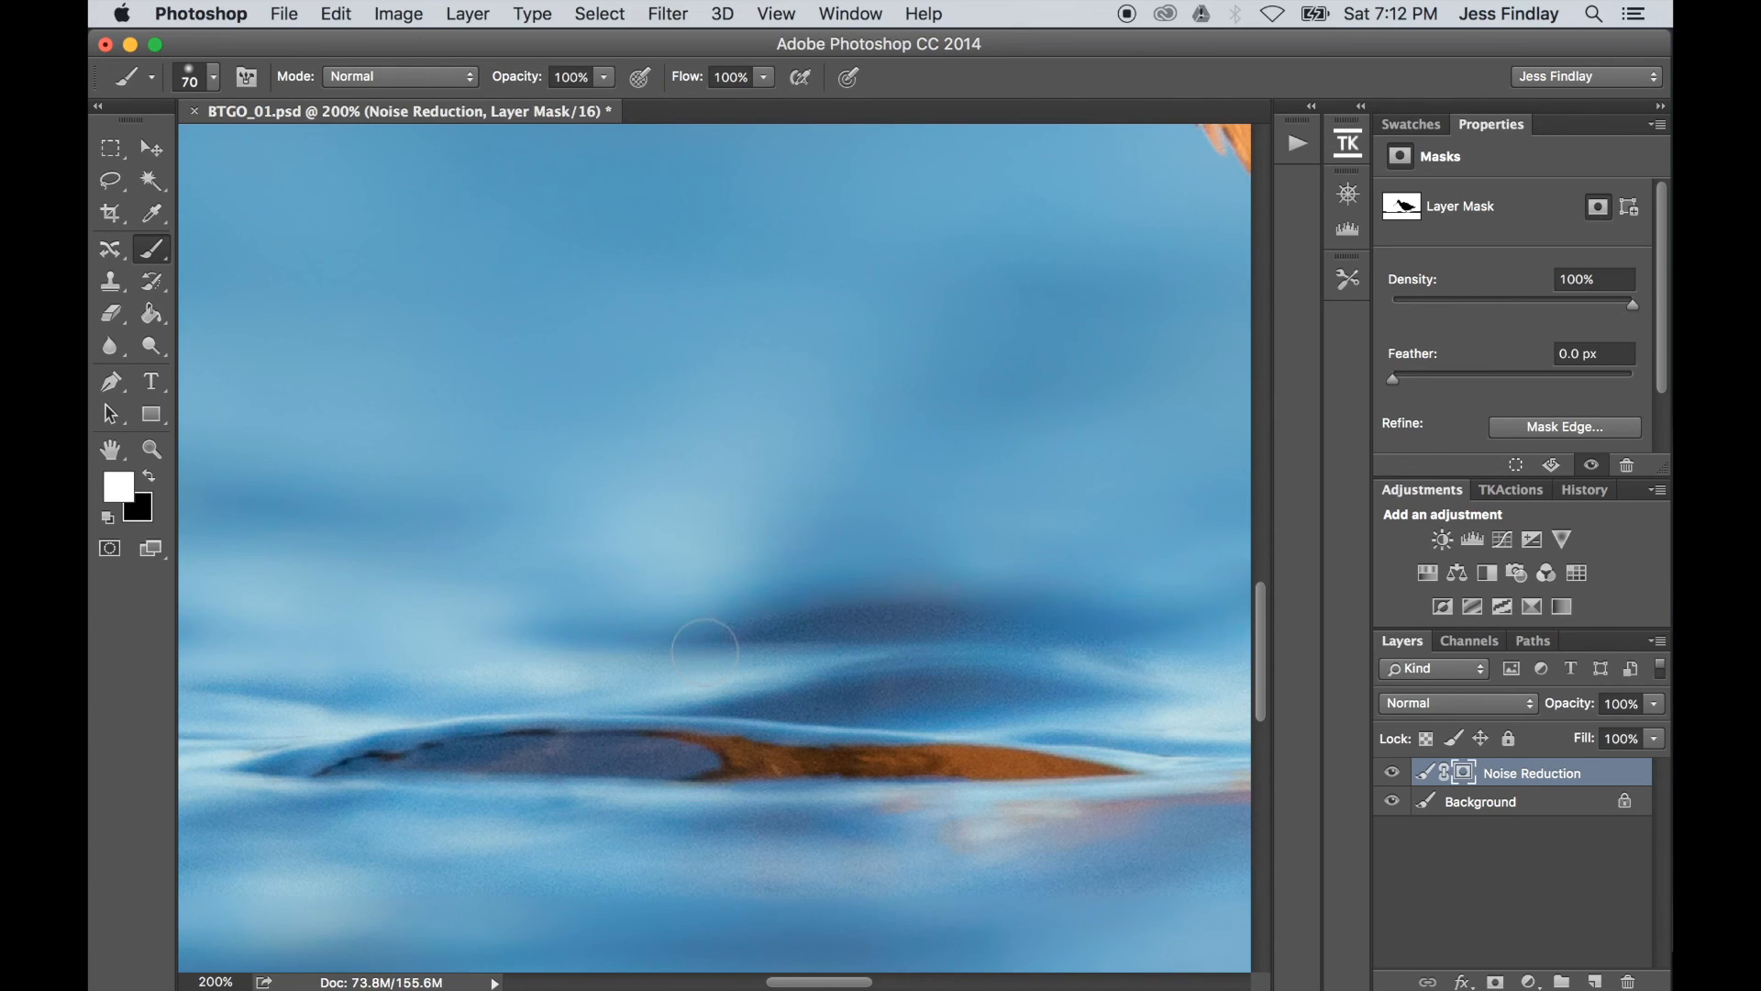
{"action": "key", "text": "x"}
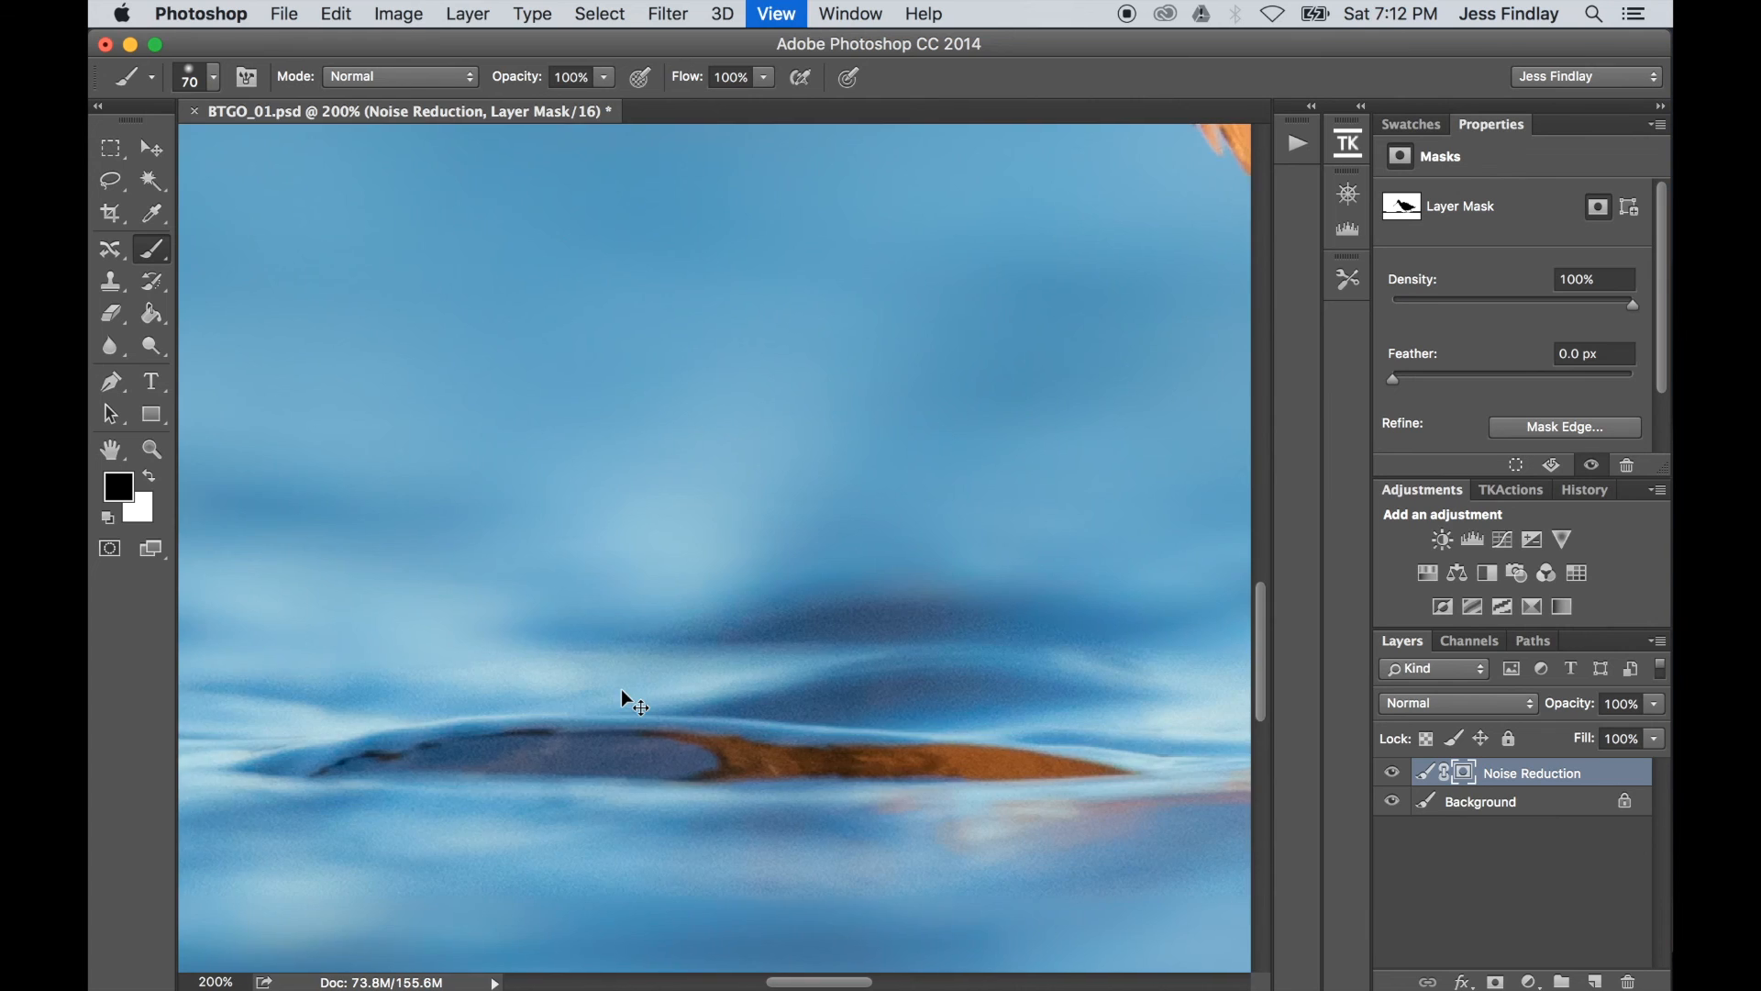
{"action": "key", "text": "super+minus"}
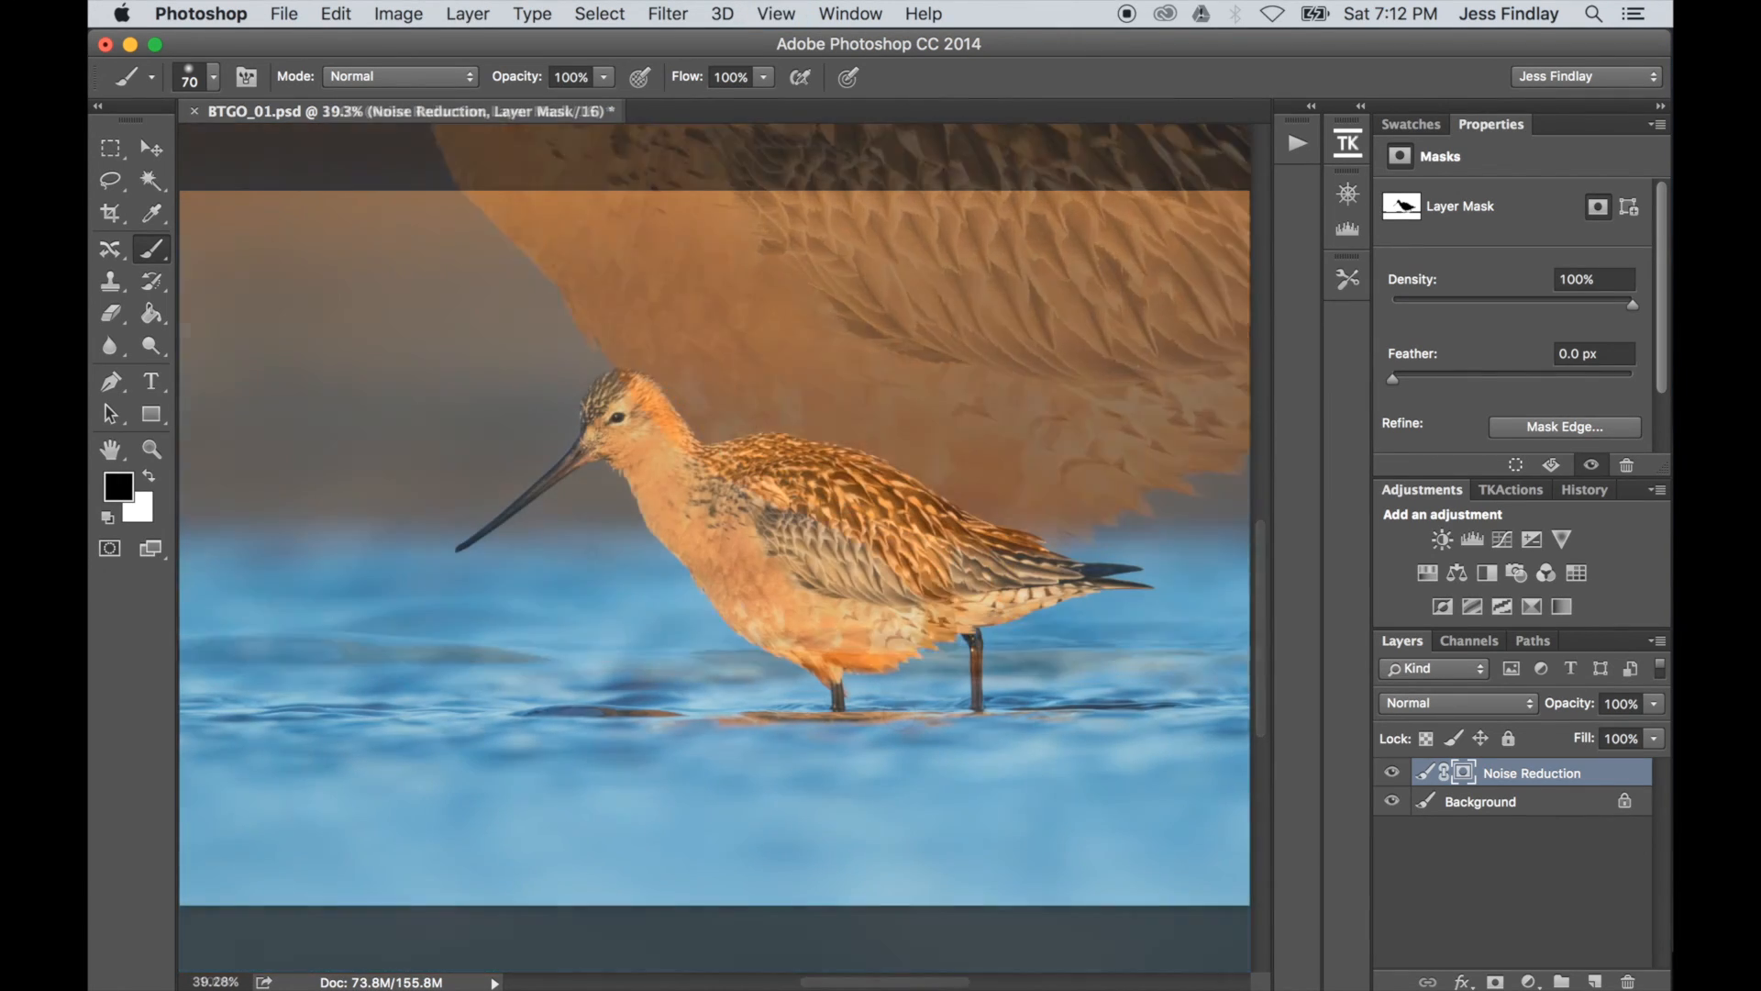